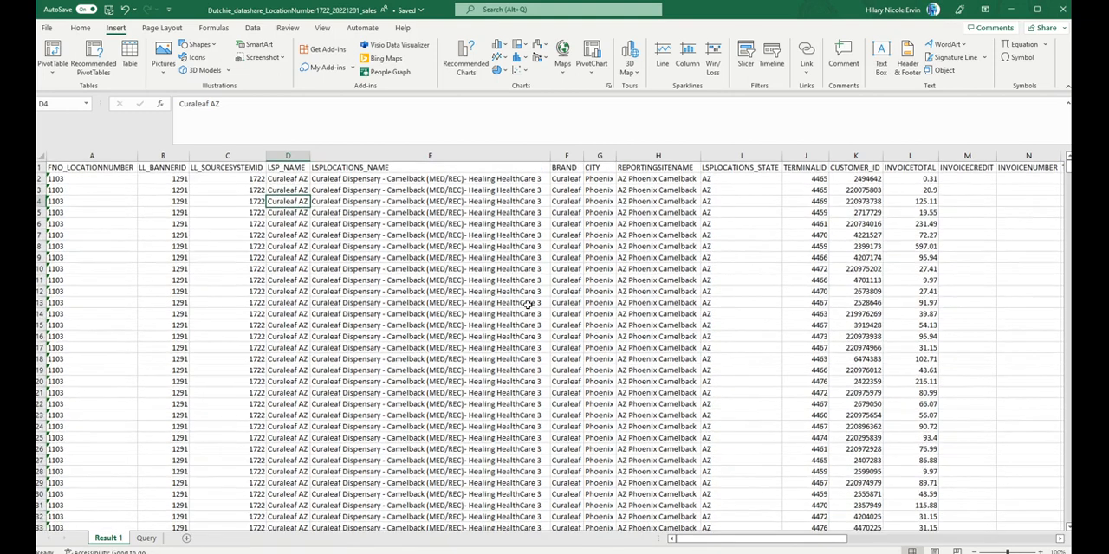
right_click(528, 305)
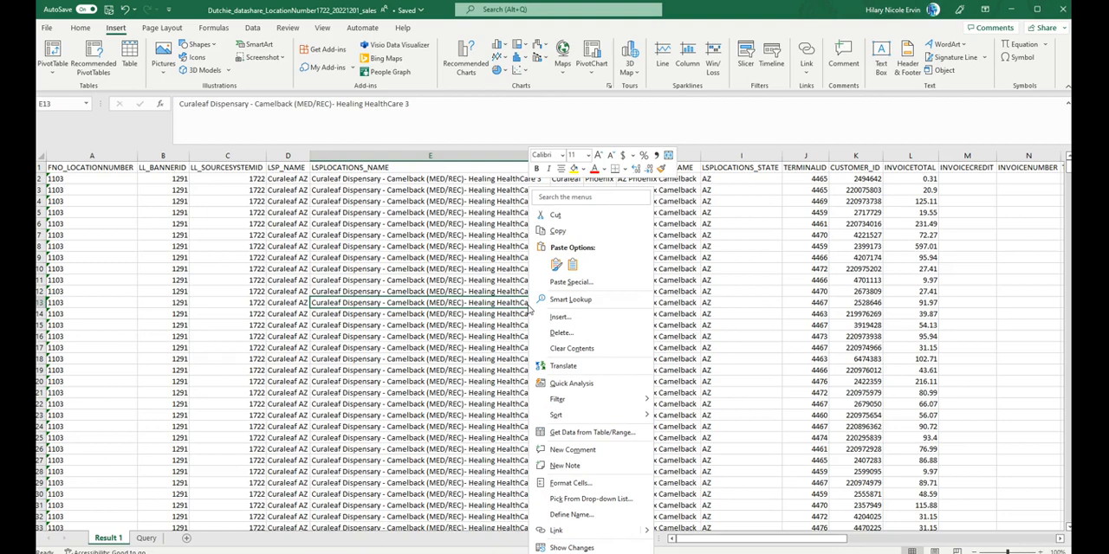
key(Escape)
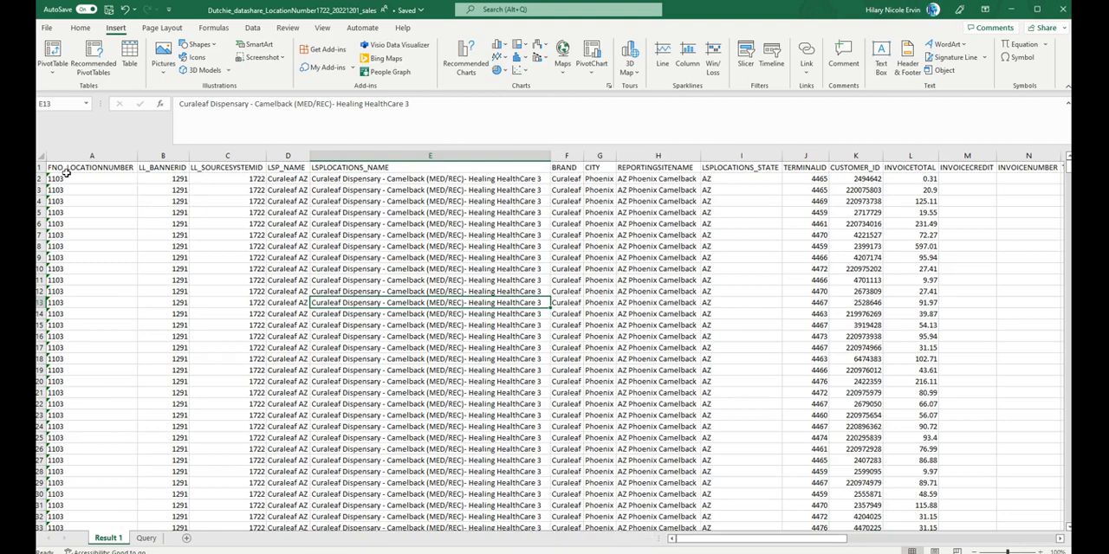
click(41, 160)
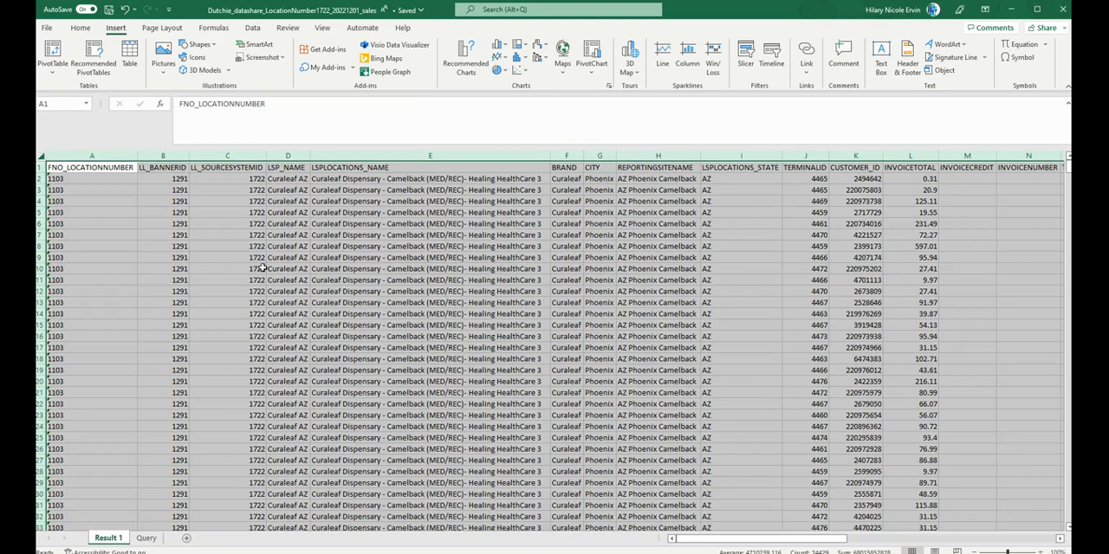
click(260, 268)
click(71, 167)
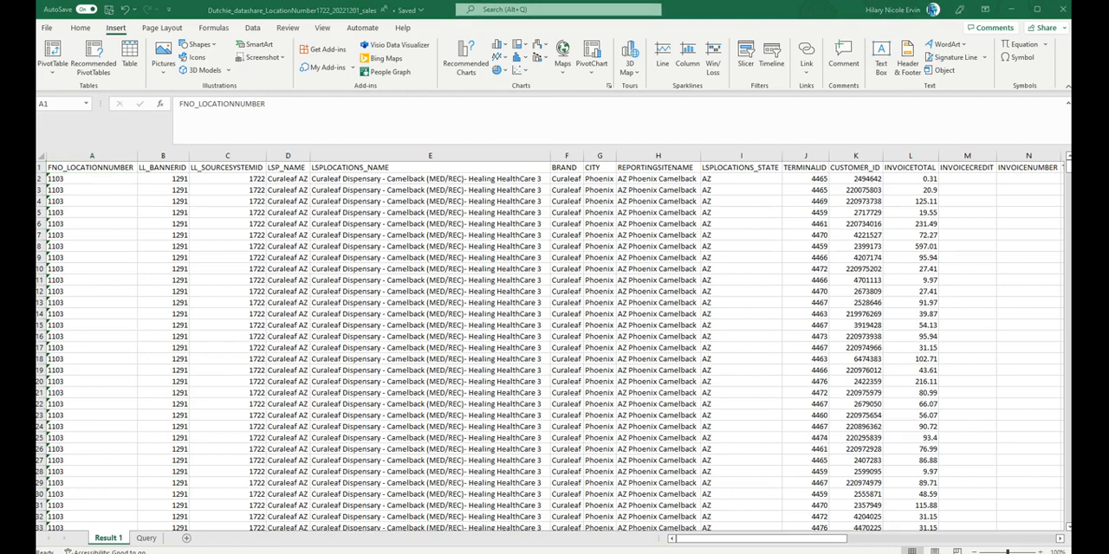
click(755, 360)
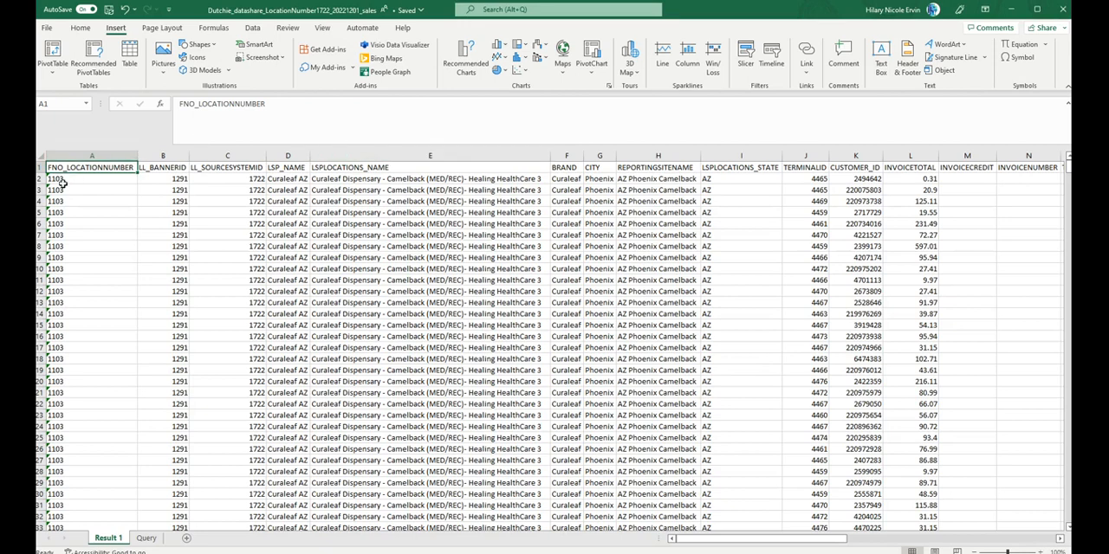
Step: Examine the sales records on the Result 1 sheet, from the location columns across to the transaction and shipment columns
key(Down)
key(Down)
key(Down)
key(Down)
key(Down)
key(Down)
key(Right)
key(Down)
key(Down)
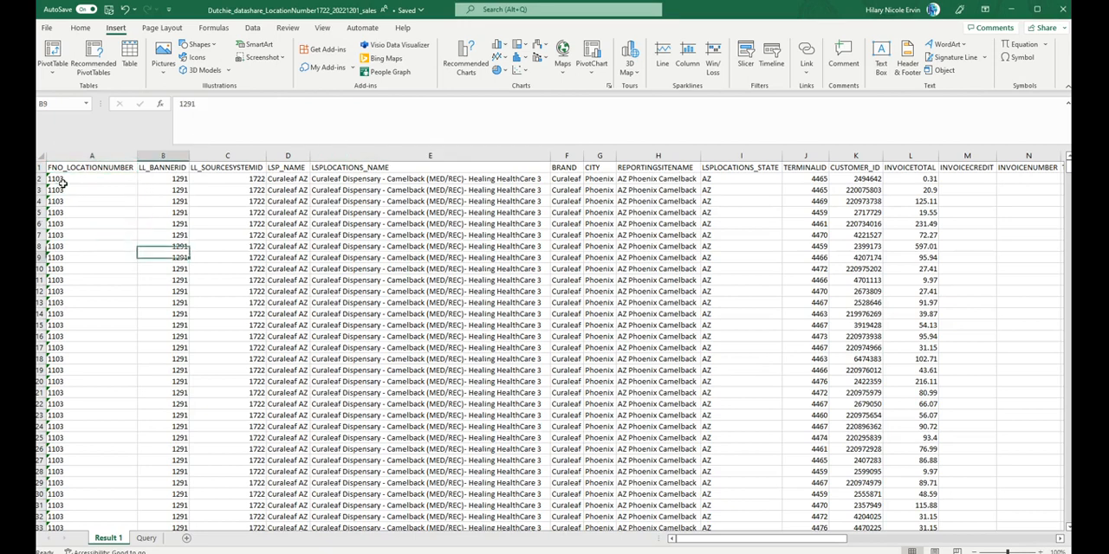
key(Down)
key(Right)
key(Right)
key(Up)
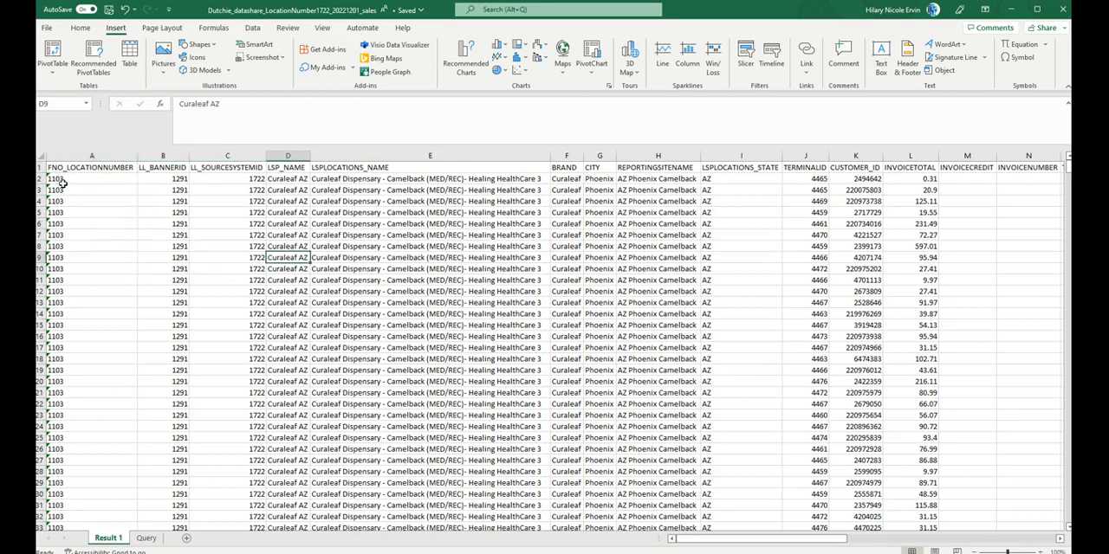
scroll(689, 313, right, 10)
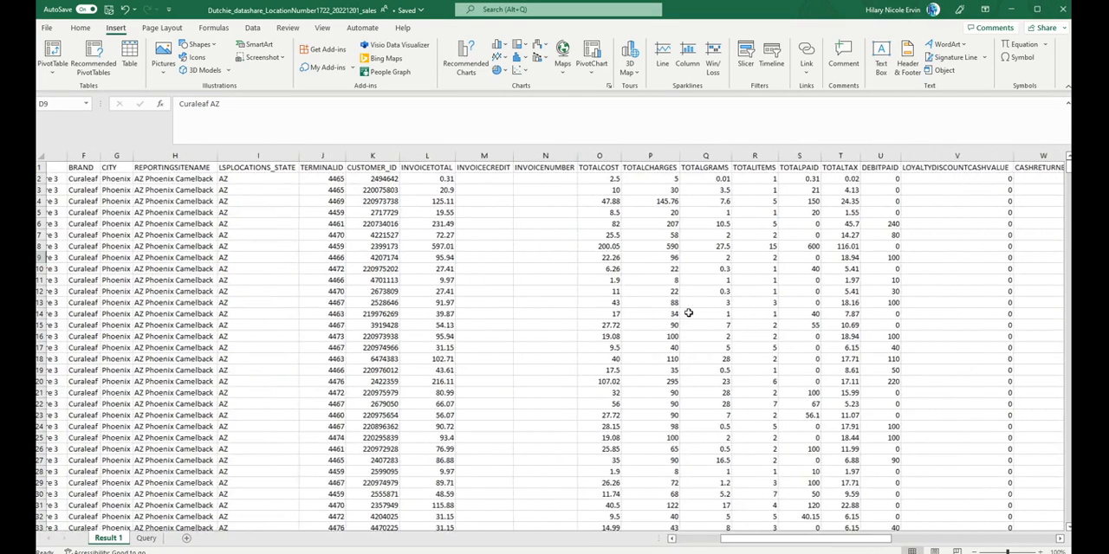
scroll(689, 312, right, 8)
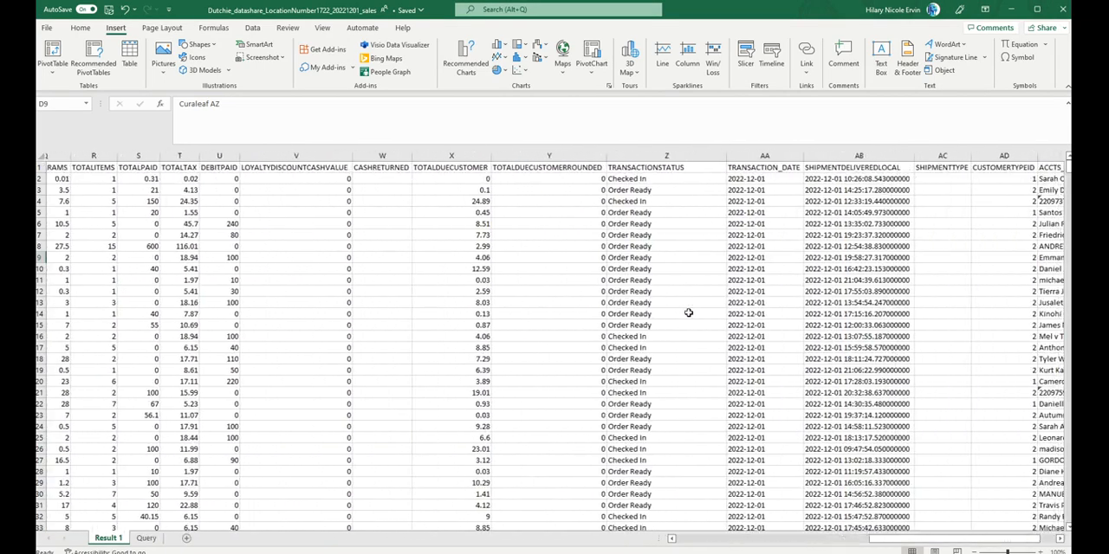
scroll(689, 313, left, 18)
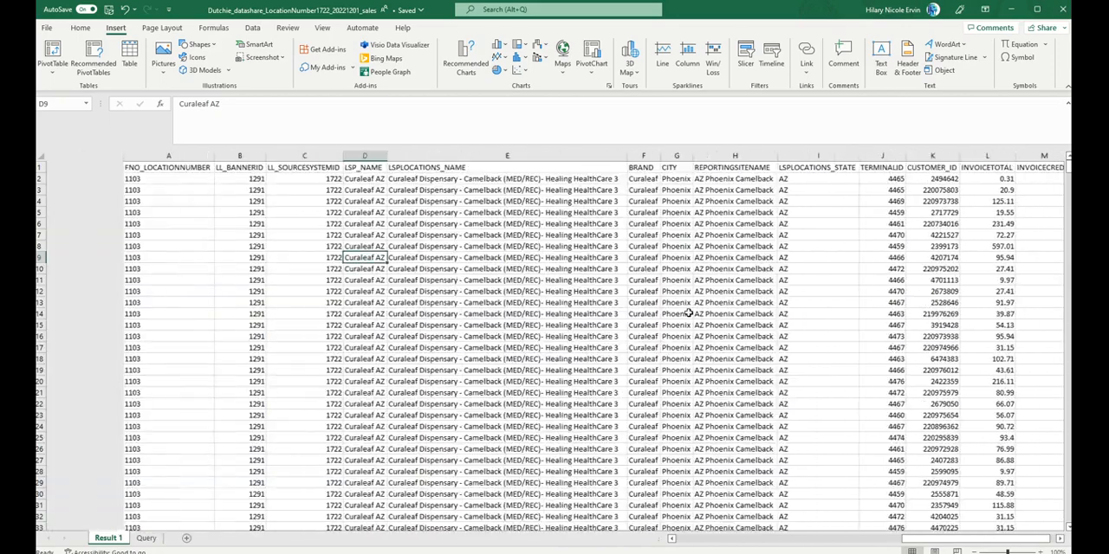
Step: On the Query sheet, widen column A to fit the opening SELECT line and wrap the SQL text in cell A1
click(145, 538)
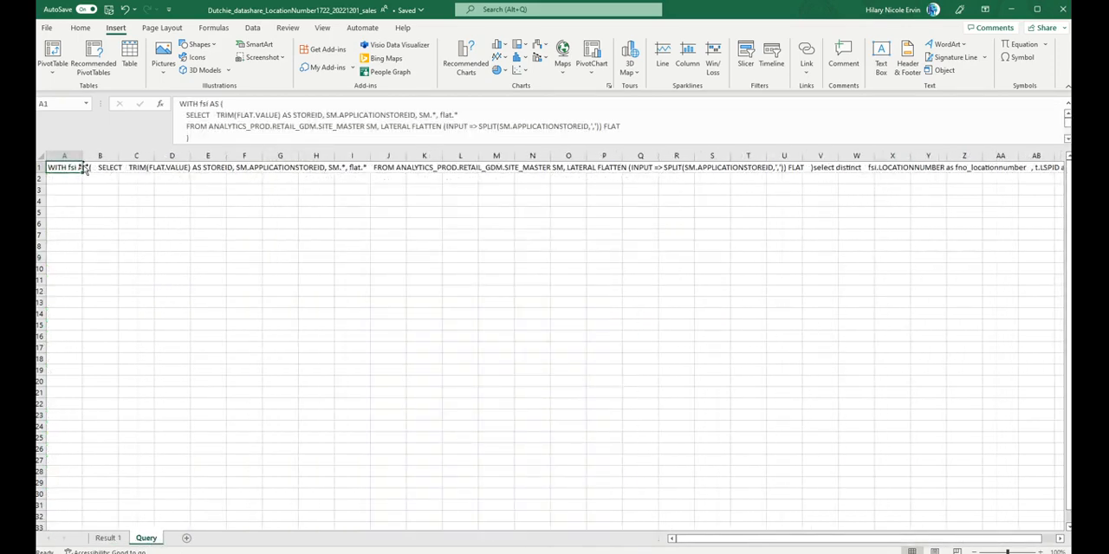
drag(82, 157, 375, 159)
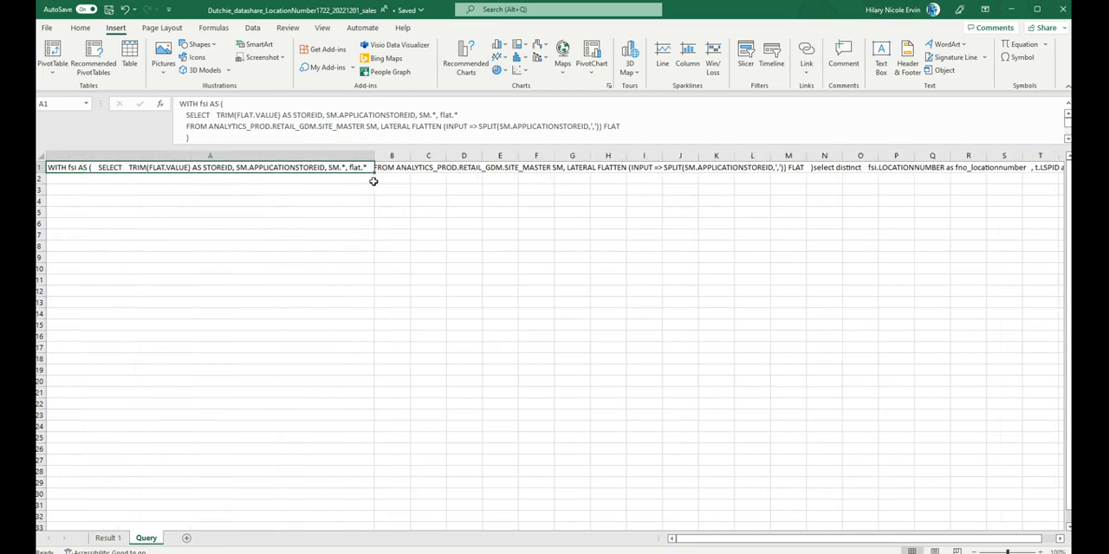
click(76, 29)
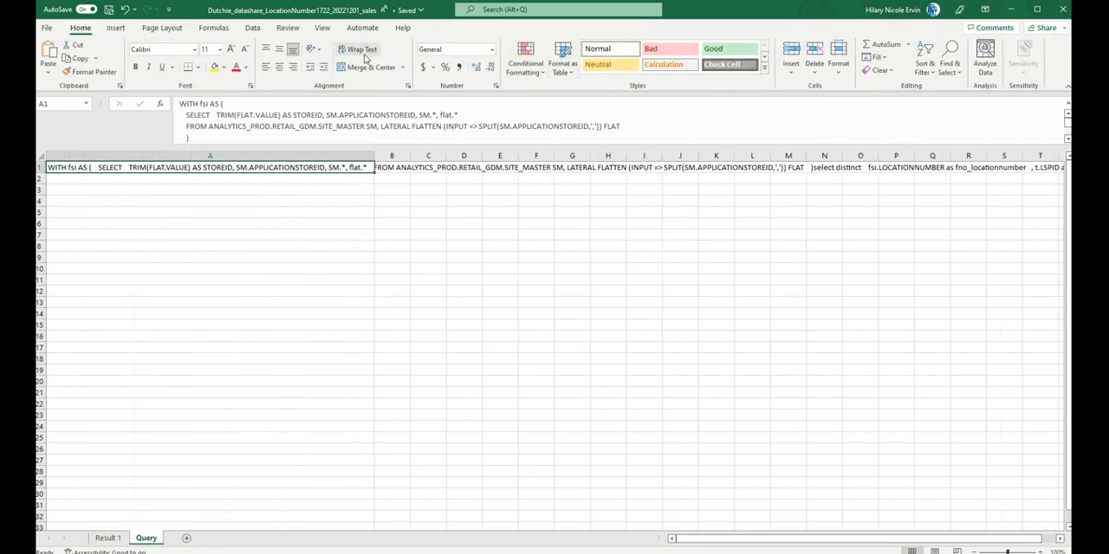
click(361, 52)
click(398, 339)
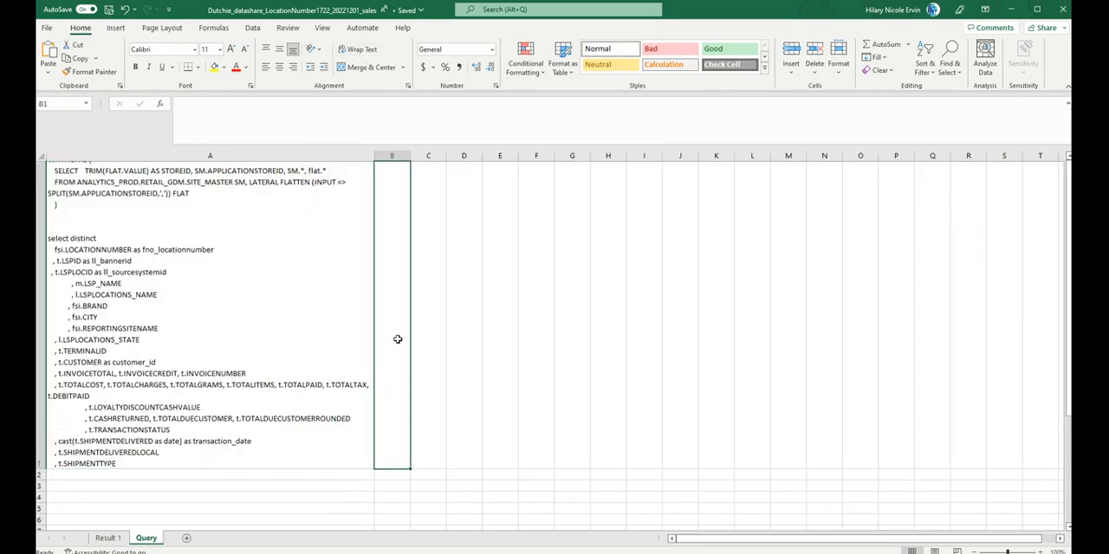
click(296, 312)
scroll(296, 312, up, 3)
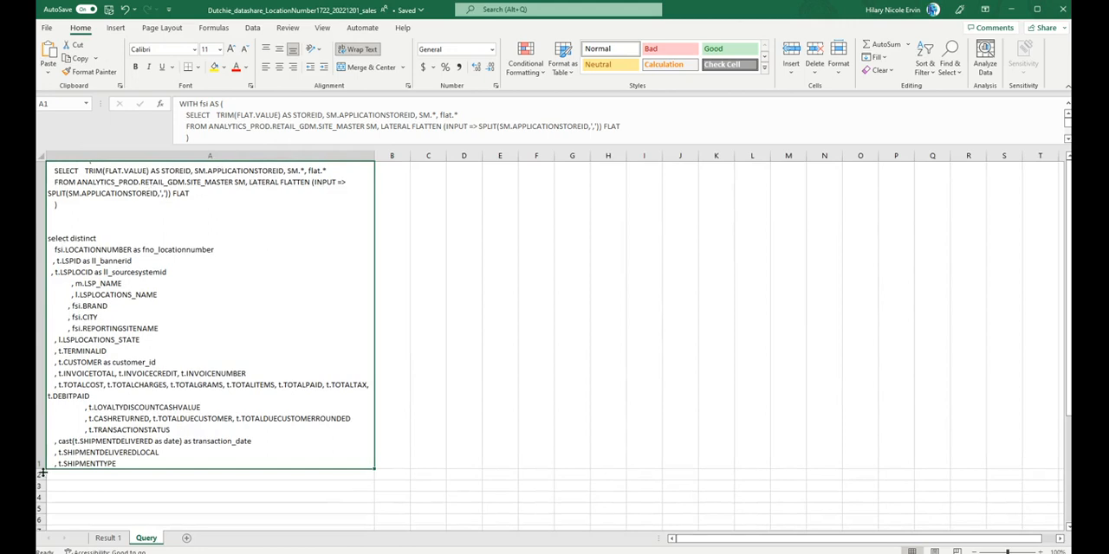
drag(43, 473, 48, 527)
drag(42, 470, 50, 508)
Step: Compare the fields selected in the SQL on the Query sheet with the column headers on the Result 1 sheet
click(109, 540)
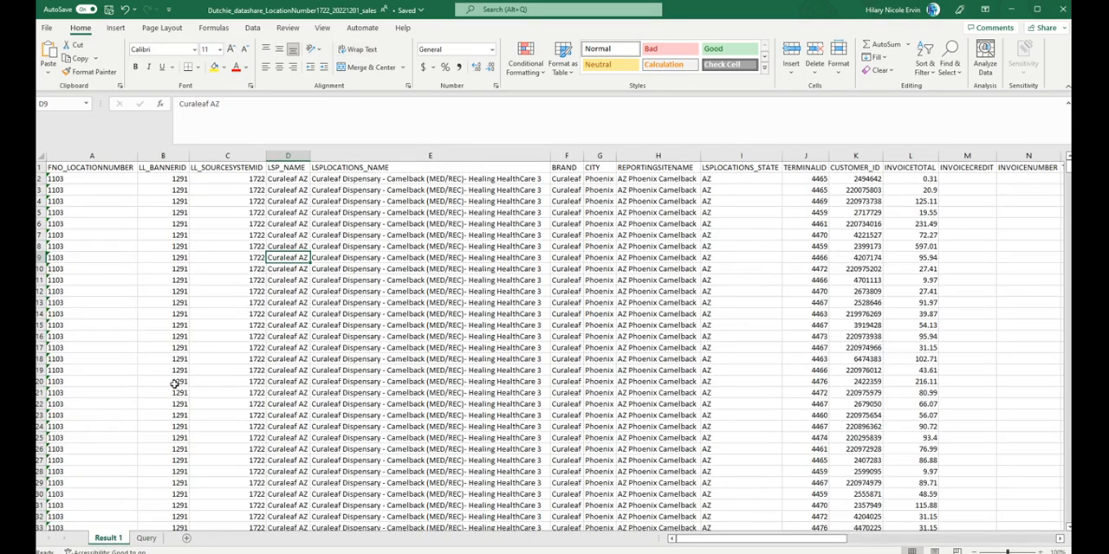
click(146, 539)
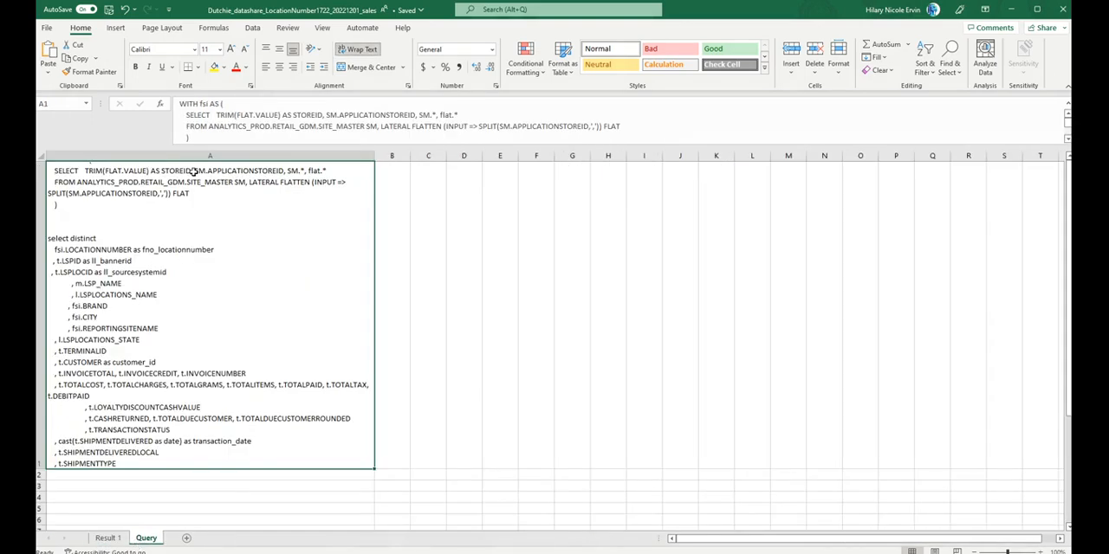
scroll(144, 282, down, 1)
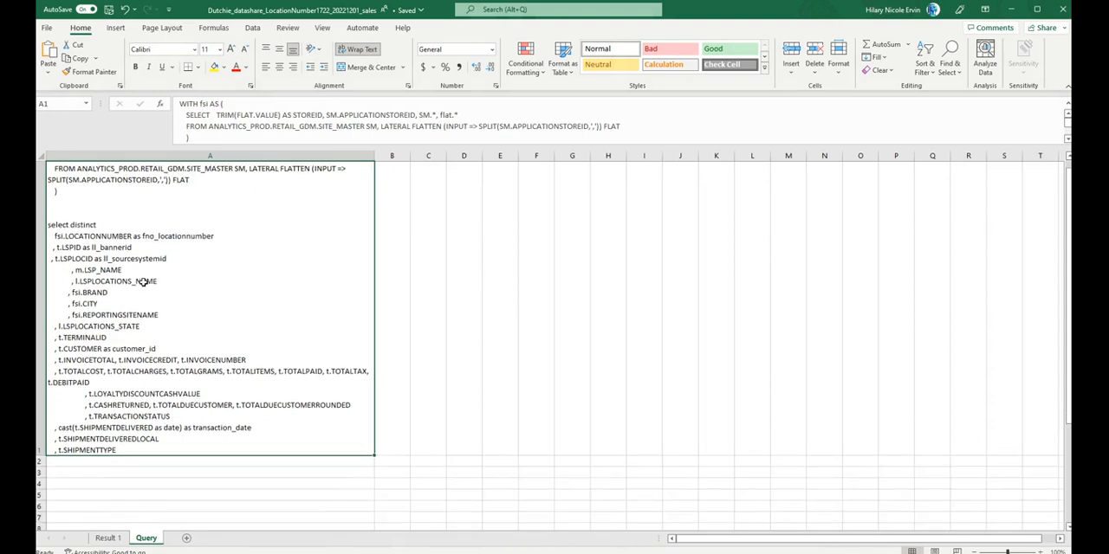
click(109, 540)
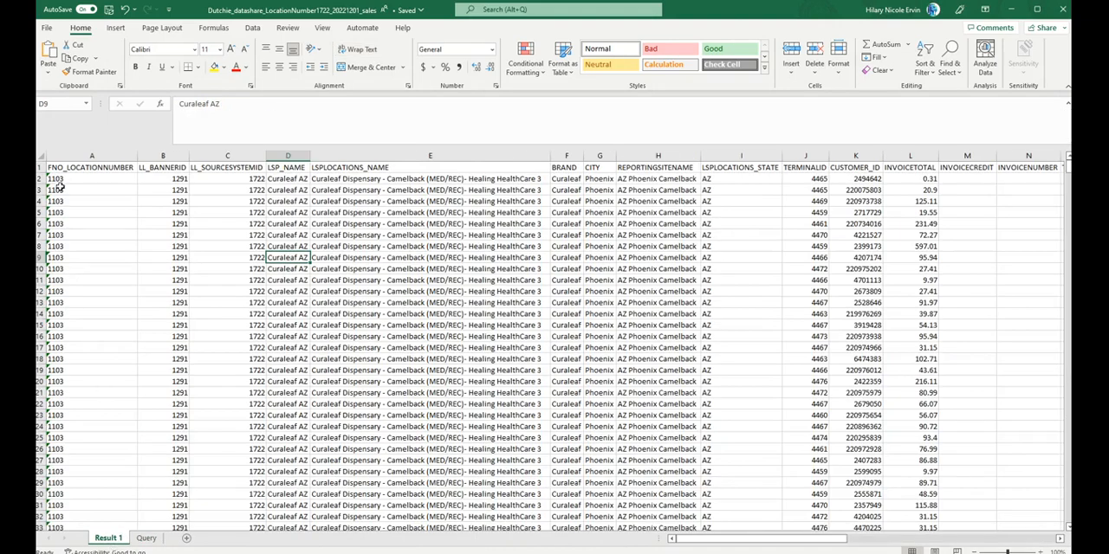
scroll(696, 294, right, 5)
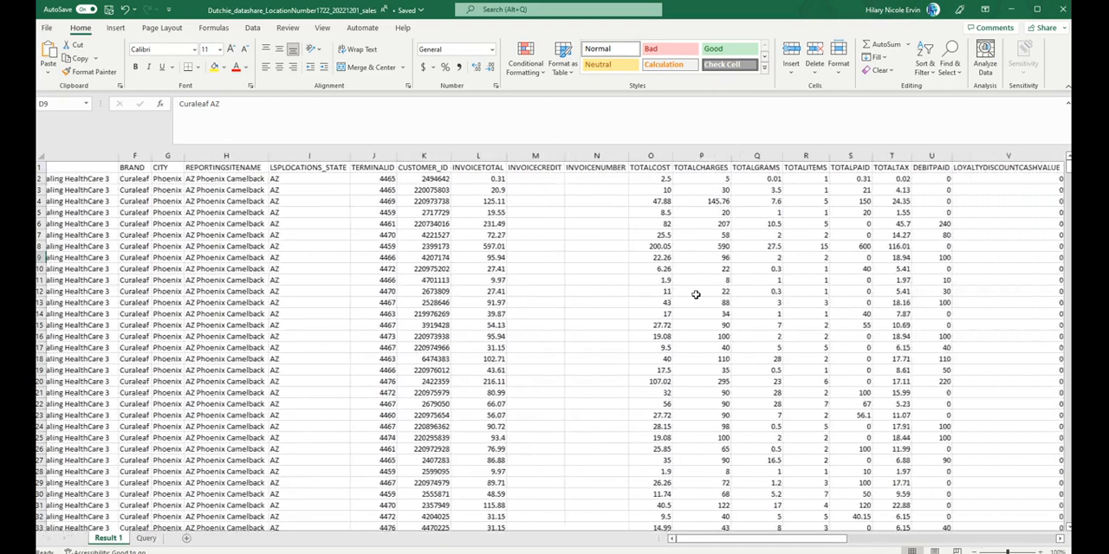
scroll(696, 295, left, 5)
Step: Select all the data on the Result 1 sheet and insert a PivotTable from it on a new worksheet
click(40, 159)
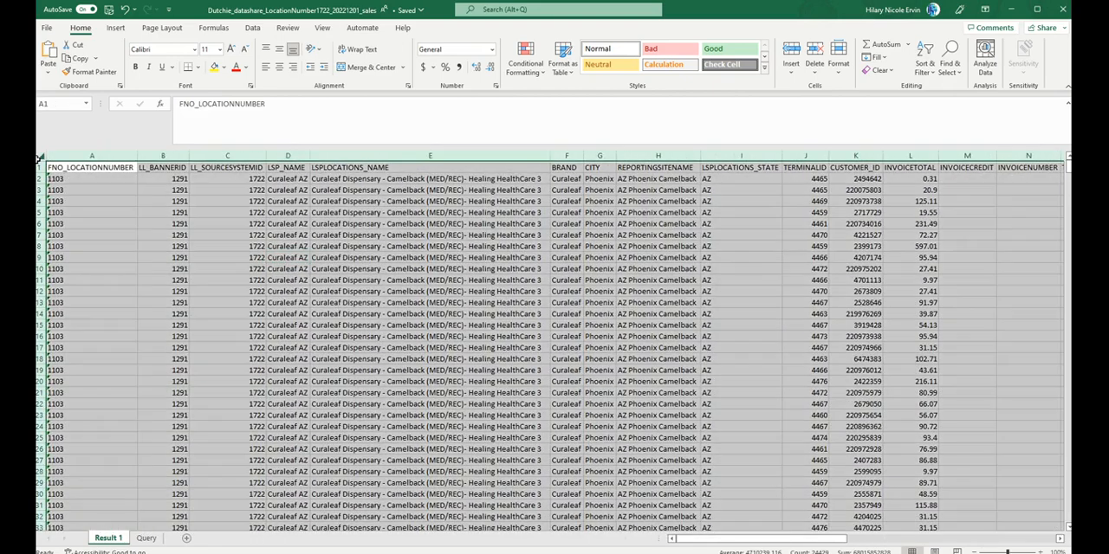
click(251, 29)
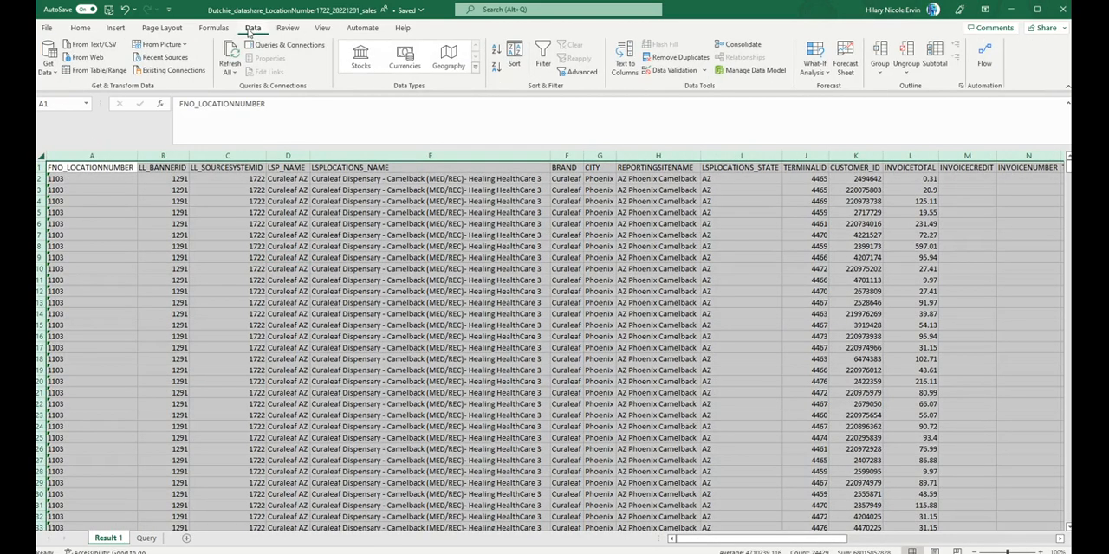
click(115, 30)
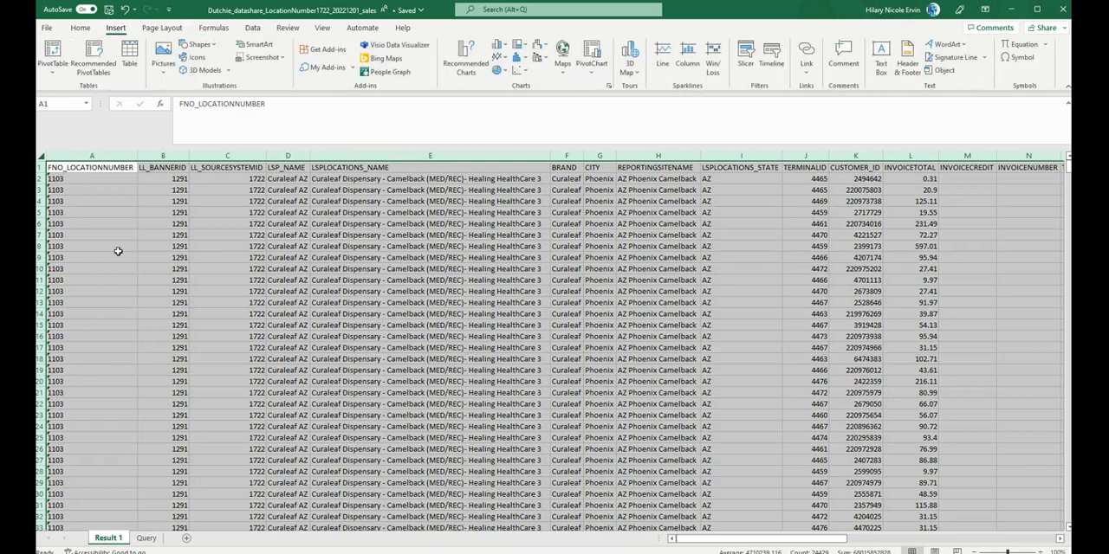
click(52, 49)
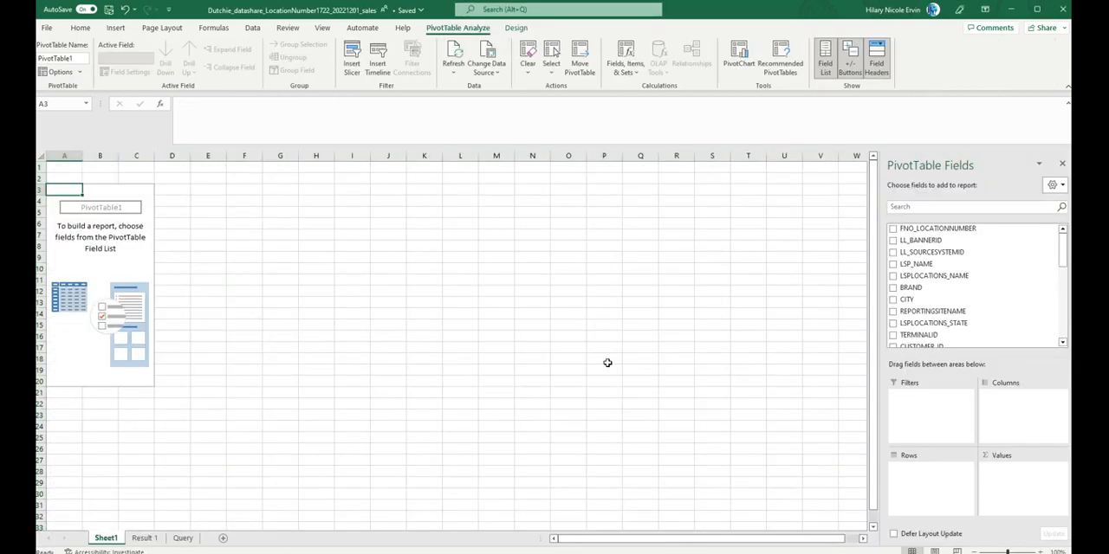
Step: Undo the PivotTable insertion and delete the empty Sheet1
key(ctrl+z)
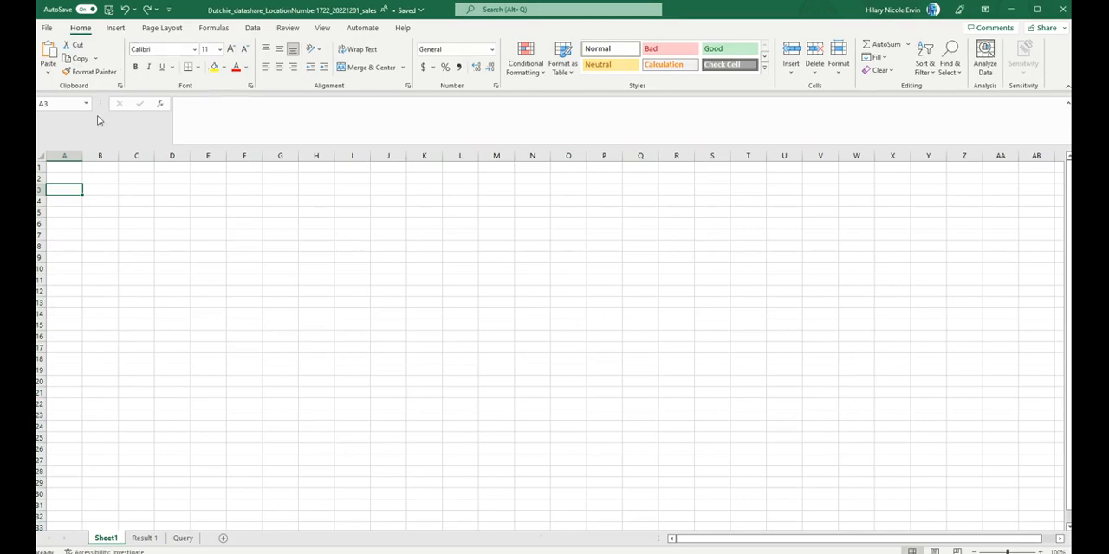
click(144, 539)
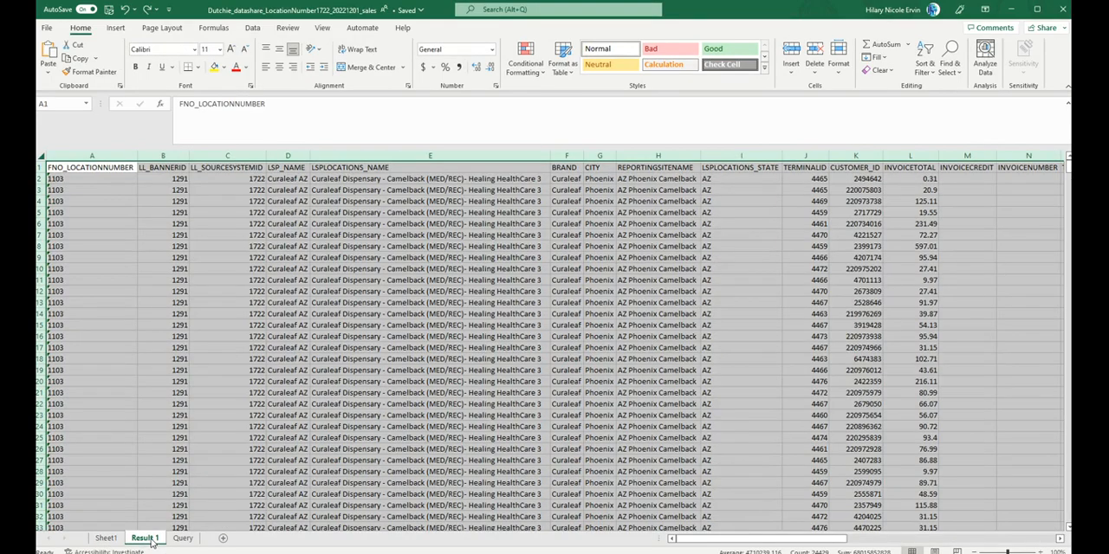
click(190, 541)
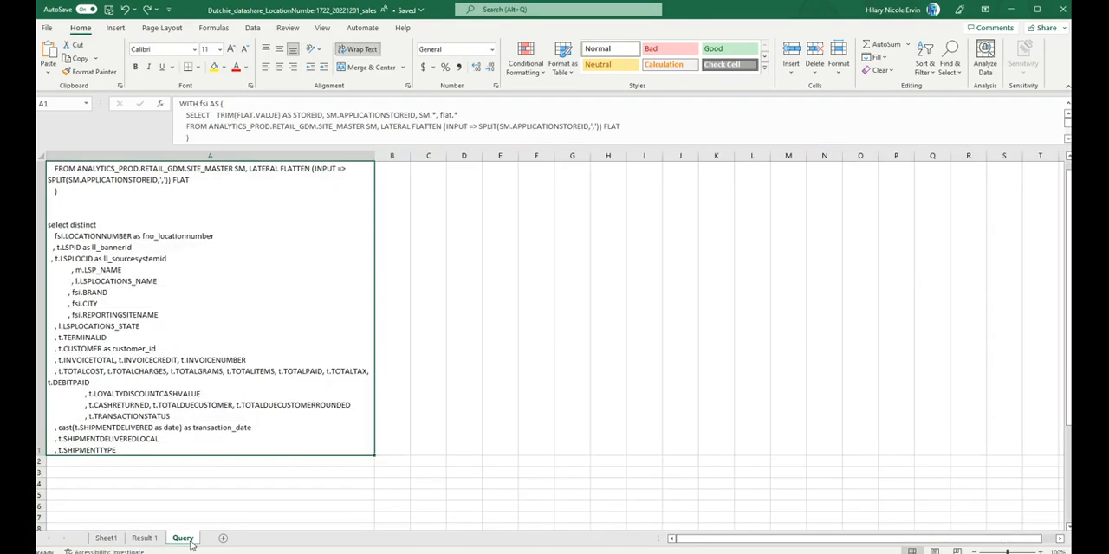
click(105, 539)
right_click(106, 539)
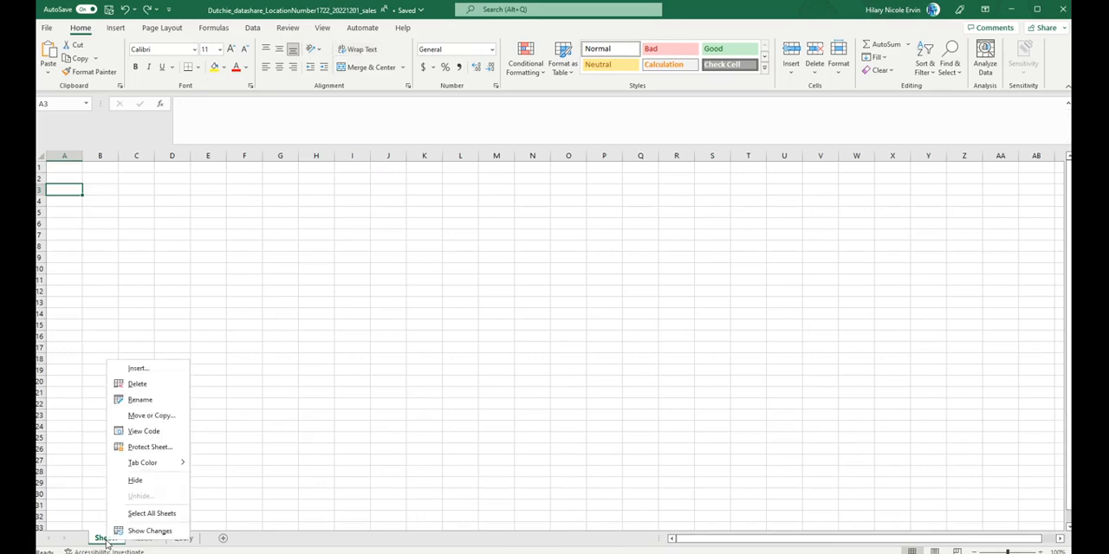
click(131, 385)
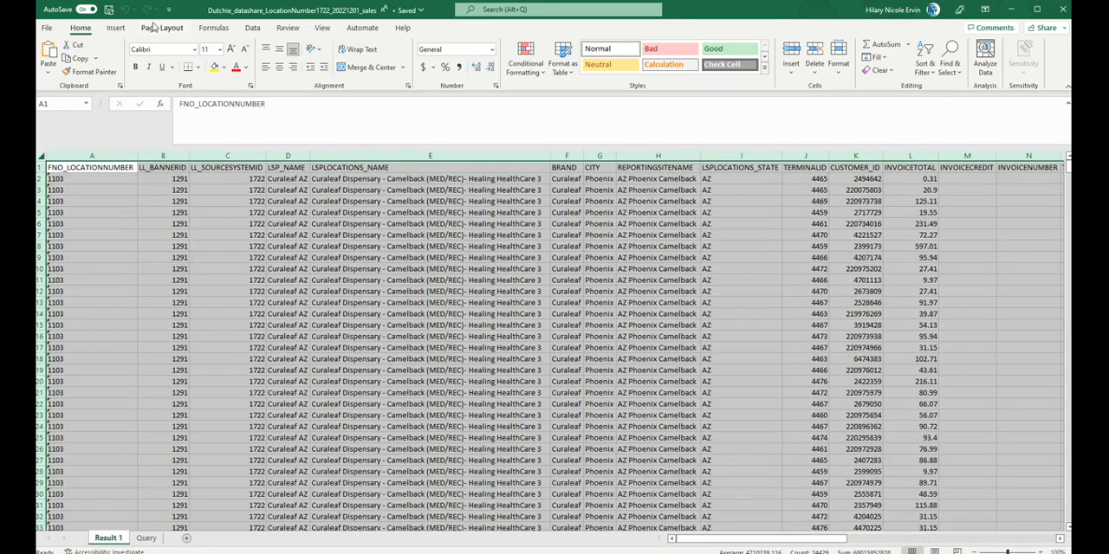
Step: Insert a PivotTable on a new worksheet from the selected Result 1 data, adding the data to the Data Model
click(115, 28)
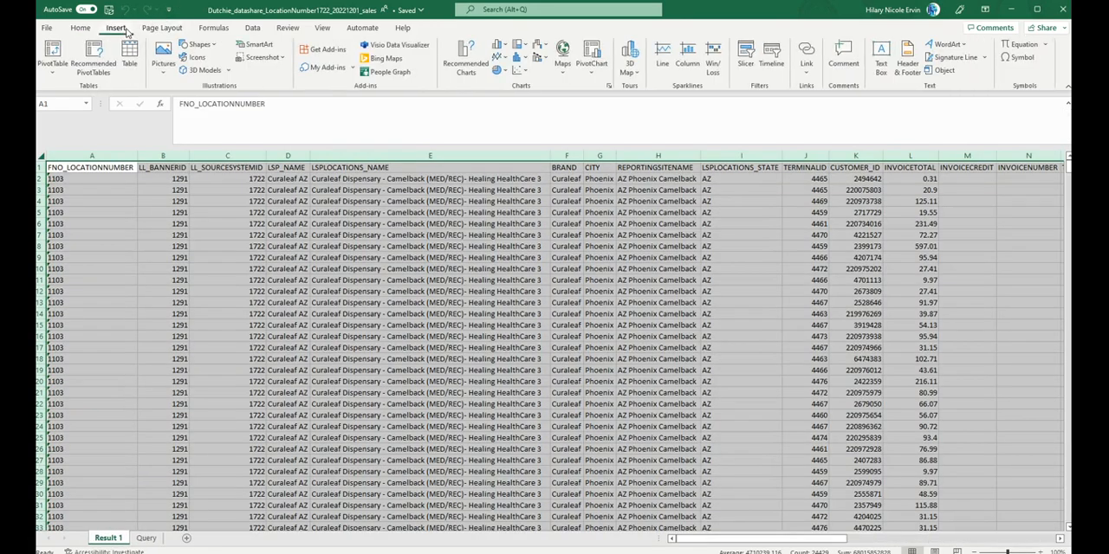
click(53, 54)
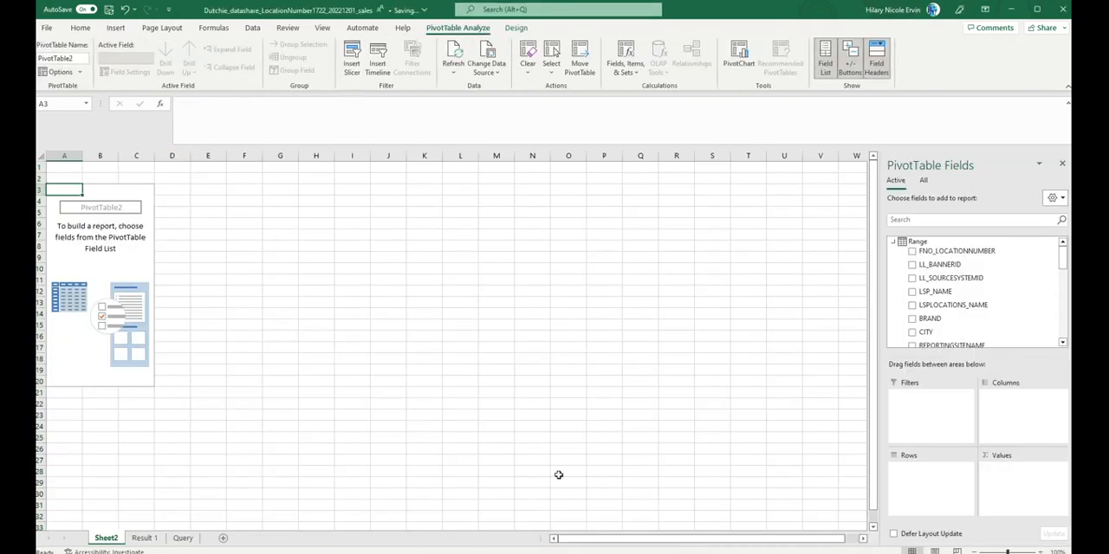
click(144, 538)
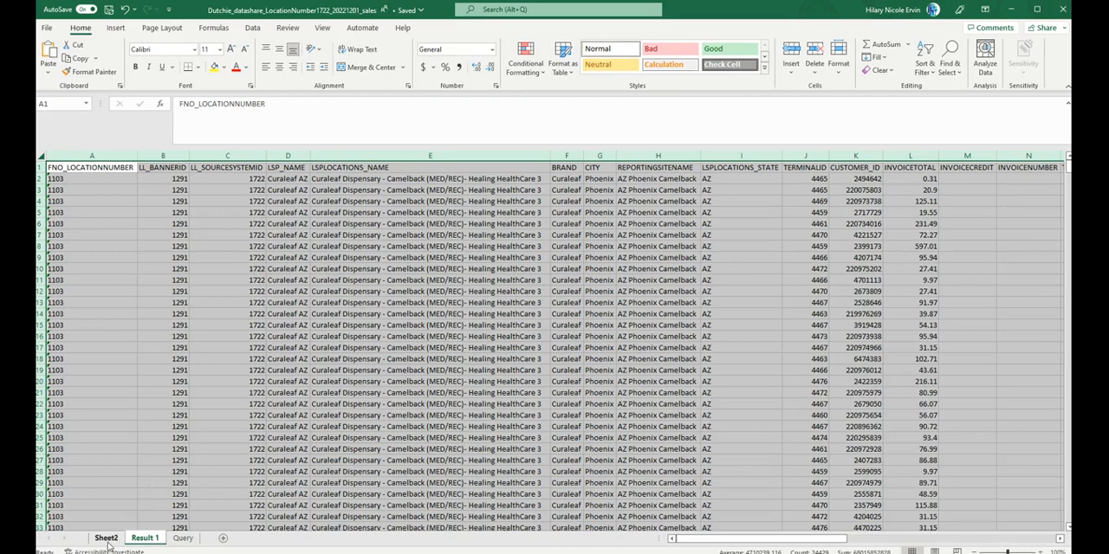
click(115, 27)
click(53, 74)
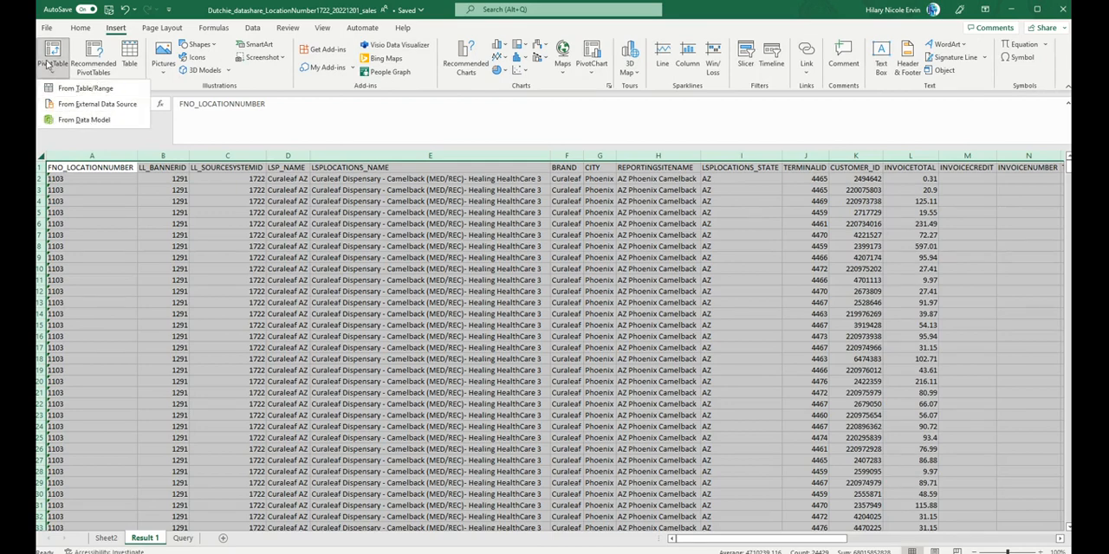
click(104, 540)
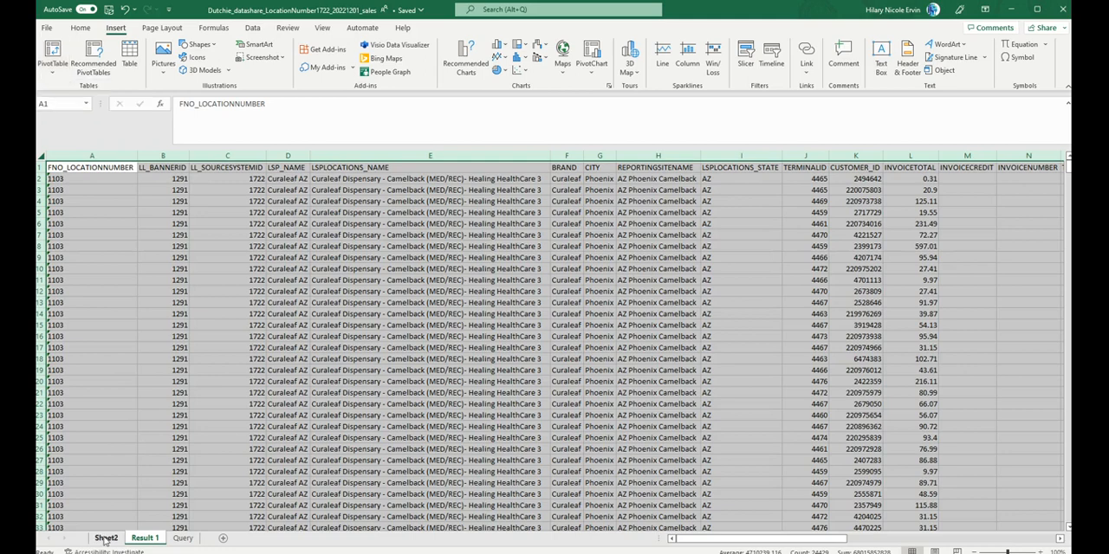
click(105, 539)
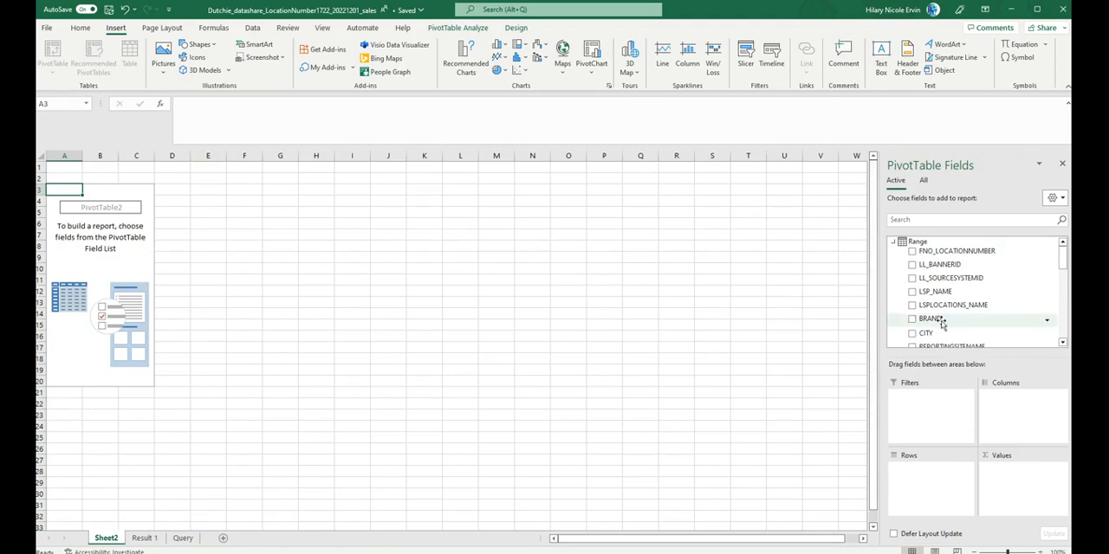
Step: Add FNO_LOCATIONNUMBER and REPORTINGSITENAME as the PivotTable's row fields, leaving out LL_BANNERID and LSP_NAME
click(911, 251)
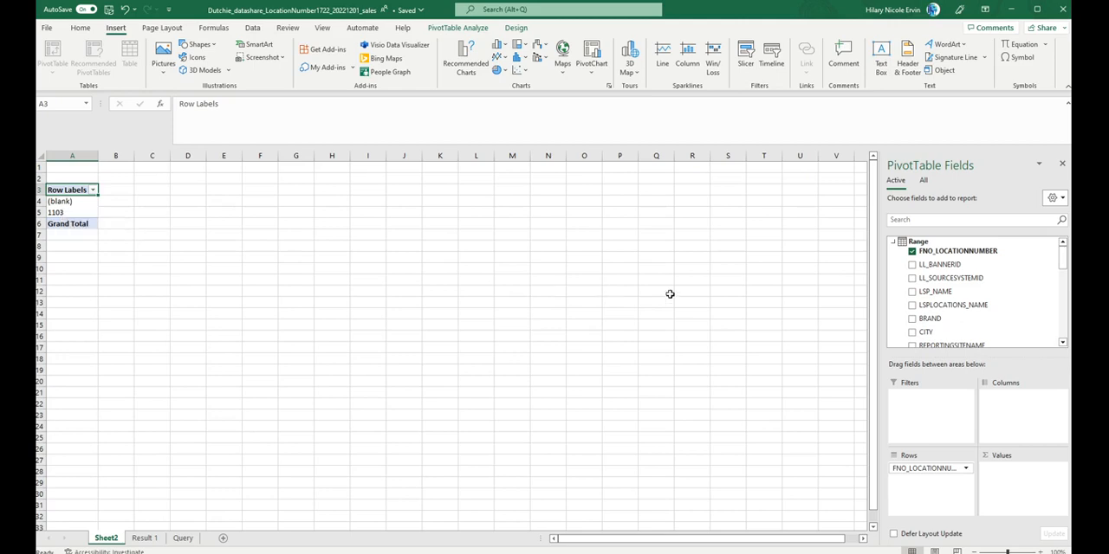
click(911, 264)
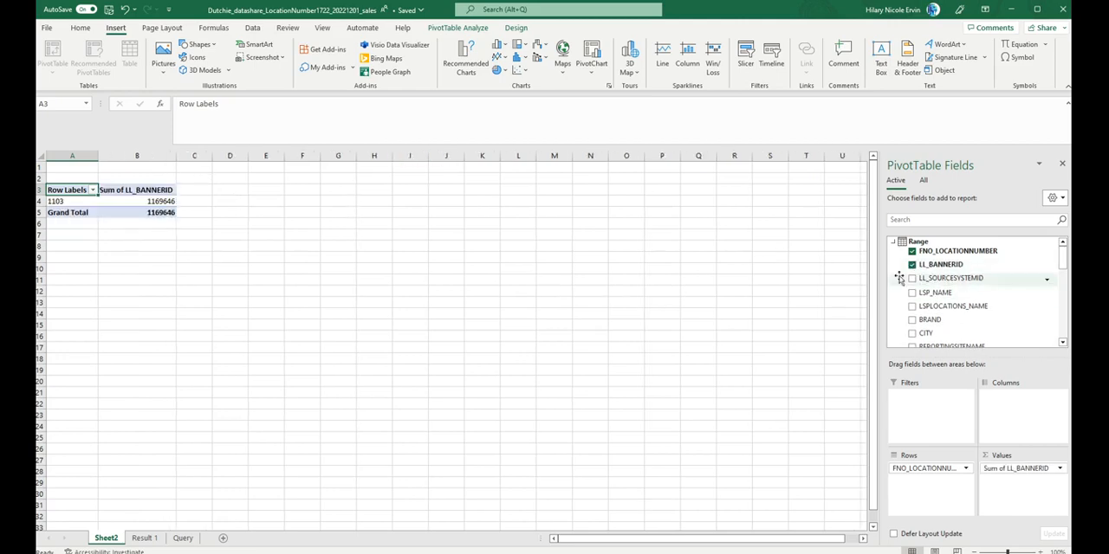
click(911, 265)
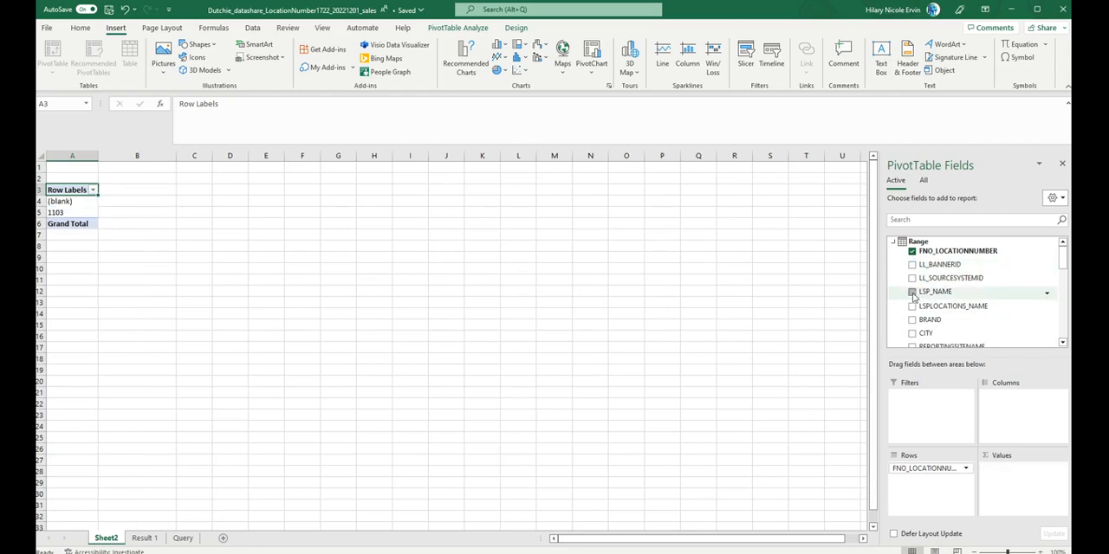
click(911, 292)
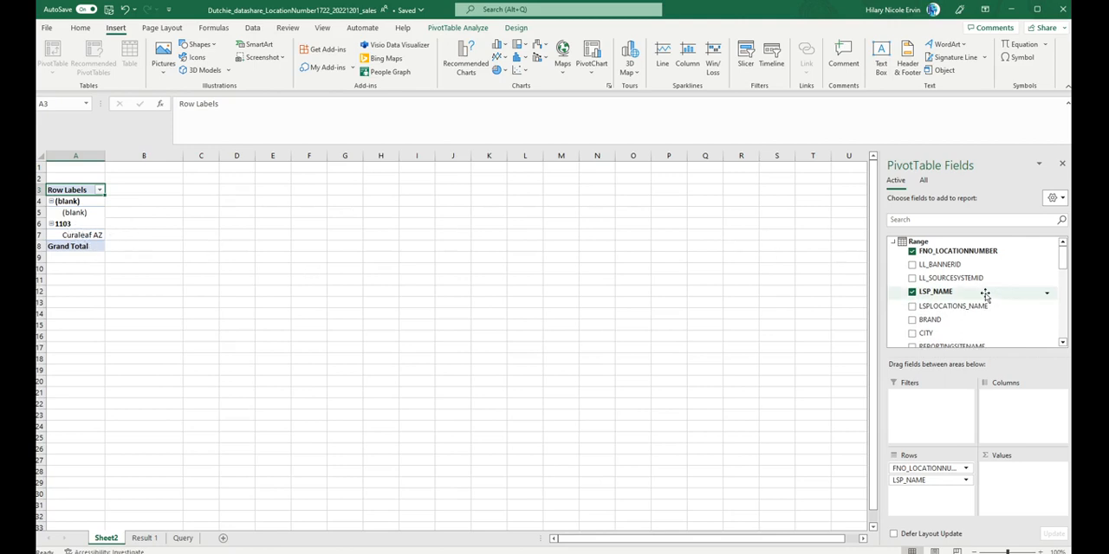
scroll(917, 310, down, 1)
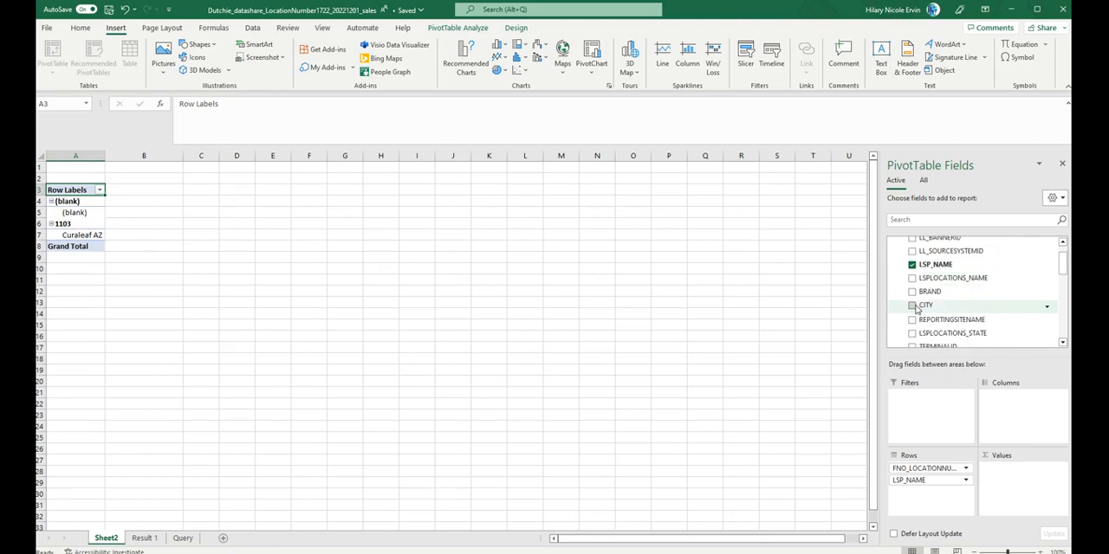
click(911, 319)
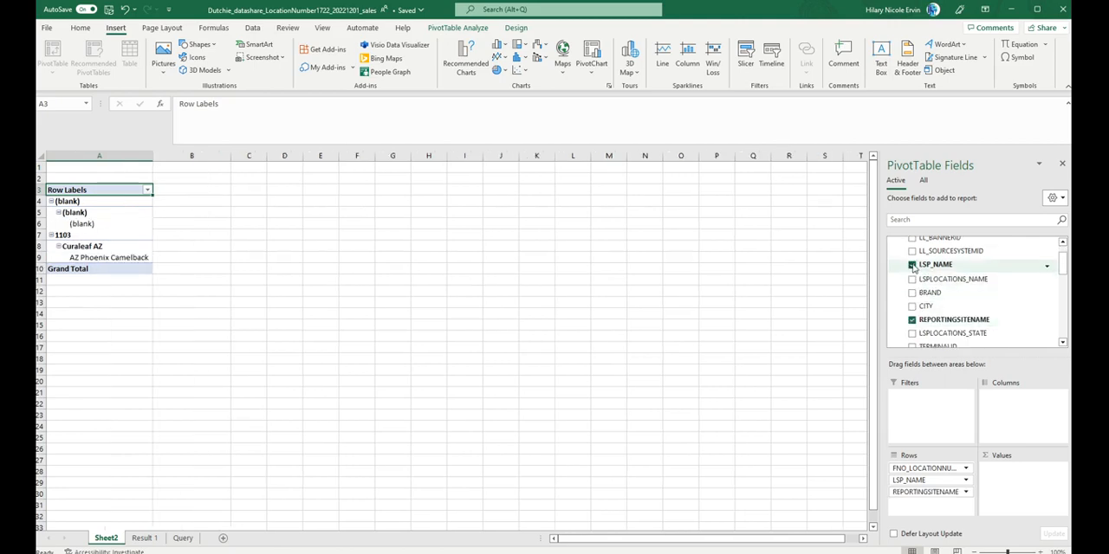
click(911, 265)
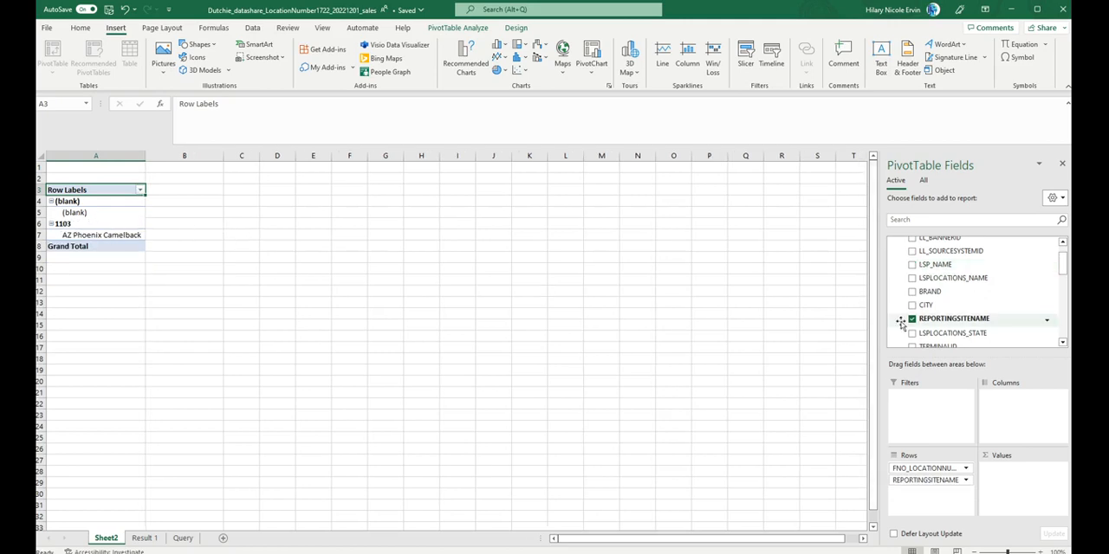
Step: Add CUSTOMER_ID to the PivotTable's values and open its value field settings
scroll(900, 323, down, 1)
scroll(900, 323, down, 2)
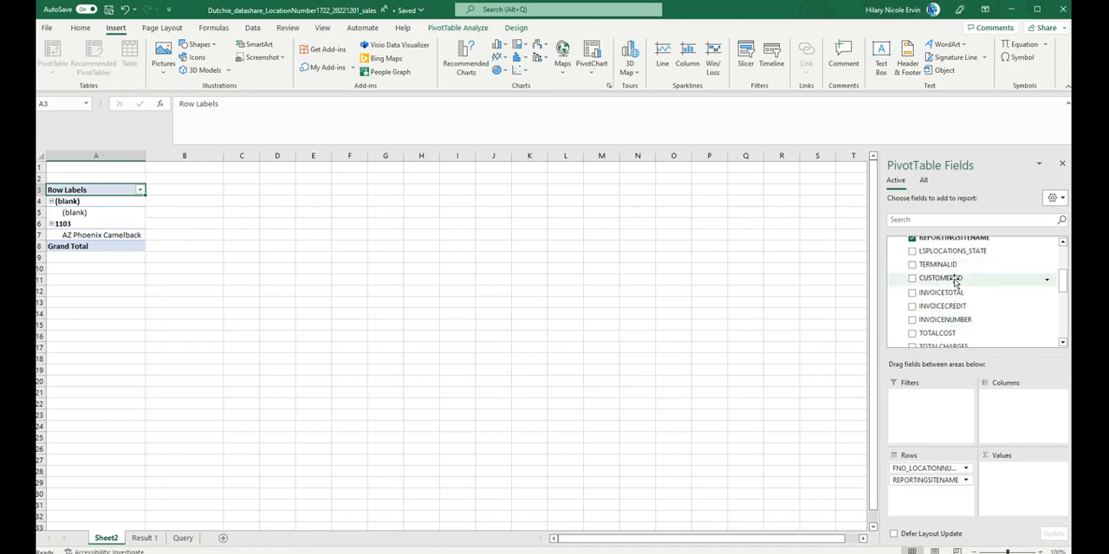
drag(956, 282, 1018, 479)
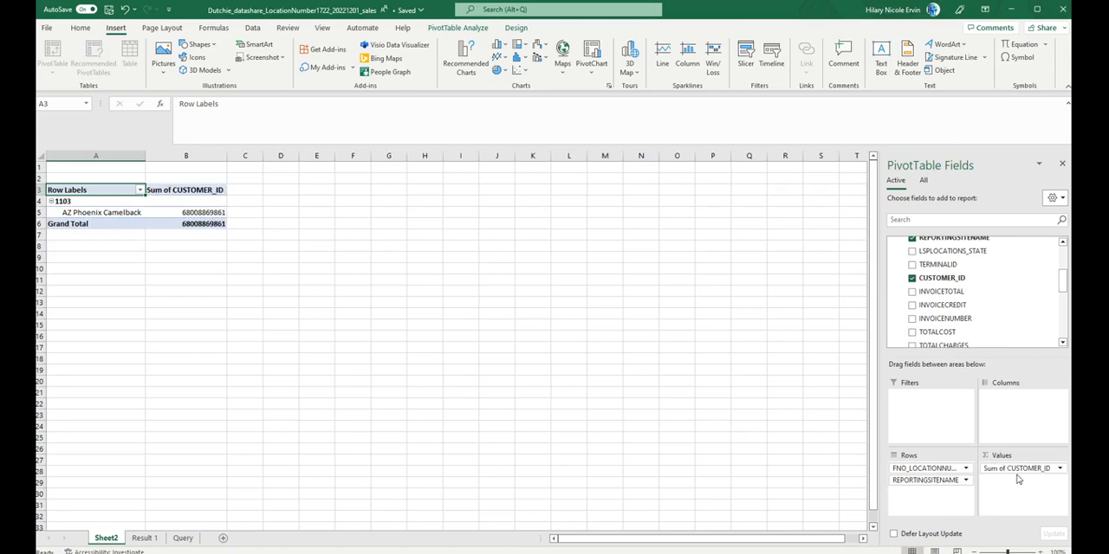
click(1061, 468)
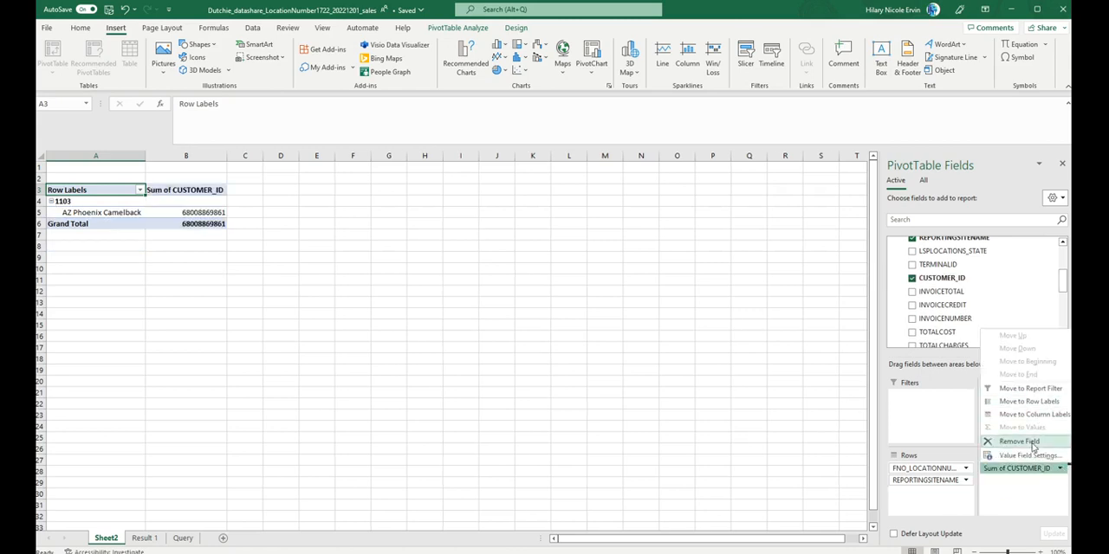
click(1031, 457)
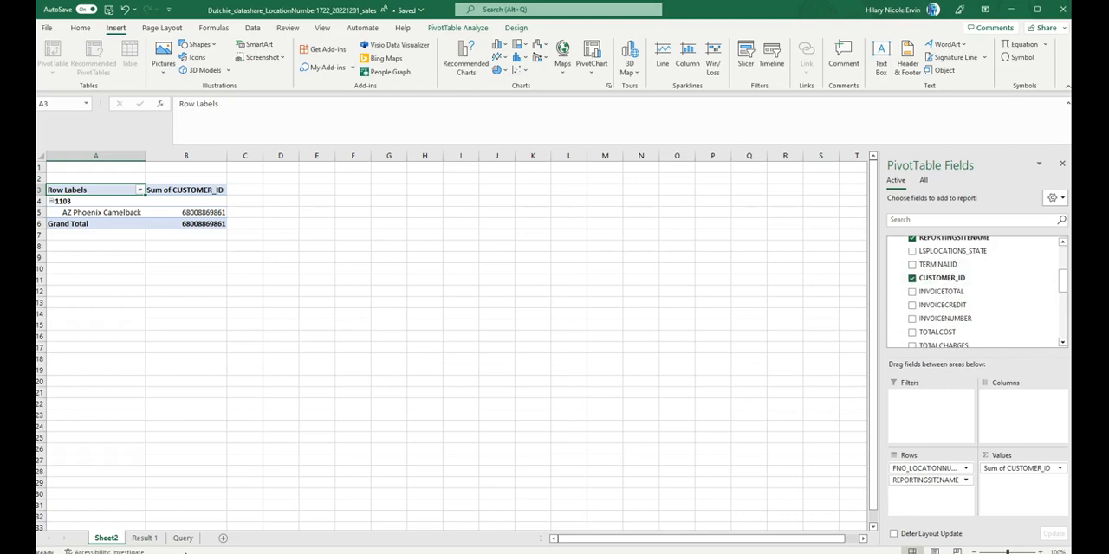
Step: Examine the individual entries in the CUSTOMER_ID column of the Result 1 sheet
click(145, 538)
click(415, 327)
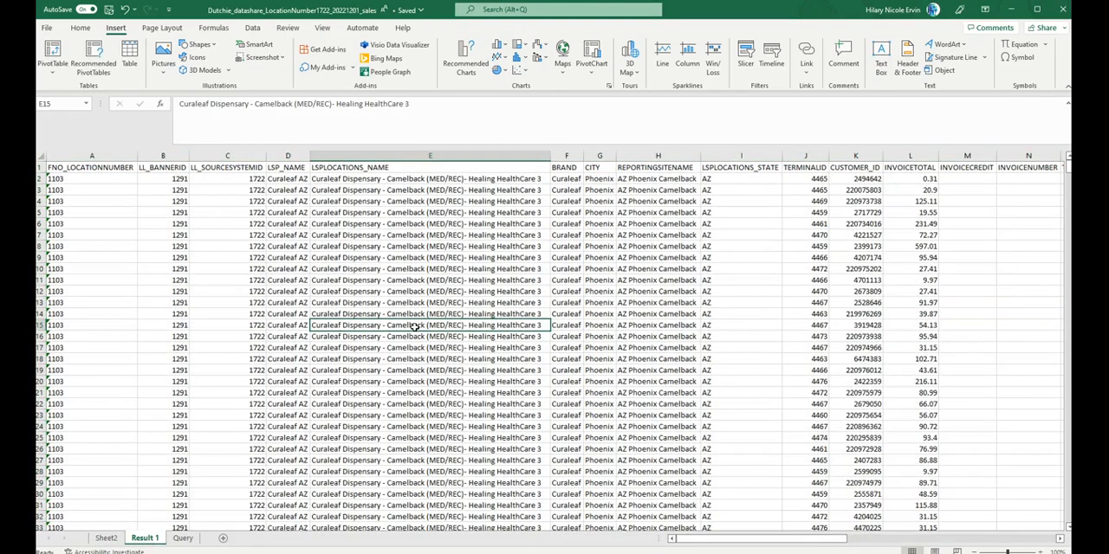
scroll(698, 245, right, 2)
click(790, 169)
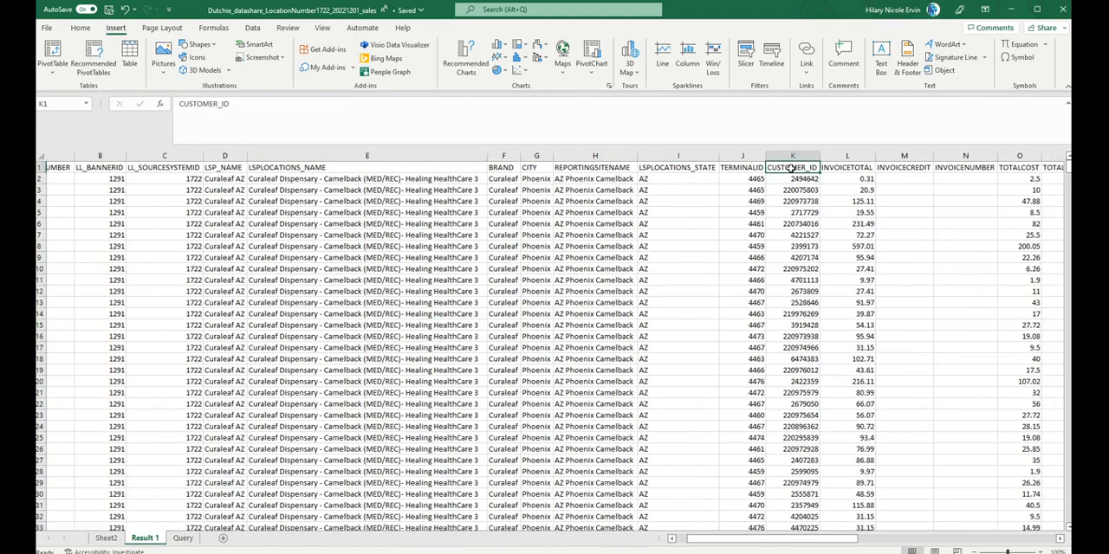
key(Down)
key(Down)
key(Down)
key(Down)
key(Down)
key(Down)
key(Down)
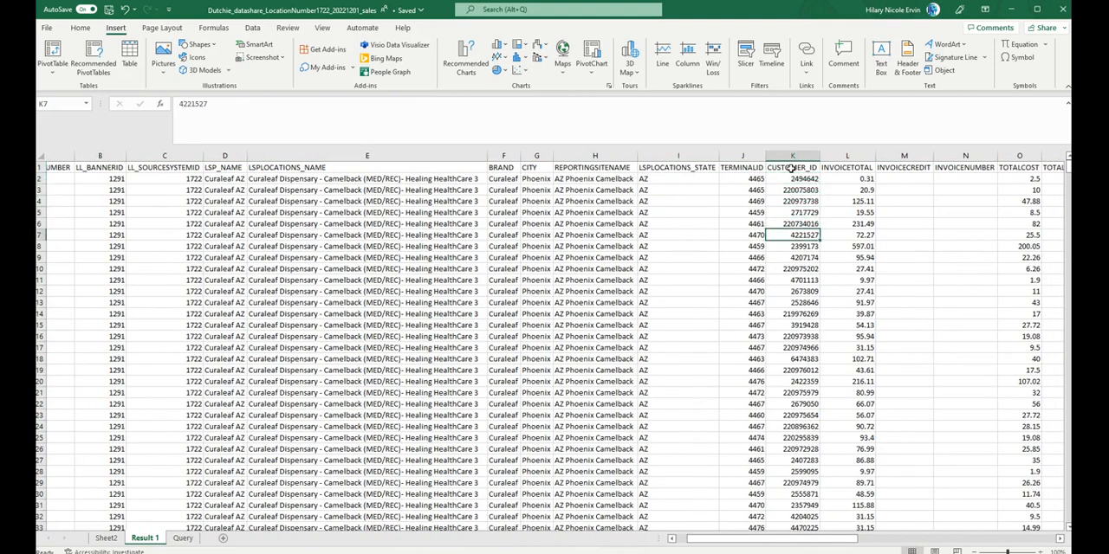
key(Up)
key(Up)
key(Up)
key(Up)
key(Up)
key(Up)
key(Up)
key(Up)
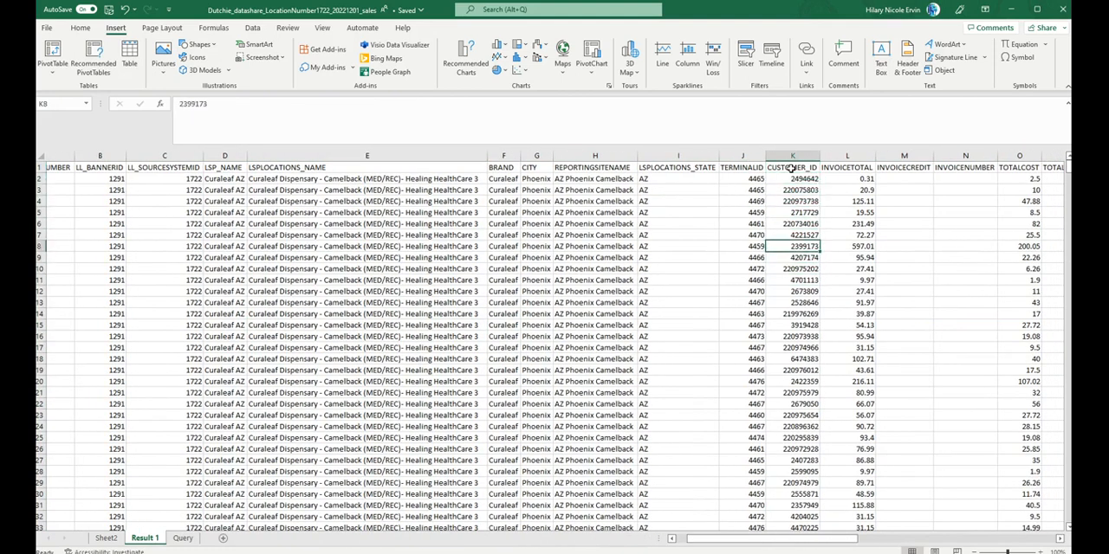
key(Up)
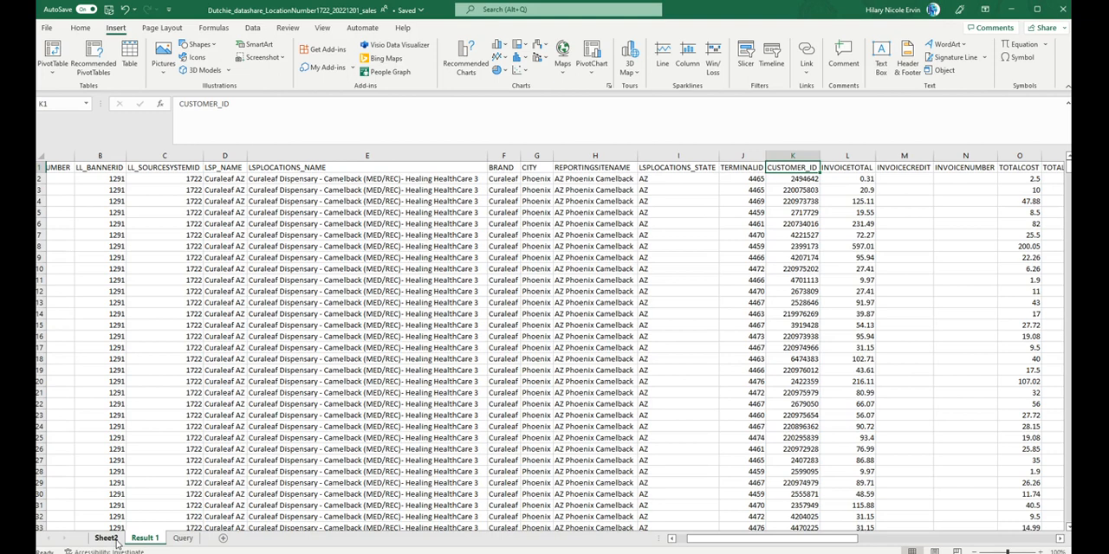
Step: Summarize CUSTOMER_ID by Count in the Sheet2 PivotTable and select the count for AZ Phoenix Camelback
click(107, 538)
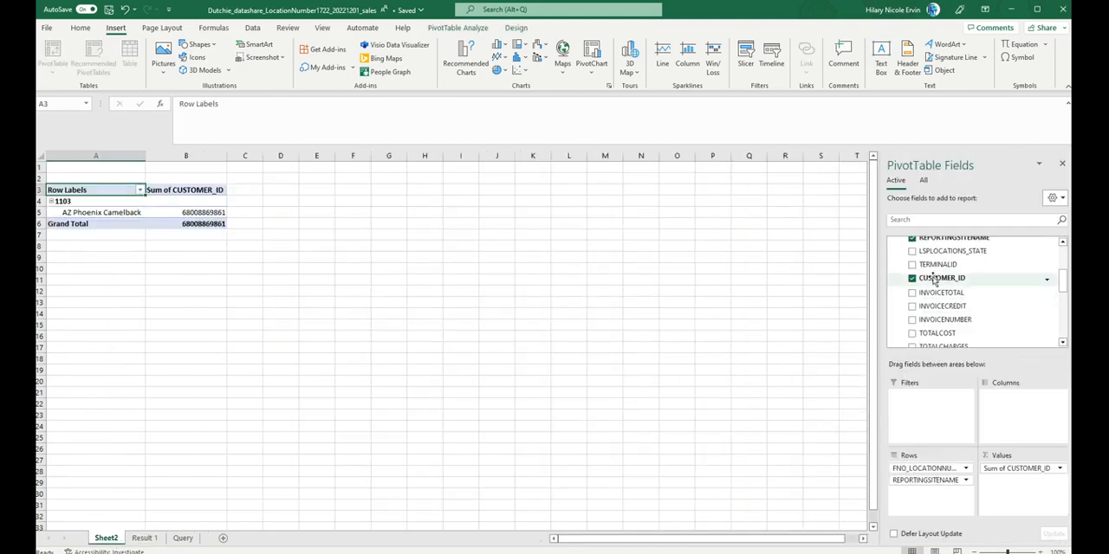
click(1060, 468)
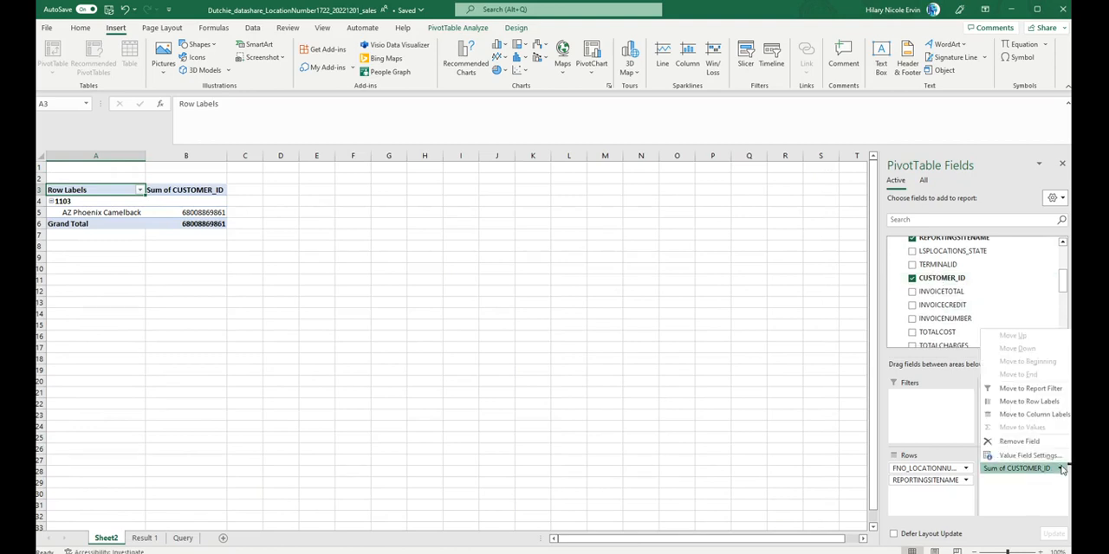
click(1009, 458)
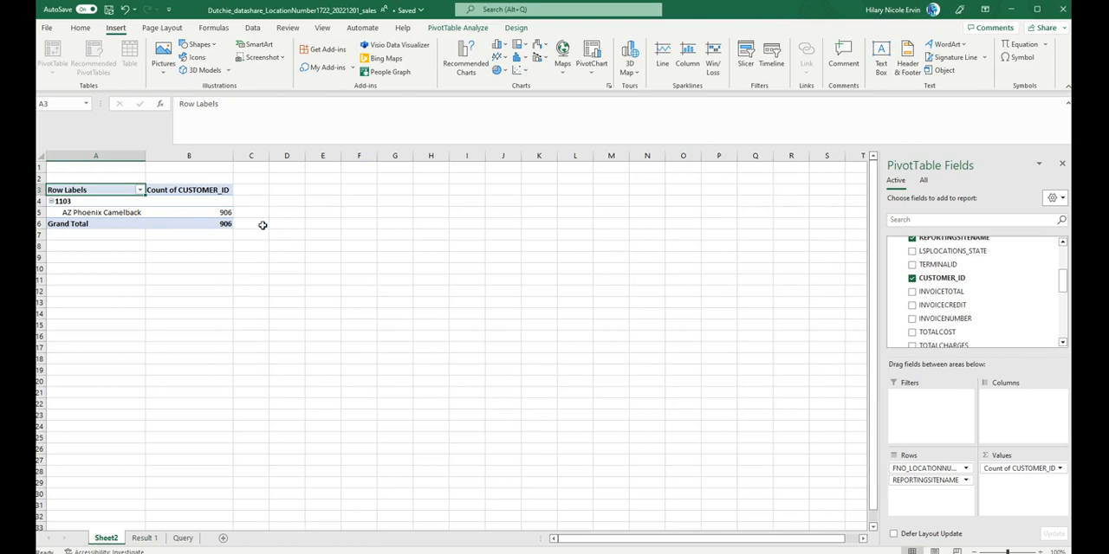
double_click(147, 155)
click(218, 213)
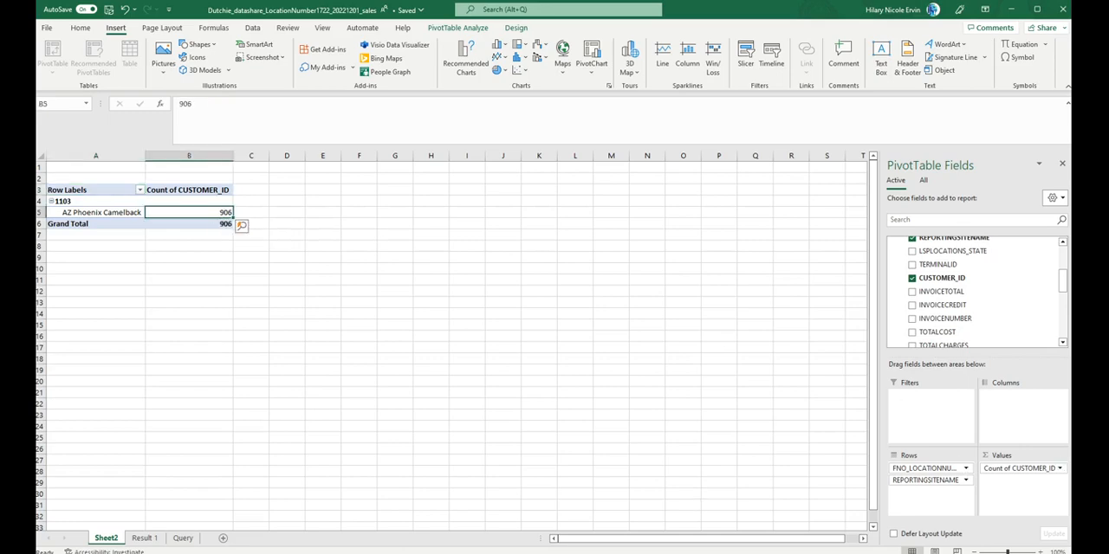
Step: Check the CUSTOMER_ID column on the Result 1 sheet down to its last row against the PivotTable's count, without replacing any data
click(144, 538)
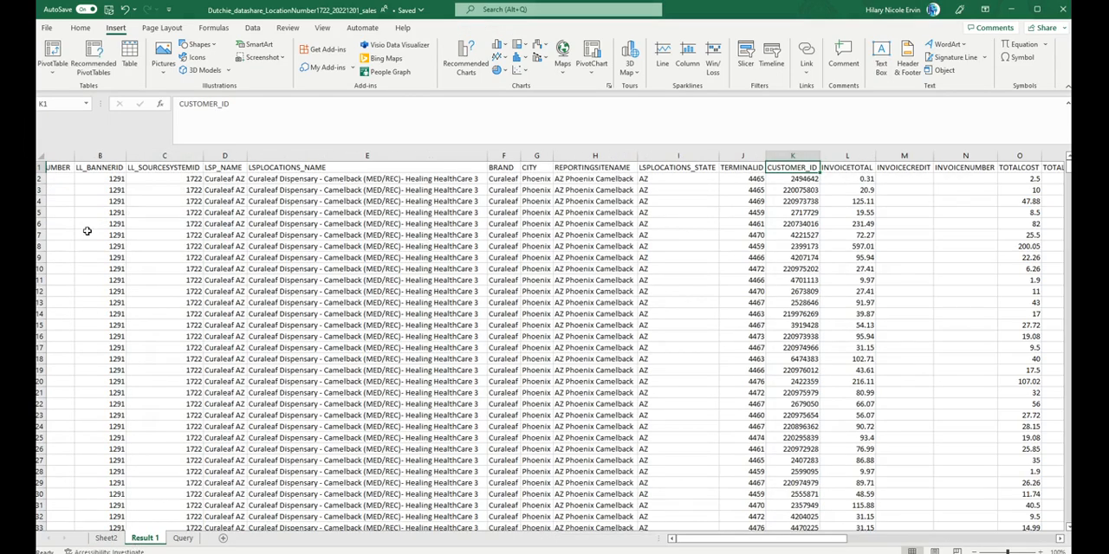
click(807, 188)
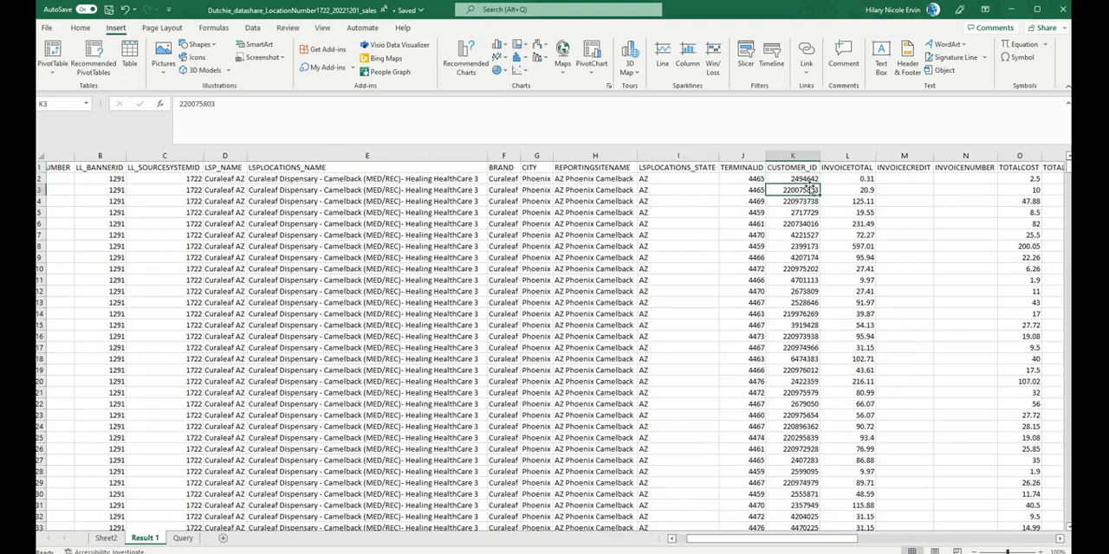
key(ctrl+shift+Down)
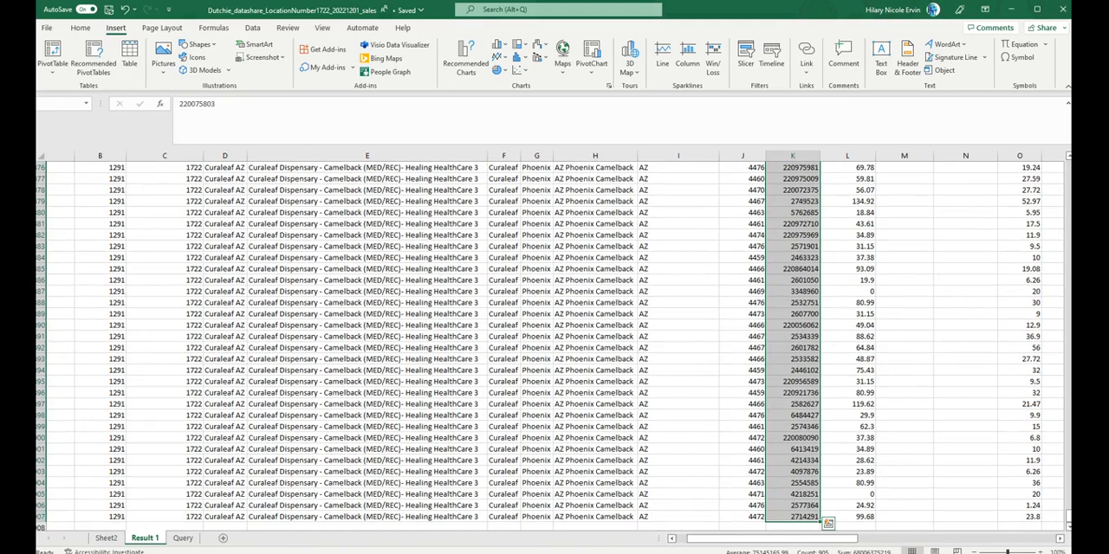
click(775, 525)
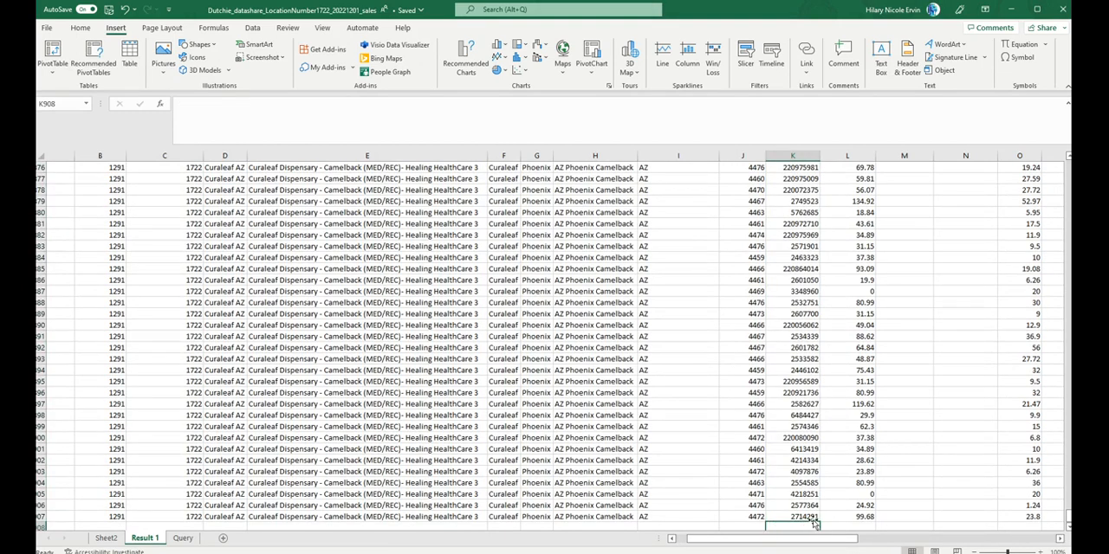
drag(814, 523, 814, 517)
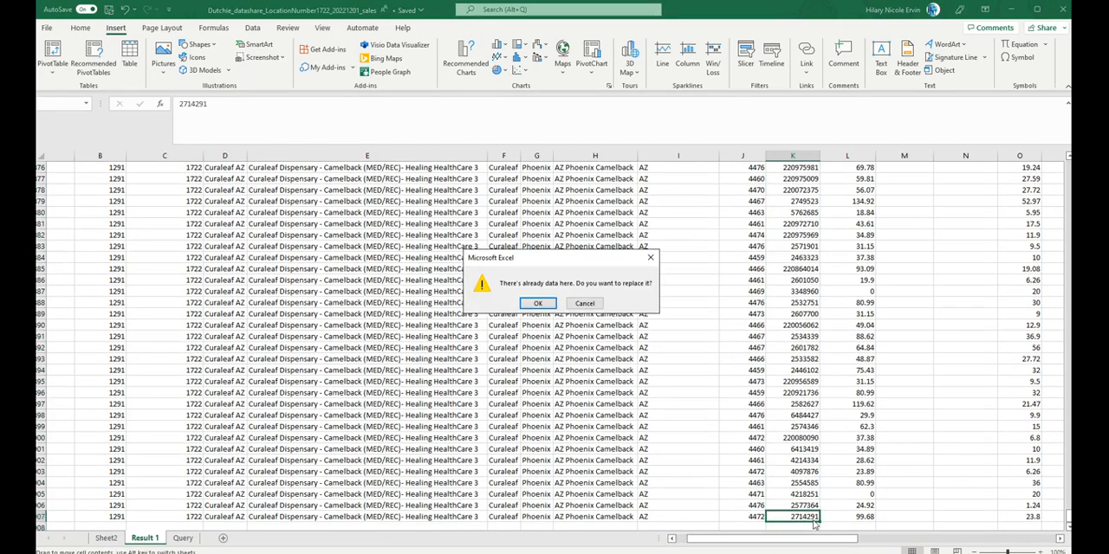
click(585, 303)
click(183, 539)
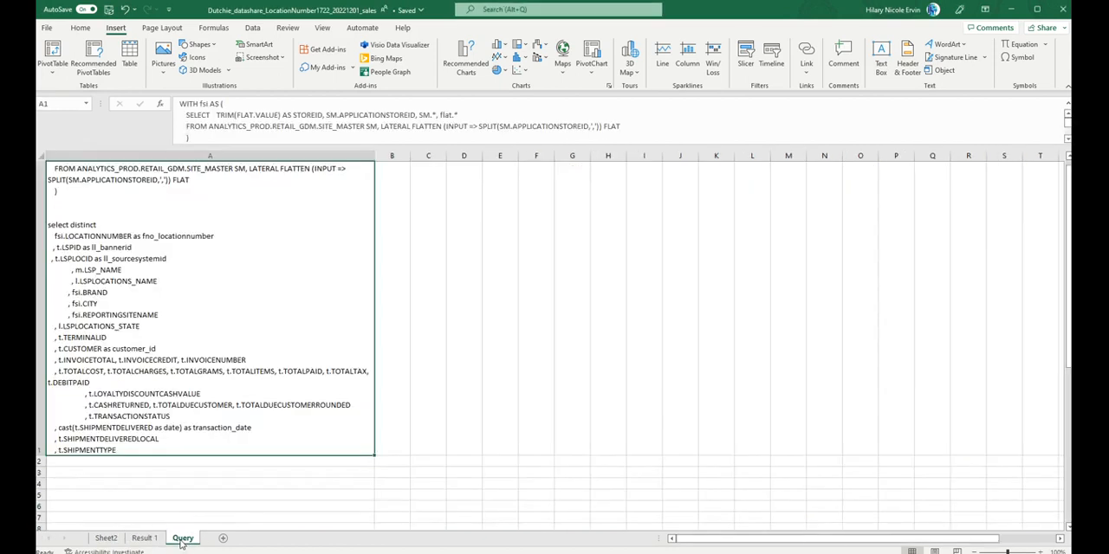
Step: Add the sum of TOTALCOST to the Sheet2 PivotTable's values and format it as dollar currency with two decimals
click(111, 538)
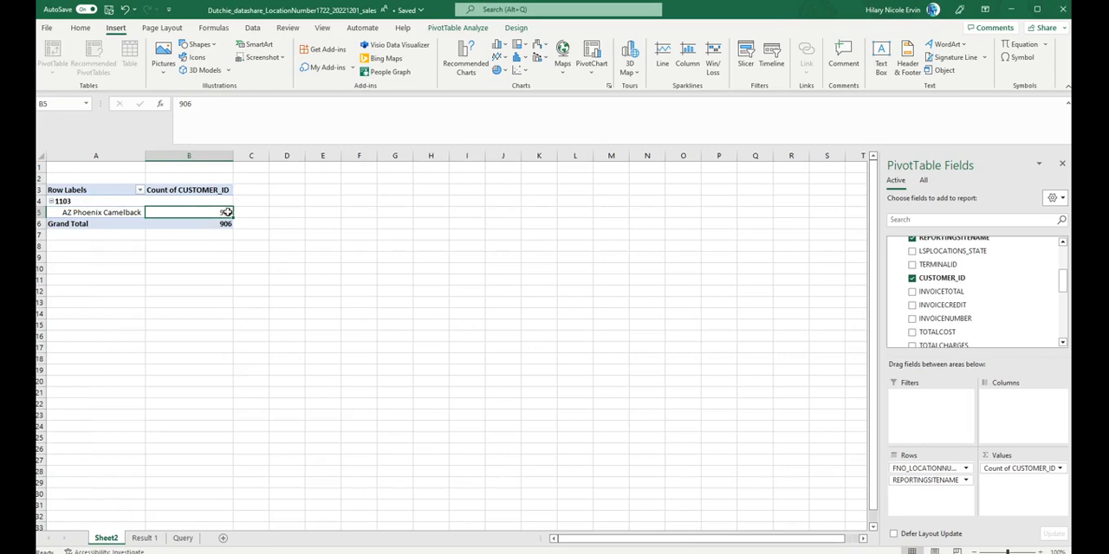
click(912, 333)
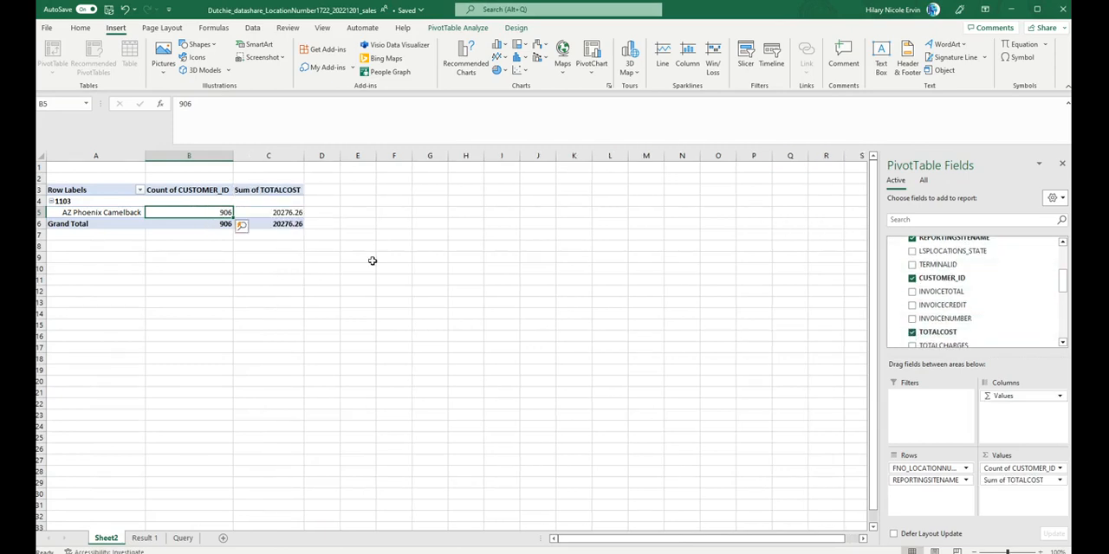
click(1060, 481)
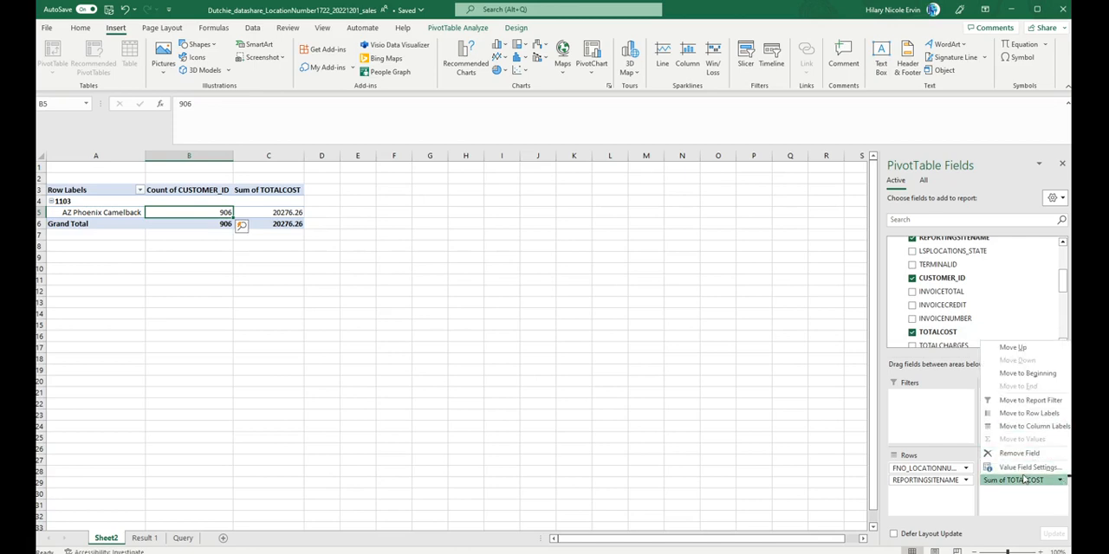
click(1026, 469)
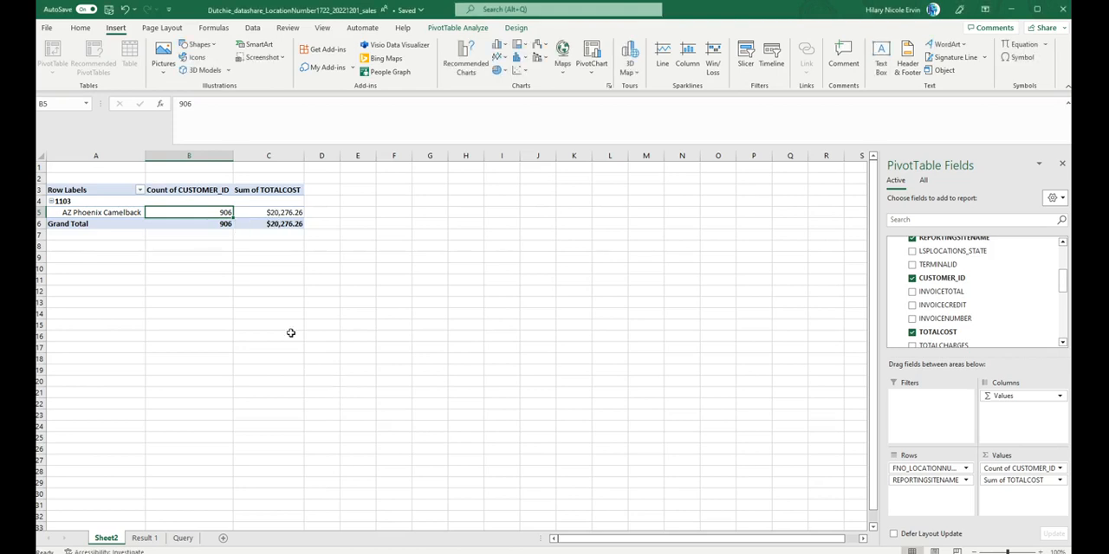
click(246, 292)
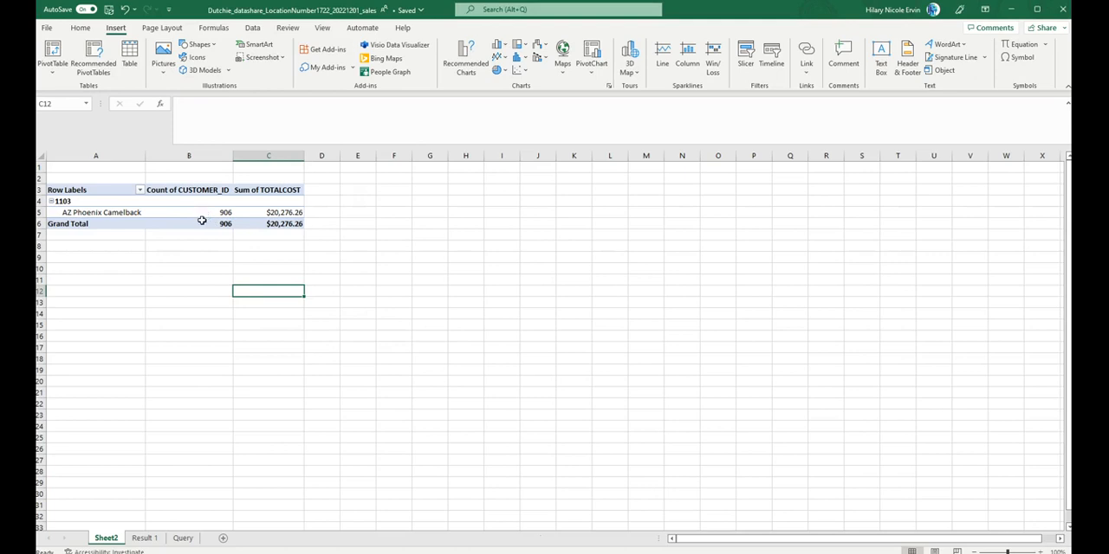
click(99, 213)
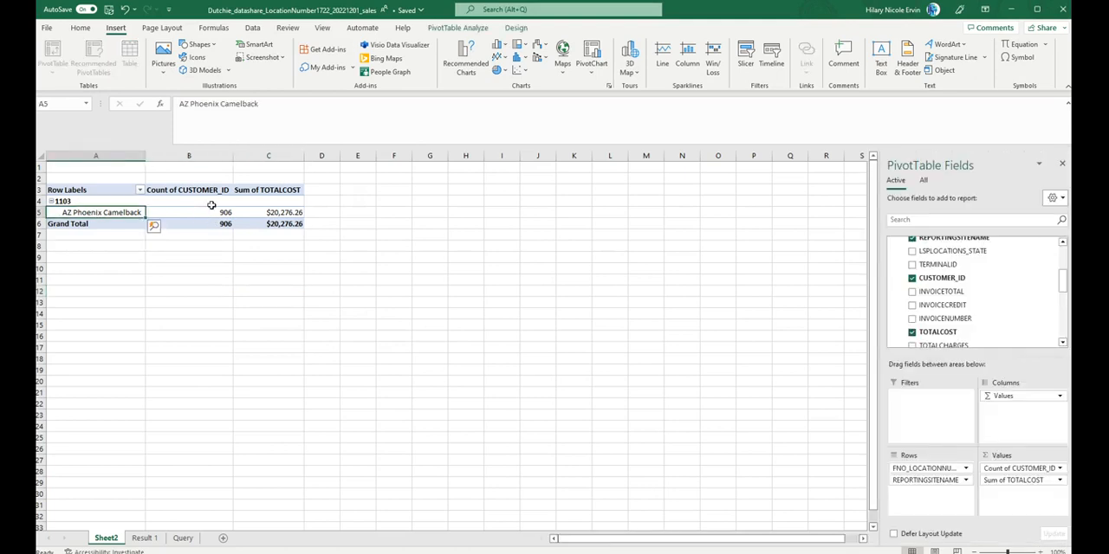
click(260, 211)
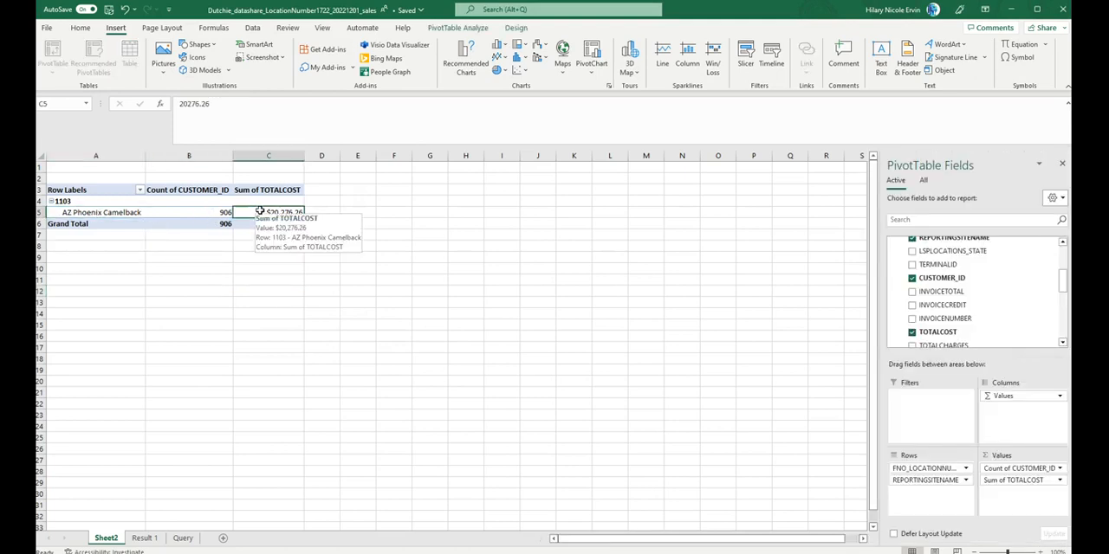
click(242, 281)
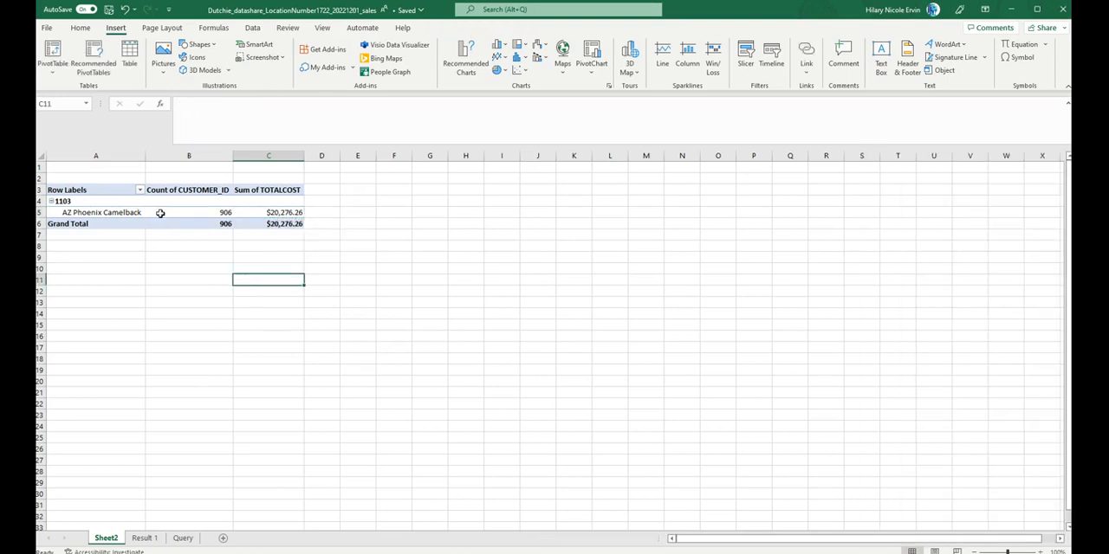
click(269, 214)
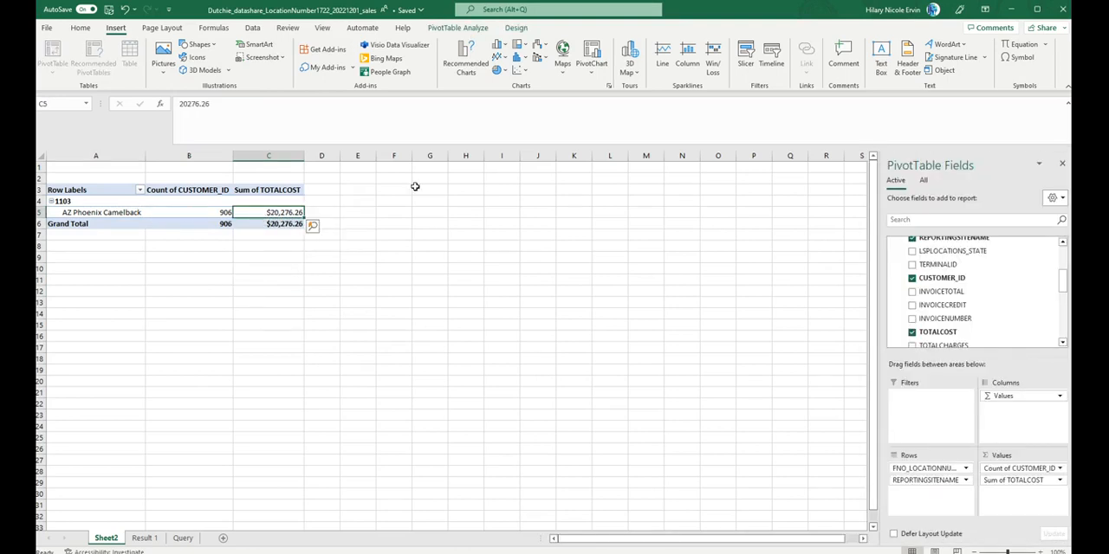
Step: Add the sum of TOTALITEMS to the Sheet2 PivotTable's values and format it with a thousands separator and no decimals
scroll(962, 321, down, 2)
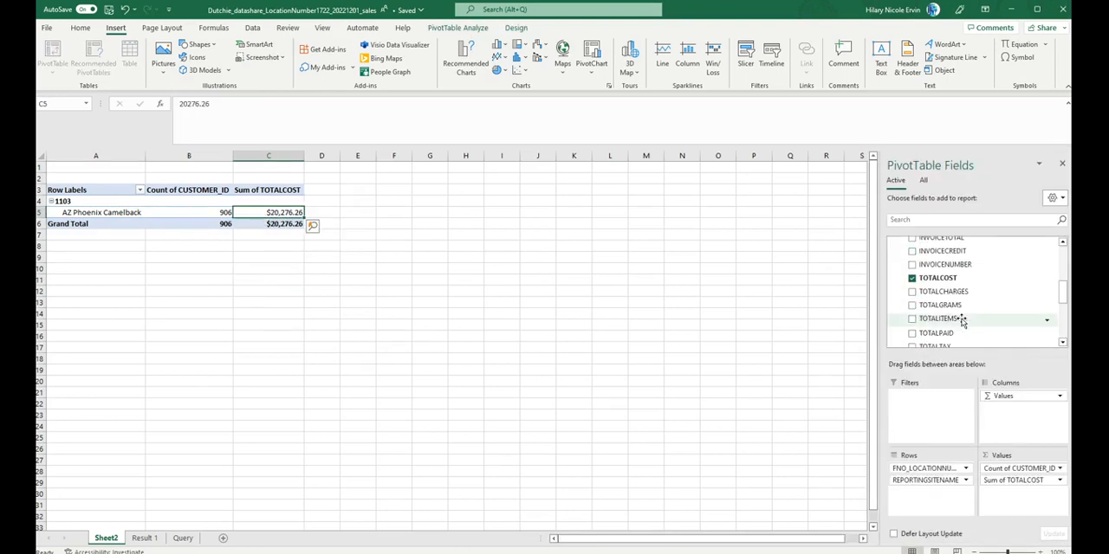
click(912, 292)
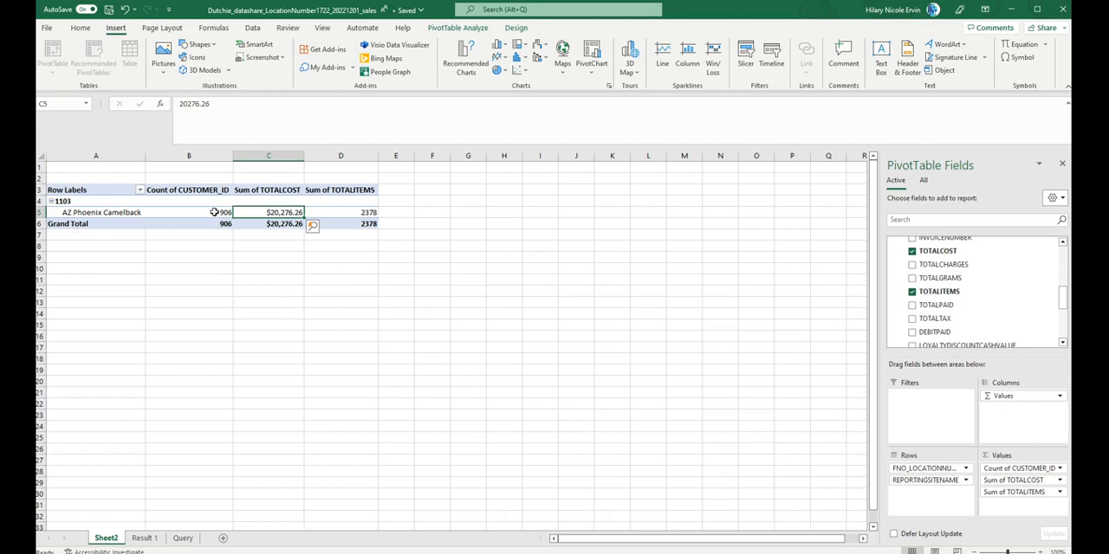
click(213, 212)
key(Right)
key(Right)
key(Right)
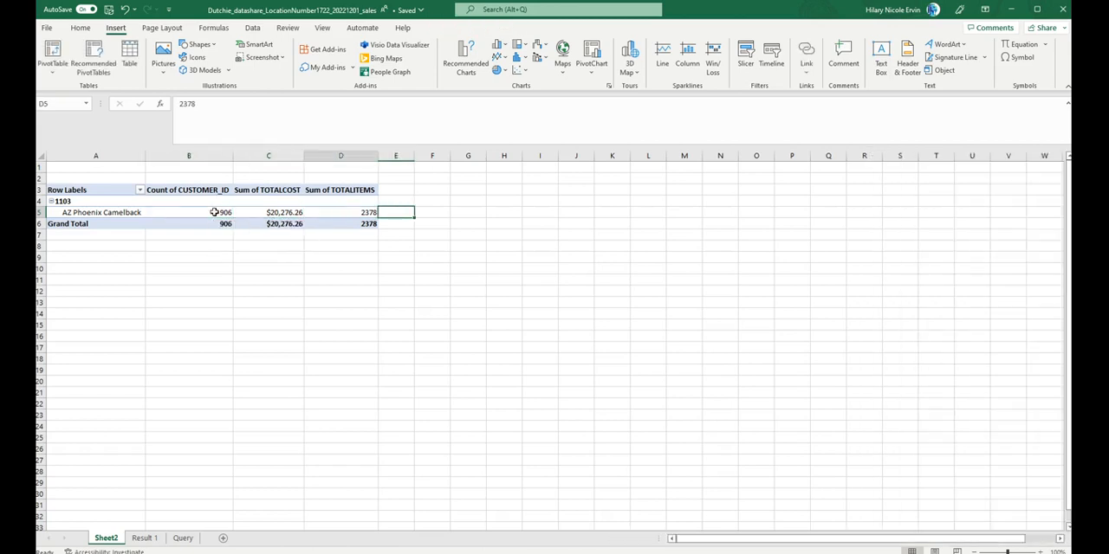
key(Left)
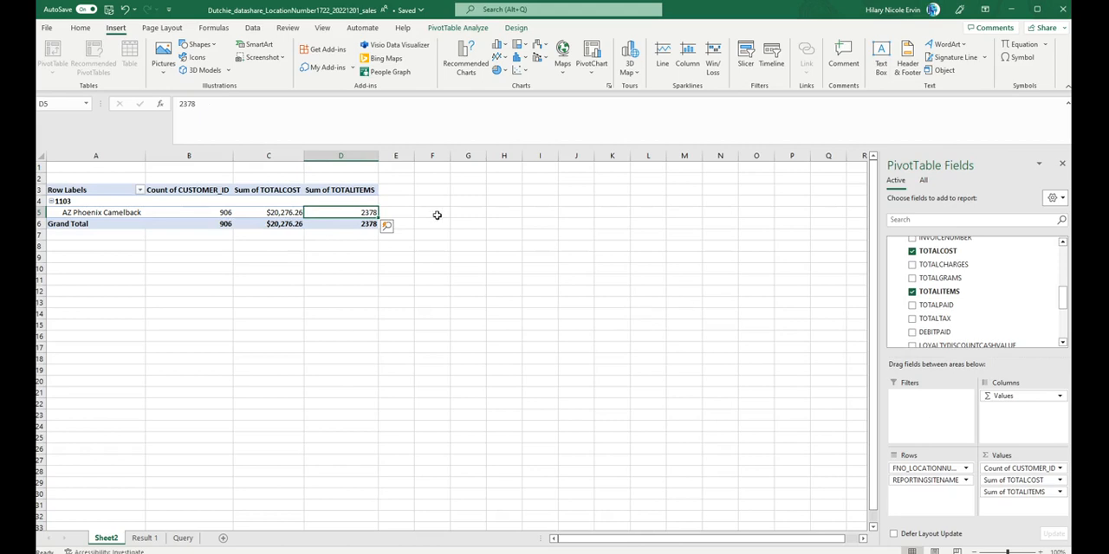
click(1059, 492)
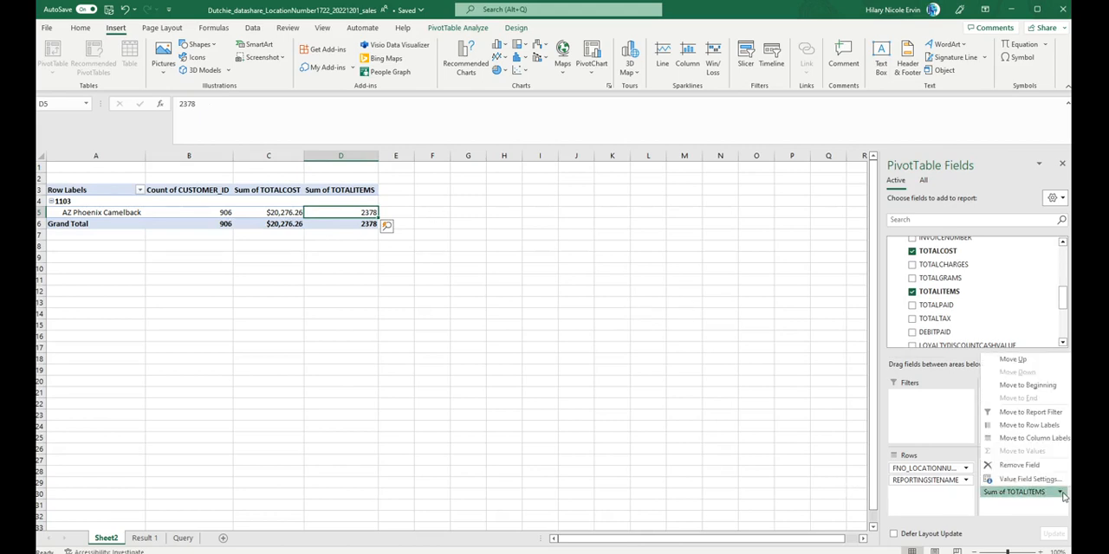
click(1010, 480)
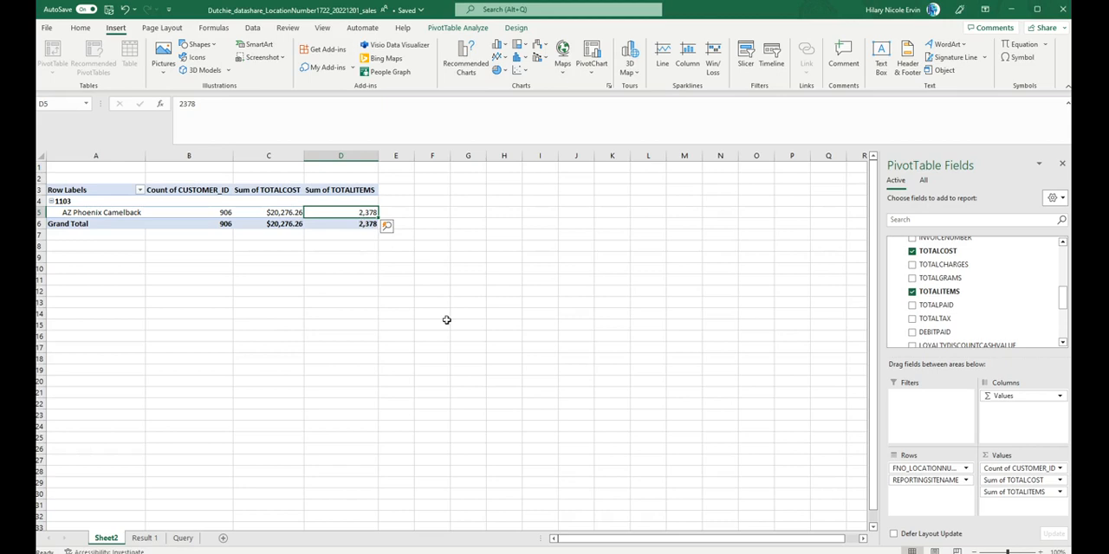
Step: Try adding CASHRETURNED to the Sheet2 PivotTable and remove it again
scroll(983, 296, down, 2)
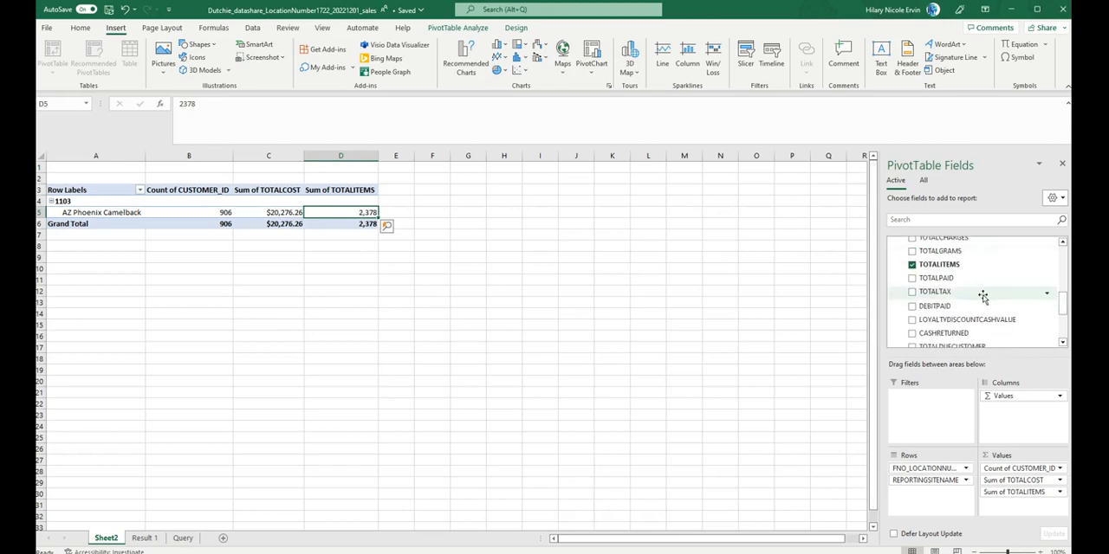
click(911, 306)
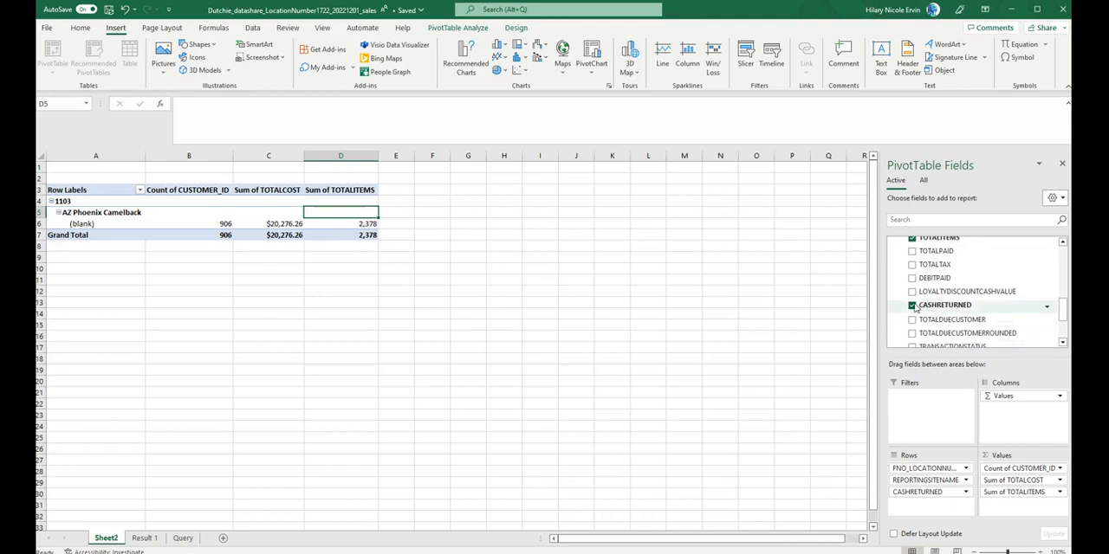
click(912, 306)
Step: Add the sum of INVOICETOTAL to the PivotTable's values and format it as dollar currency with two decimals
scroll(915, 303, down, 1)
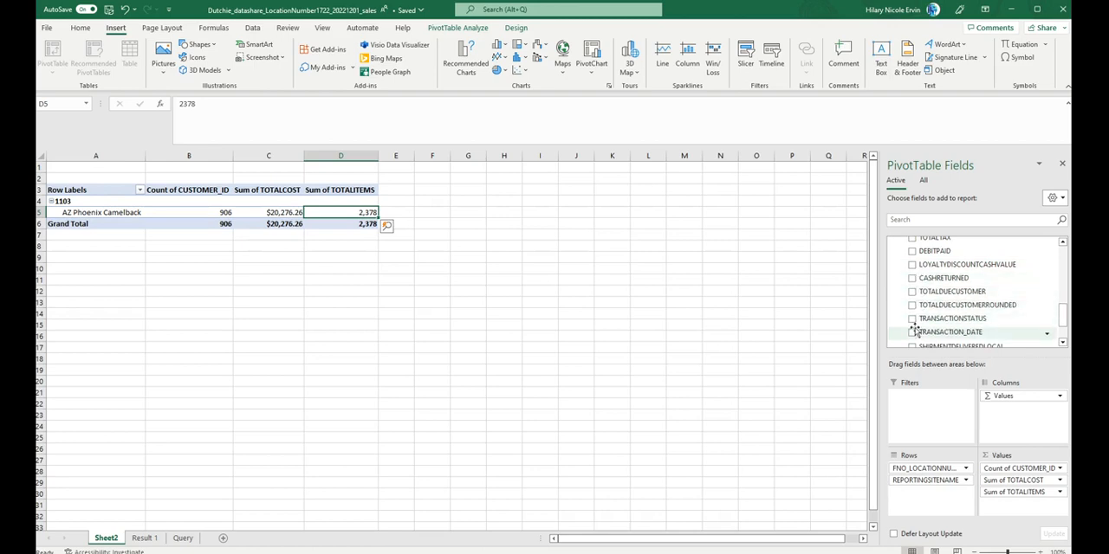
scroll(914, 331, down, 1)
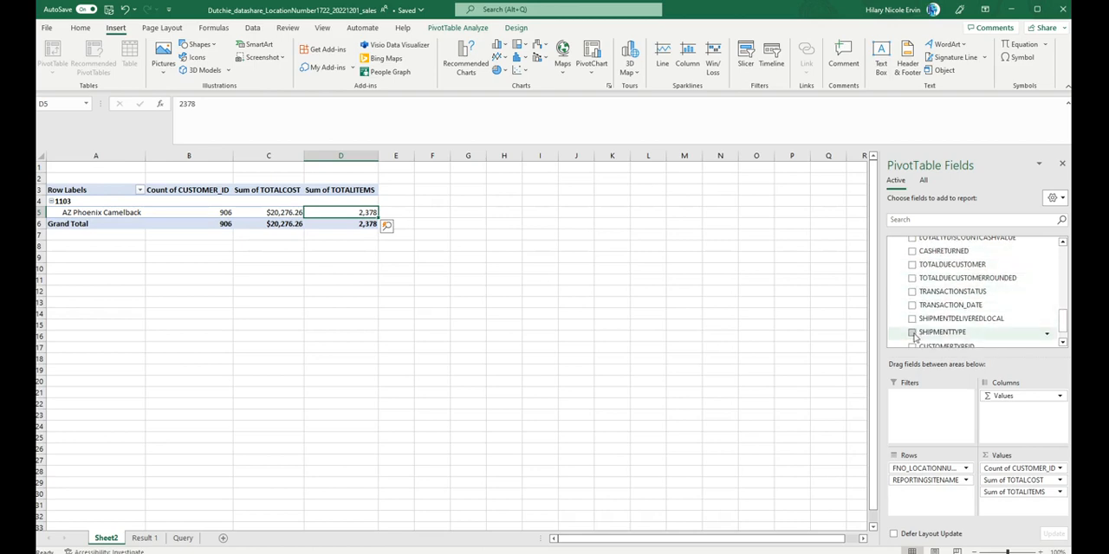
scroll(915, 335, down, 1)
scroll(914, 336, up, 4)
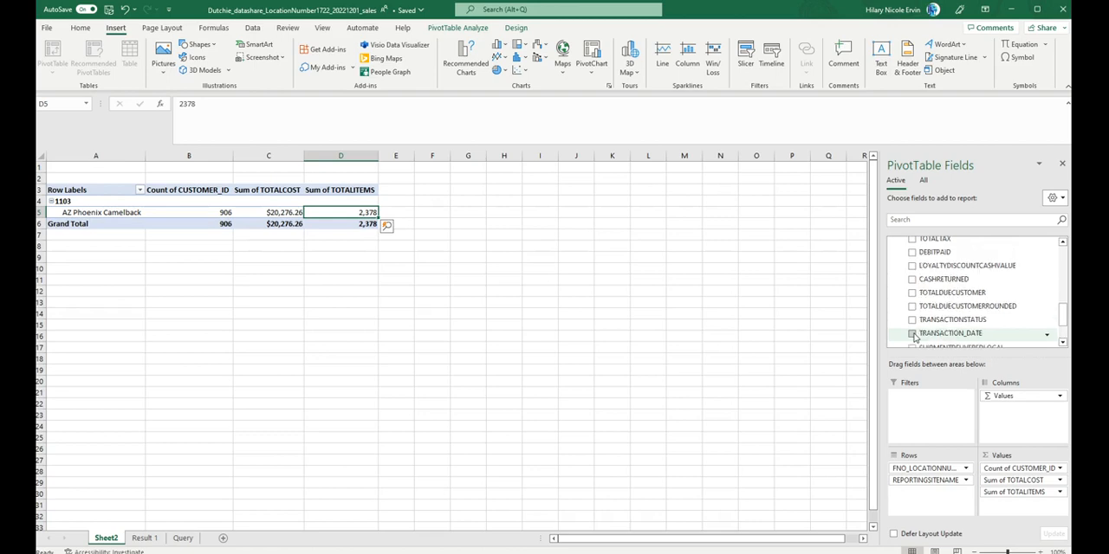
scroll(921, 277, up, 1)
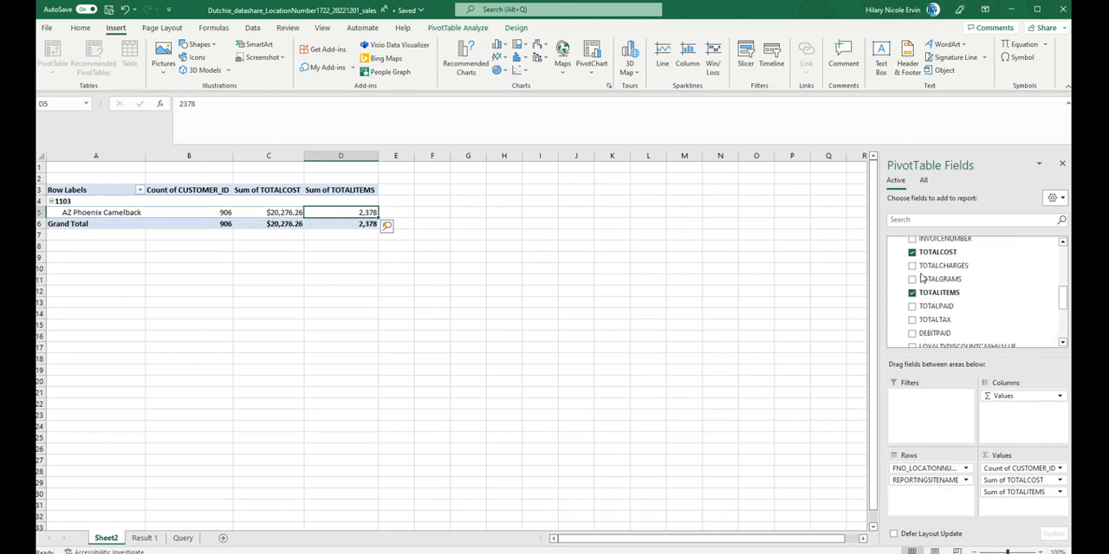
scroll(918, 274, up, 1)
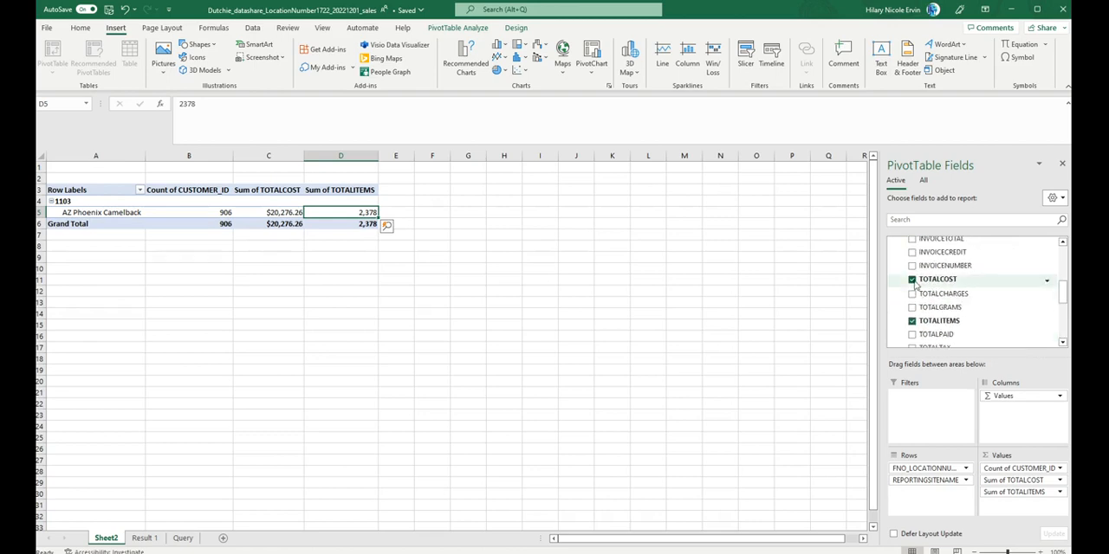
scroll(914, 269, up, 1)
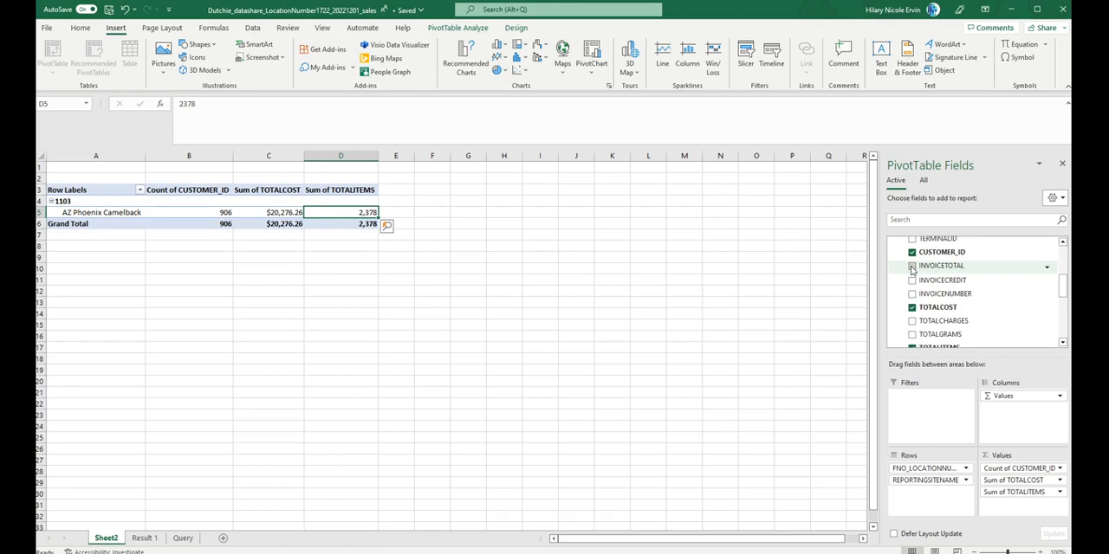
click(912, 265)
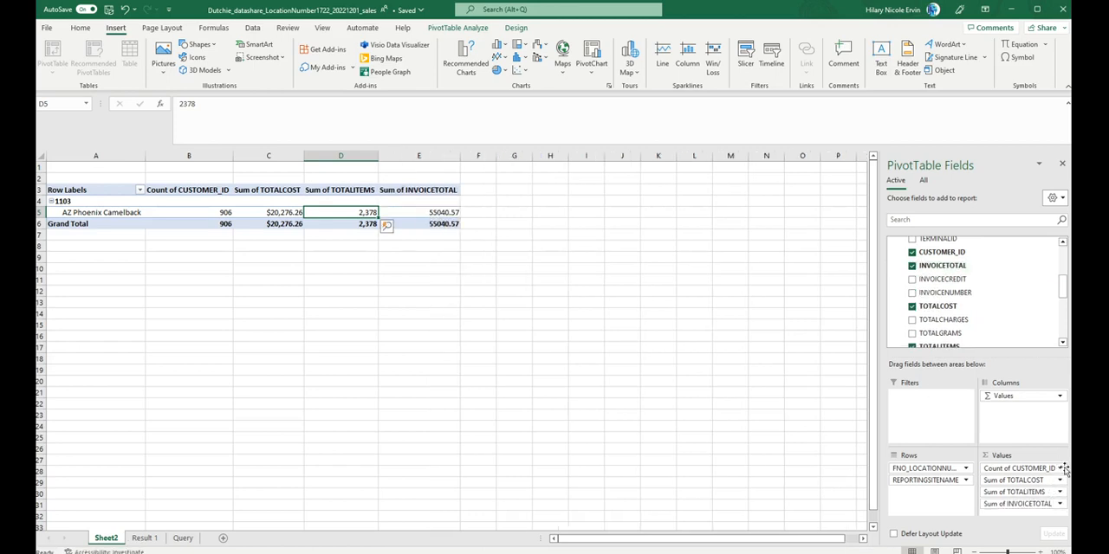
click(1059, 505)
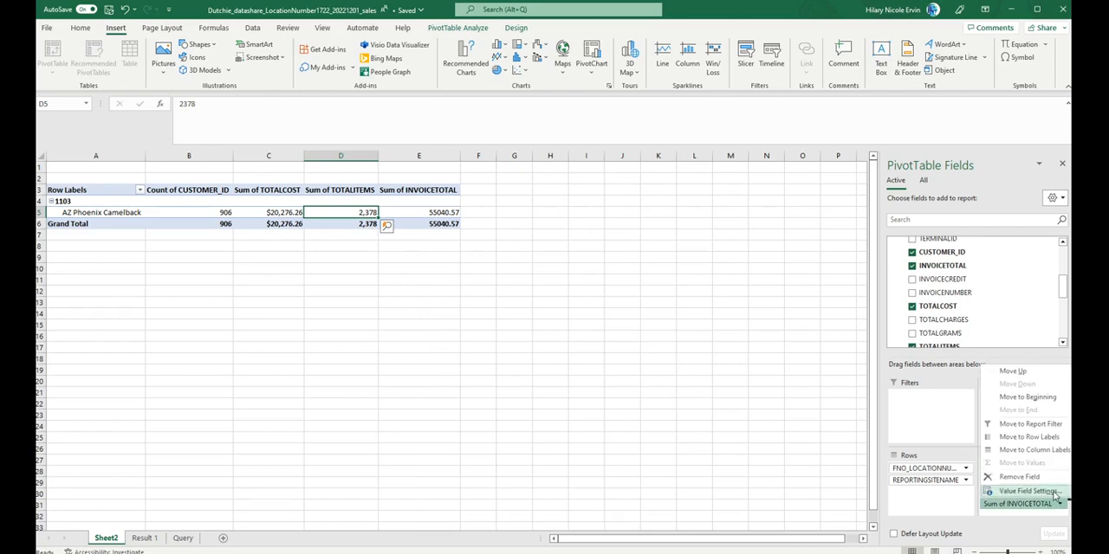
click(1026, 491)
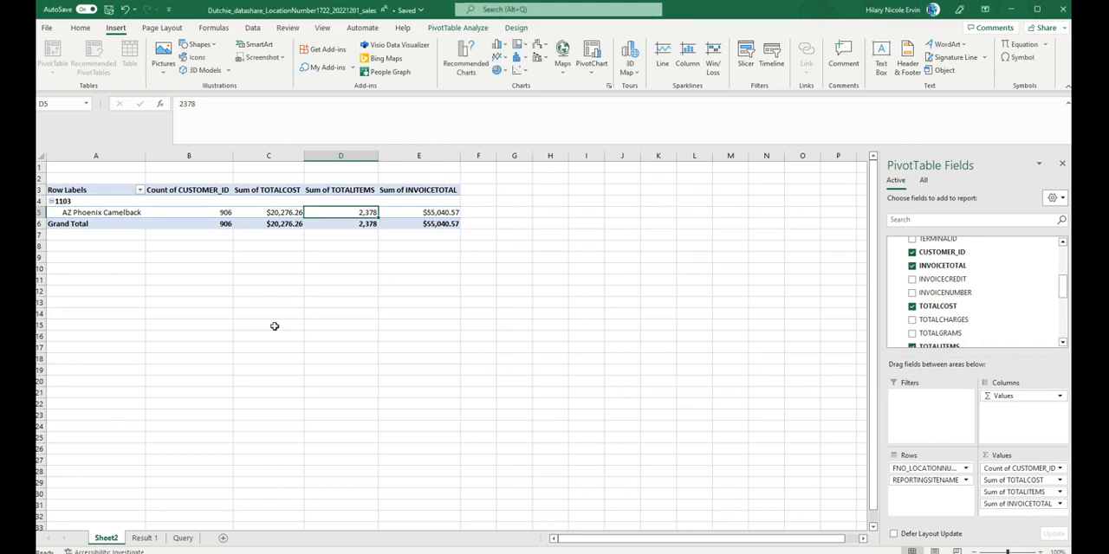
Step: Compare the TOTALCOST and INVOICETOTAL columns and their grand totals in the PivotTable
click(265, 190)
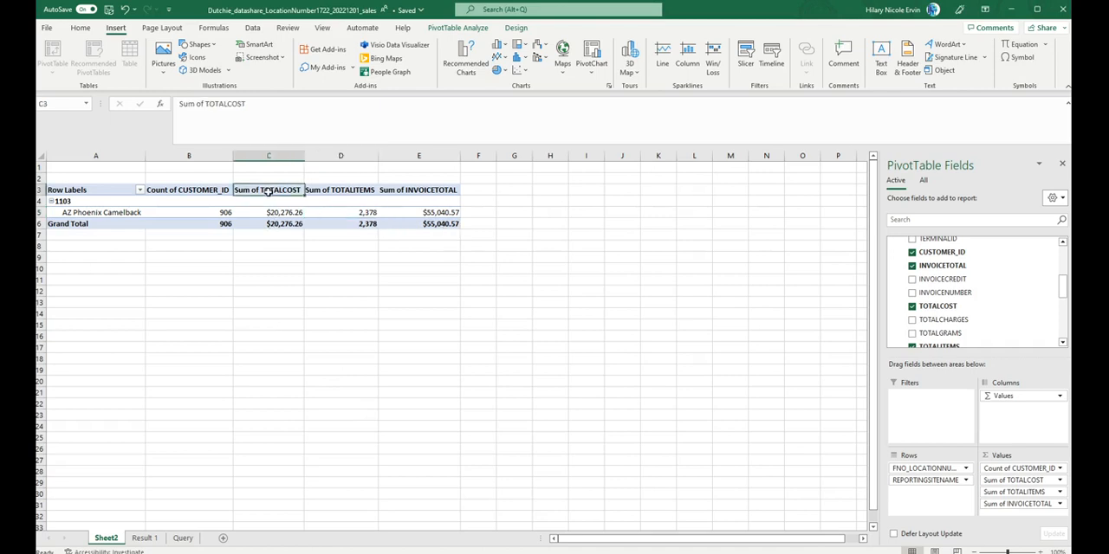
click(423, 193)
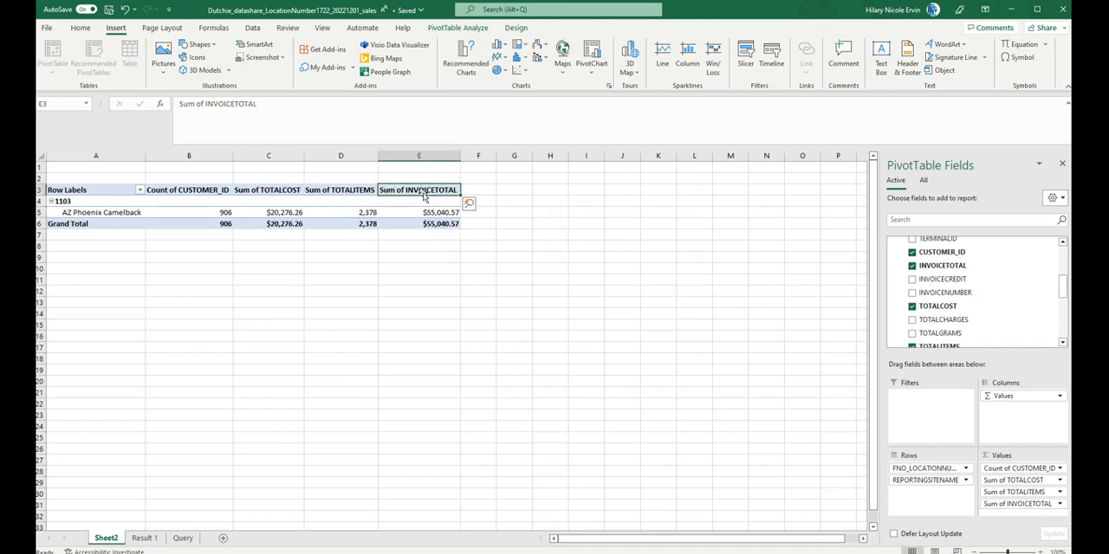
click(284, 228)
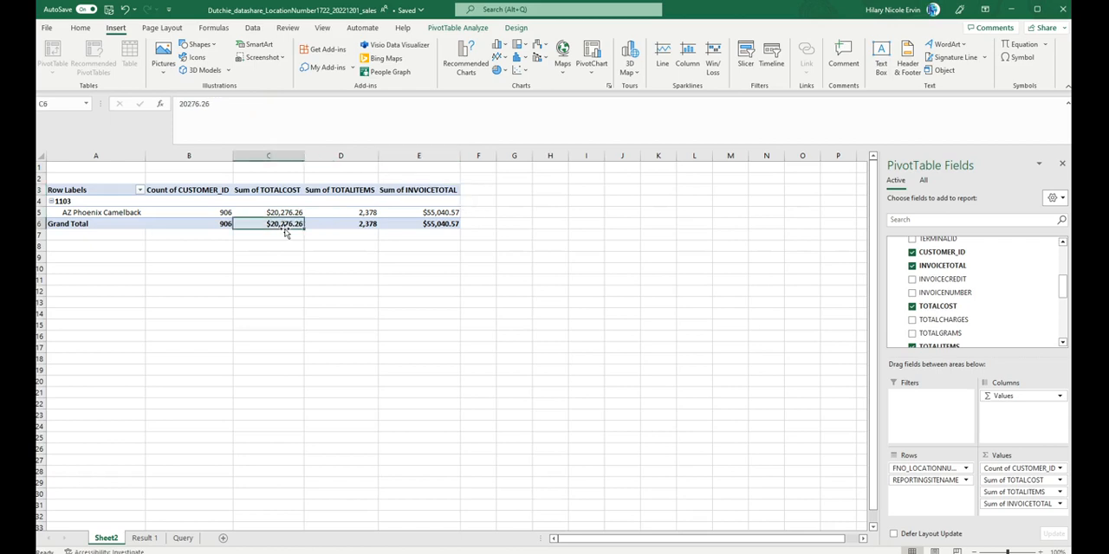
click(447, 225)
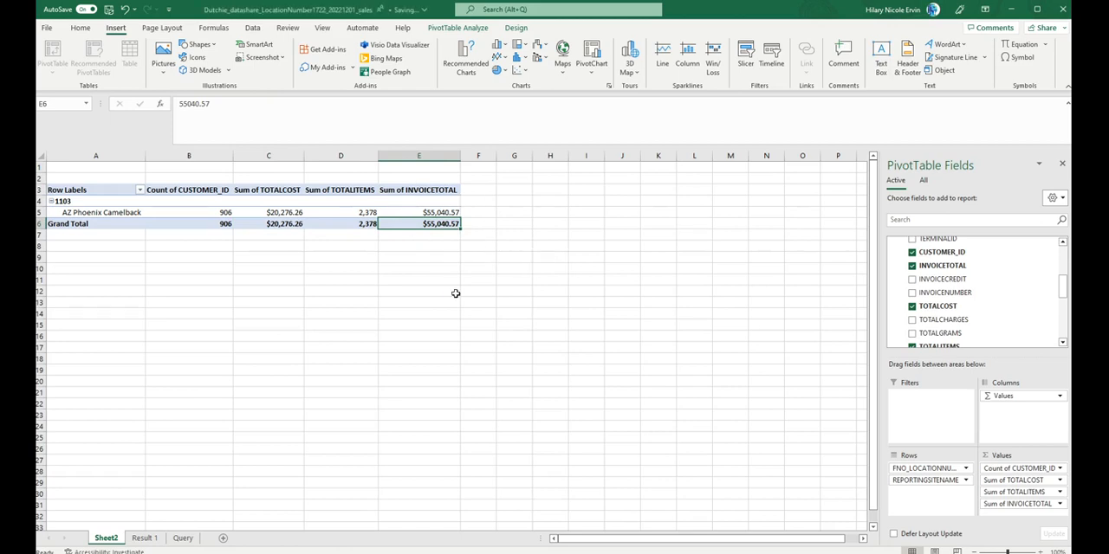
Step: Add the sum of LOYALTYDISCOUNTCASHVALUE to the Sheet2 PivotTable's values
scroll(965, 307, up, 5)
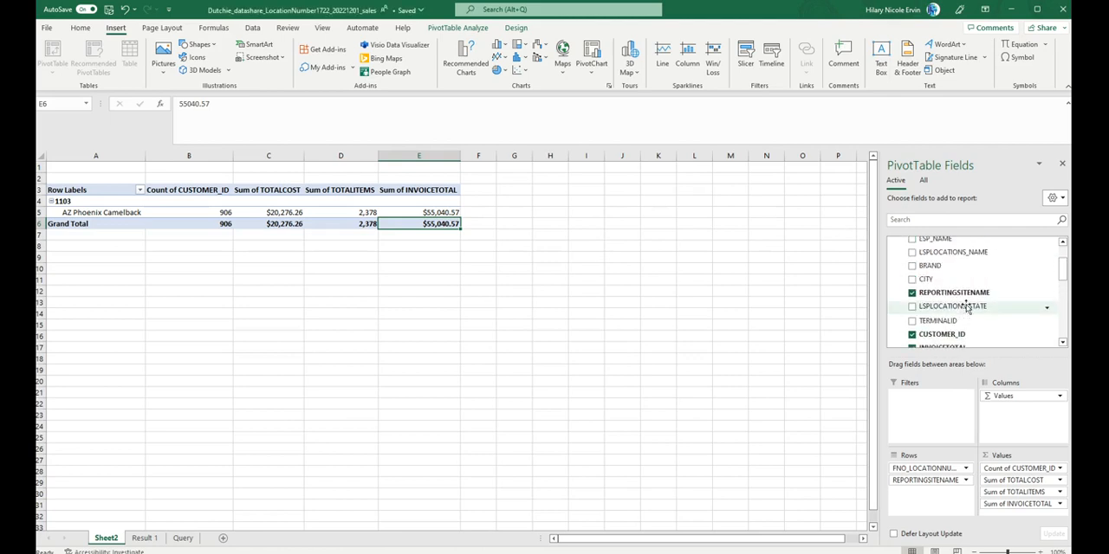
scroll(966, 307, down, 3)
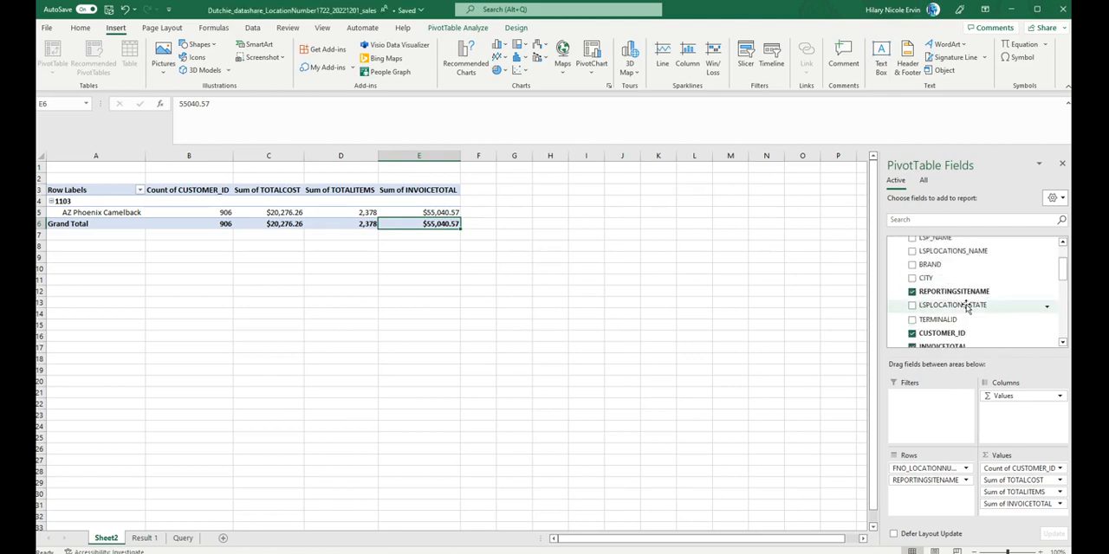
scroll(966, 307, down, 2)
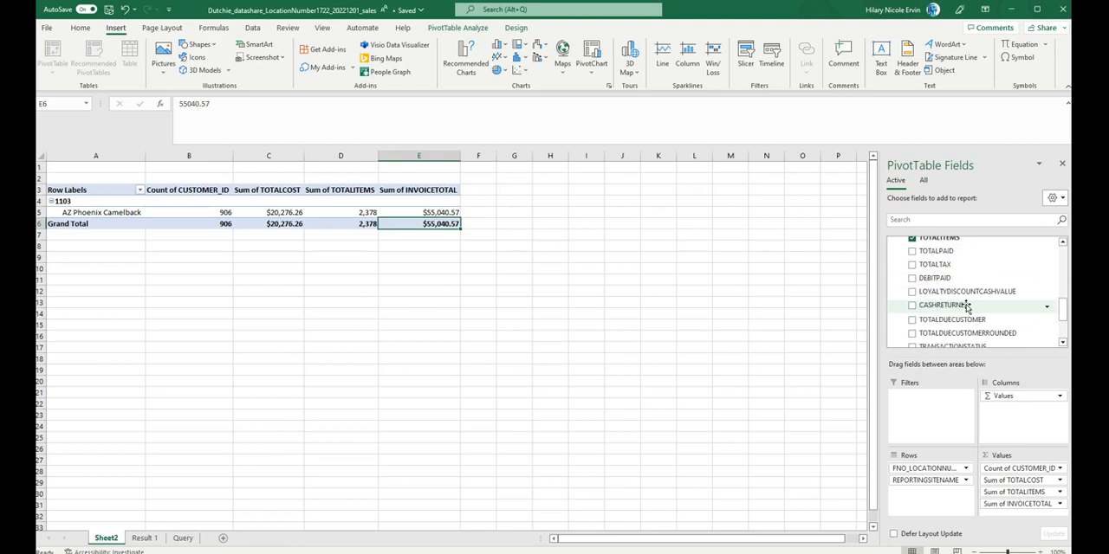
scroll(966, 306, down, 2)
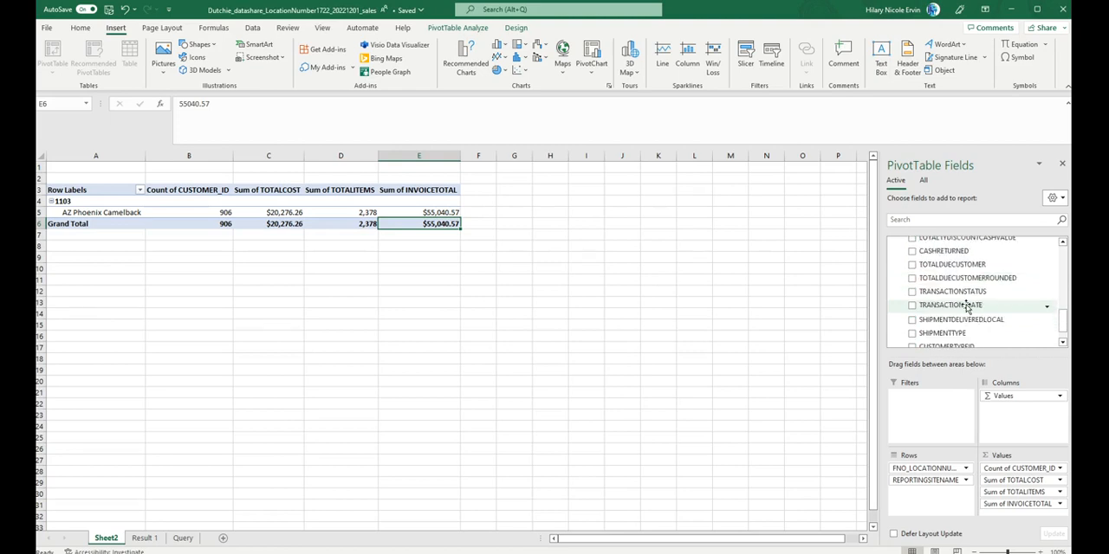
scroll(925, 279, up, 1)
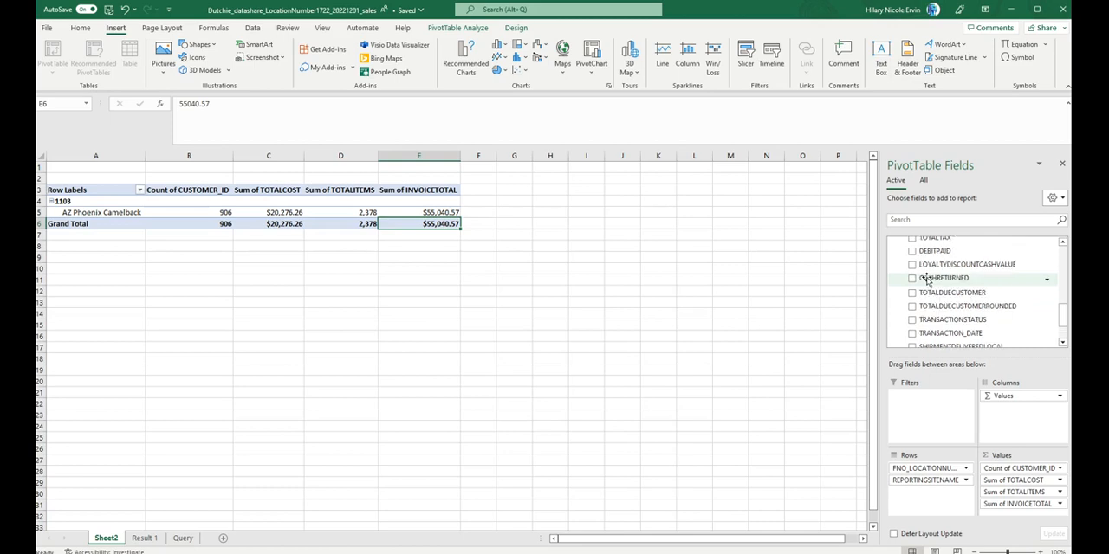
click(912, 264)
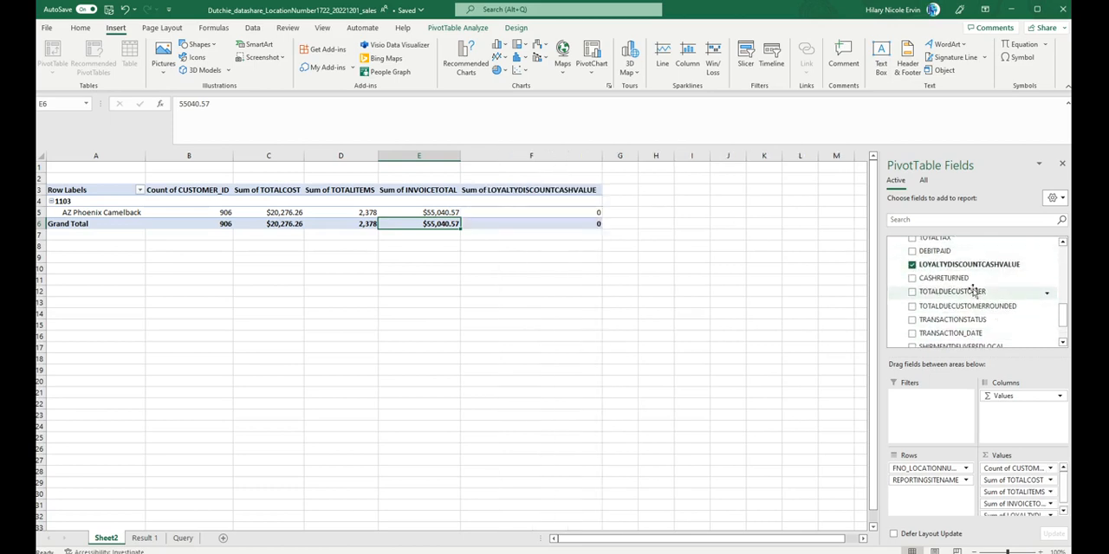
Step: Add the sum of DEBITPAID to the PivotTable's values and format it as dollar currency with two decimals
click(911, 250)
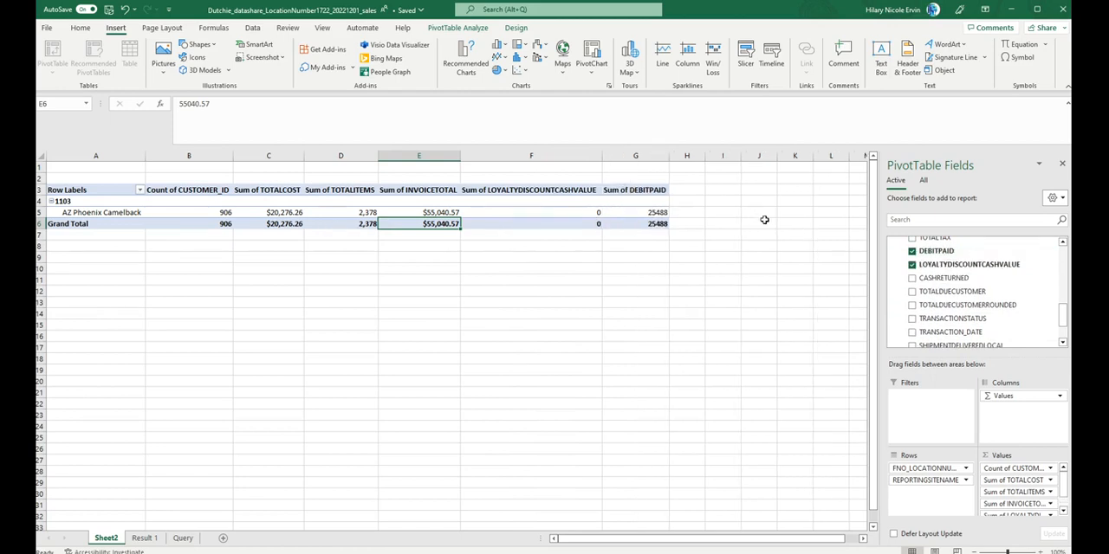
scroll(1038, 498, down, 1)
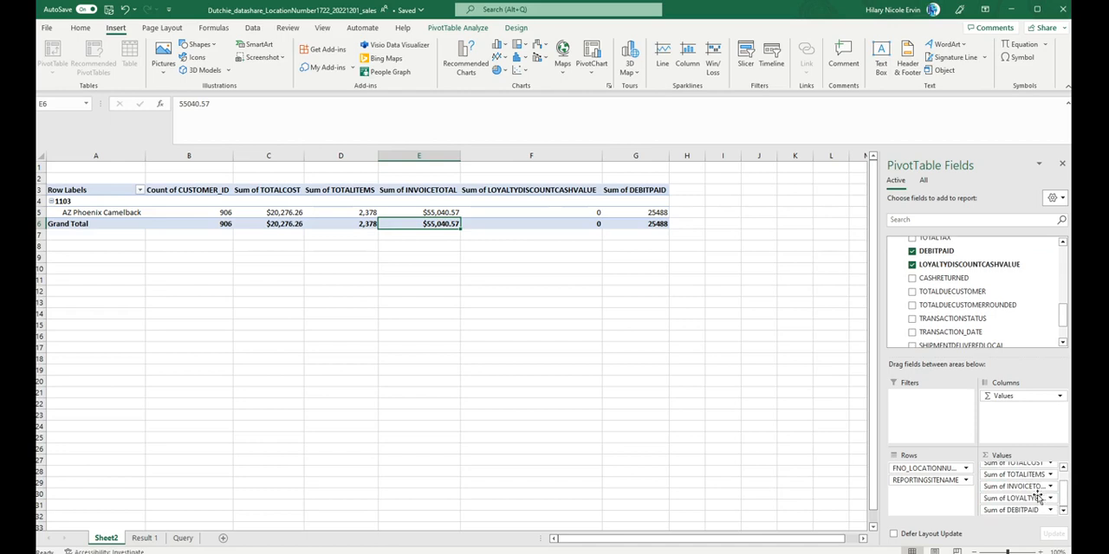
click(1050, 510)
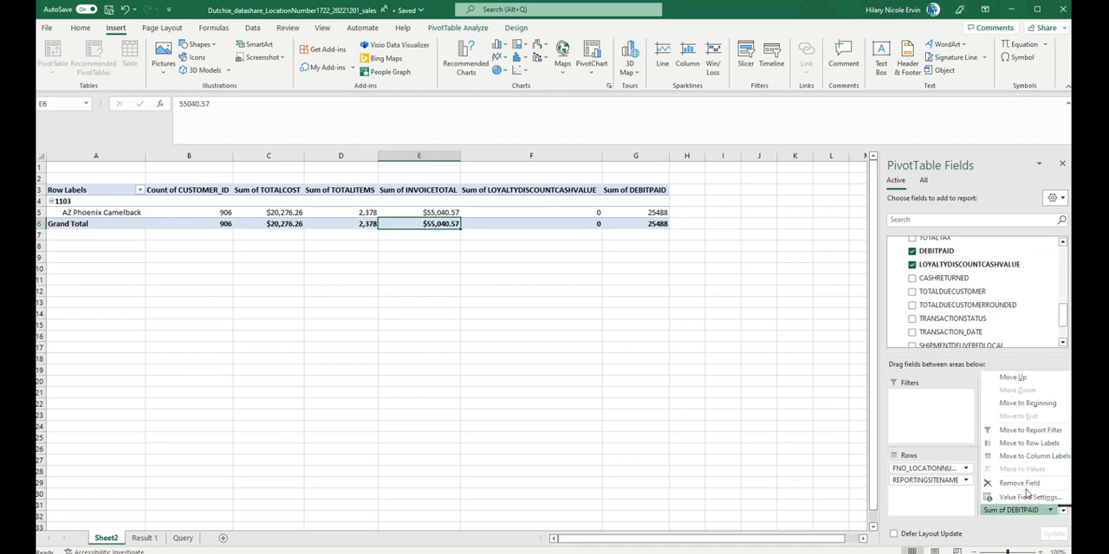
click(1026, 498)
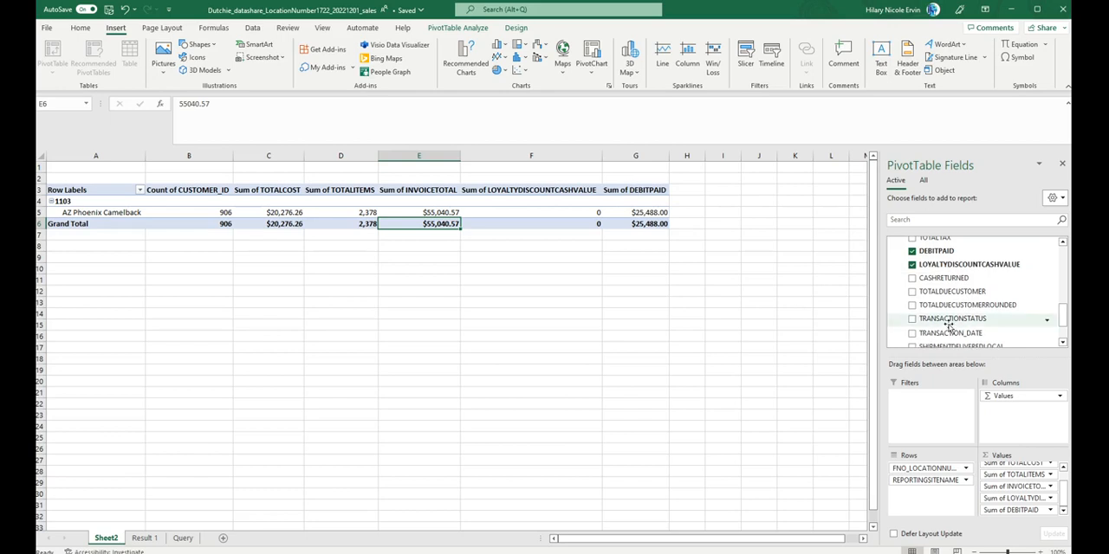
Step: Add the sum of TOTALPAID to the Sheet2 PivotTable's values
scroll(949, 324, down, 1)
scroll(948, 325, down, 1)
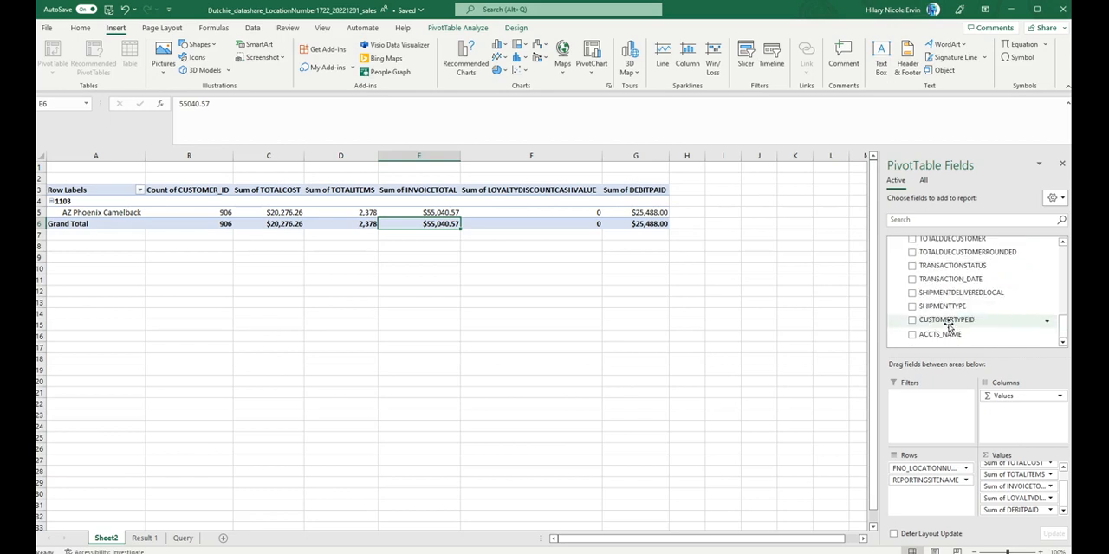
scroll(949, 324, up, 1)
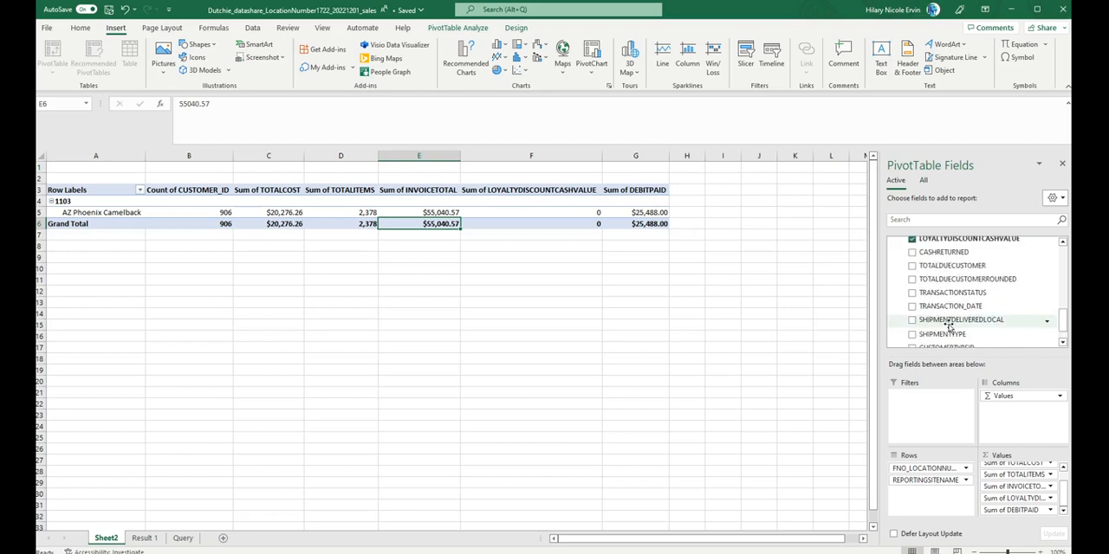
scroll(948, 324, up, 3)
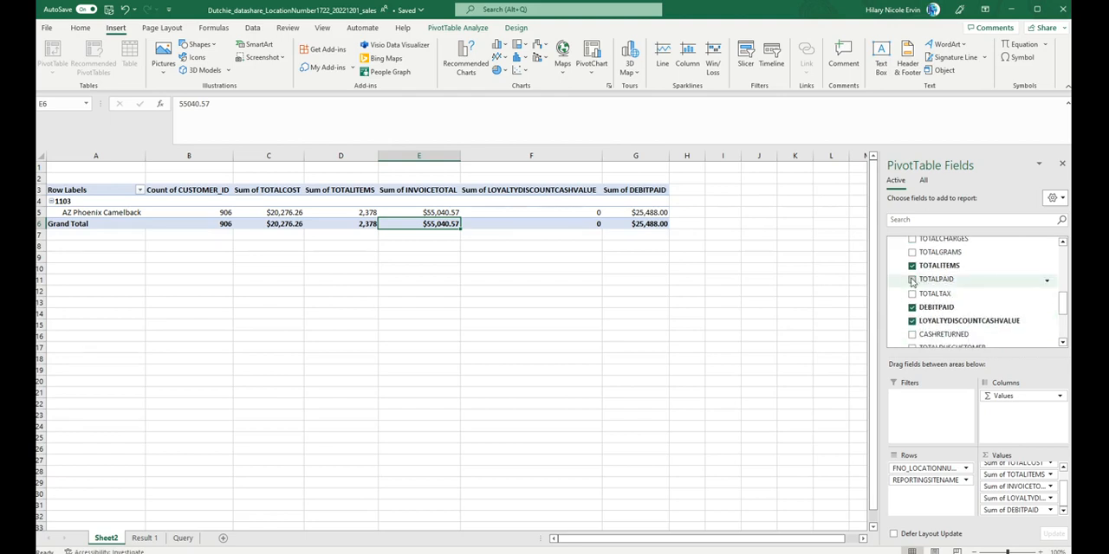
click(911, 280)
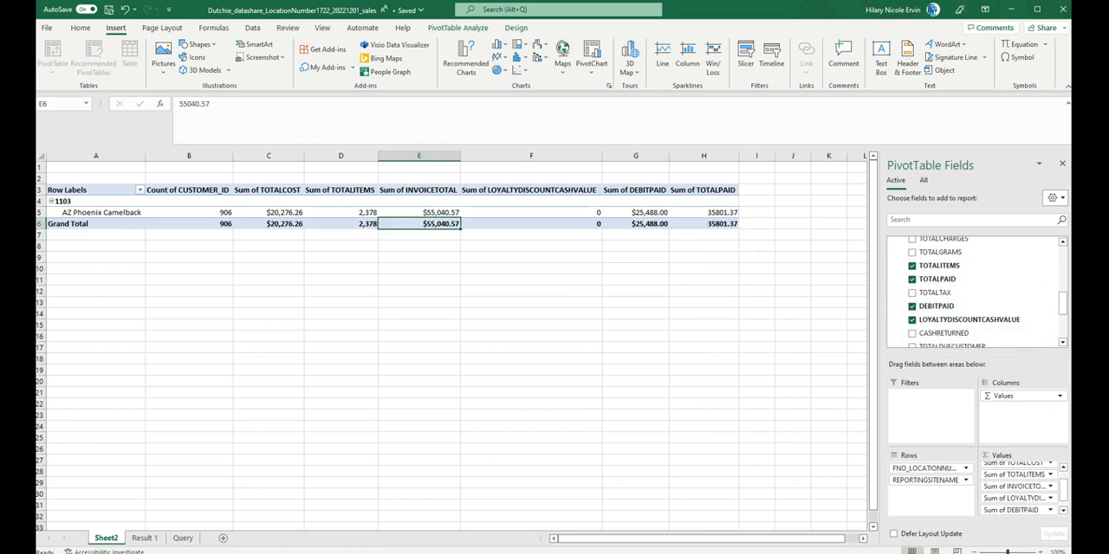
Step: Format the Sum of TOTALPAID value field as dollar currency with two decimals
click(1063, 510)
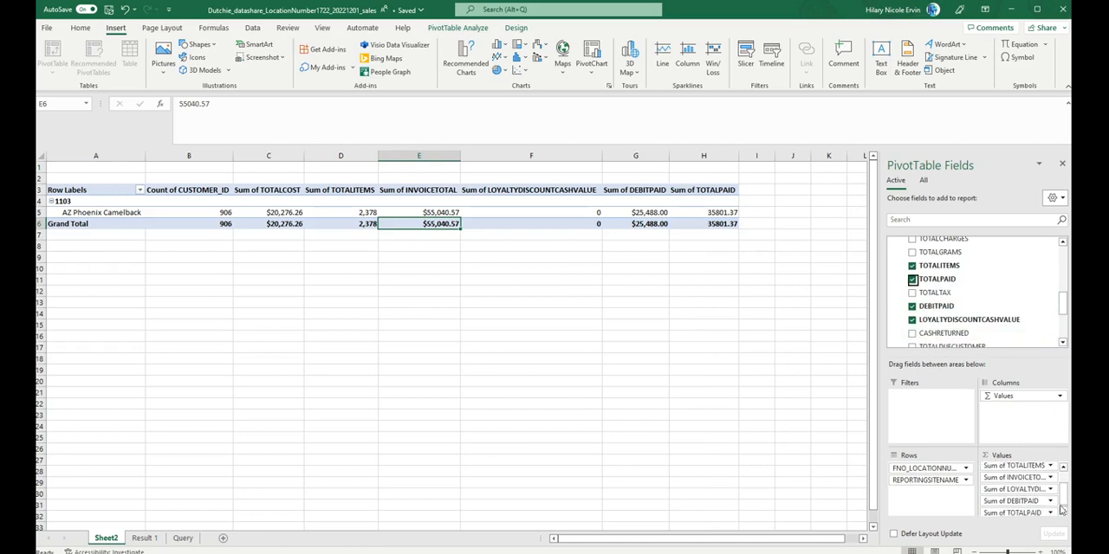
click(703, 224)
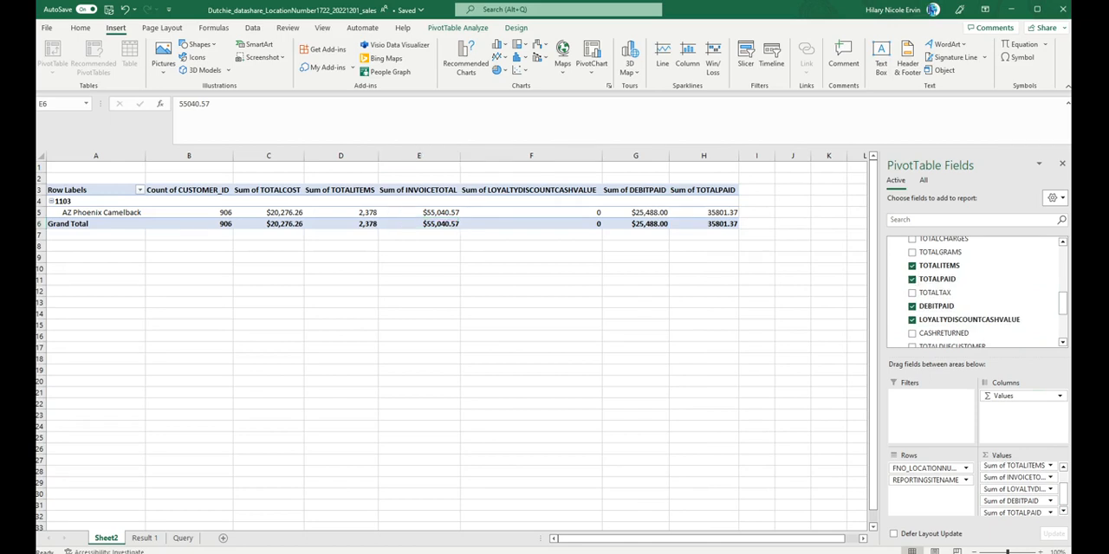
click(1051, 516)
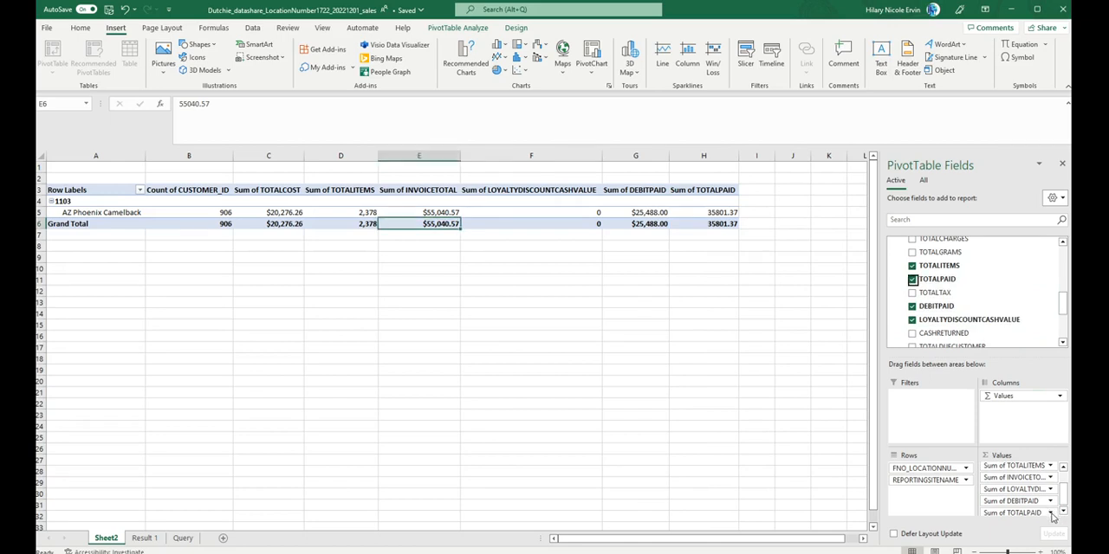
click(1052, 515)
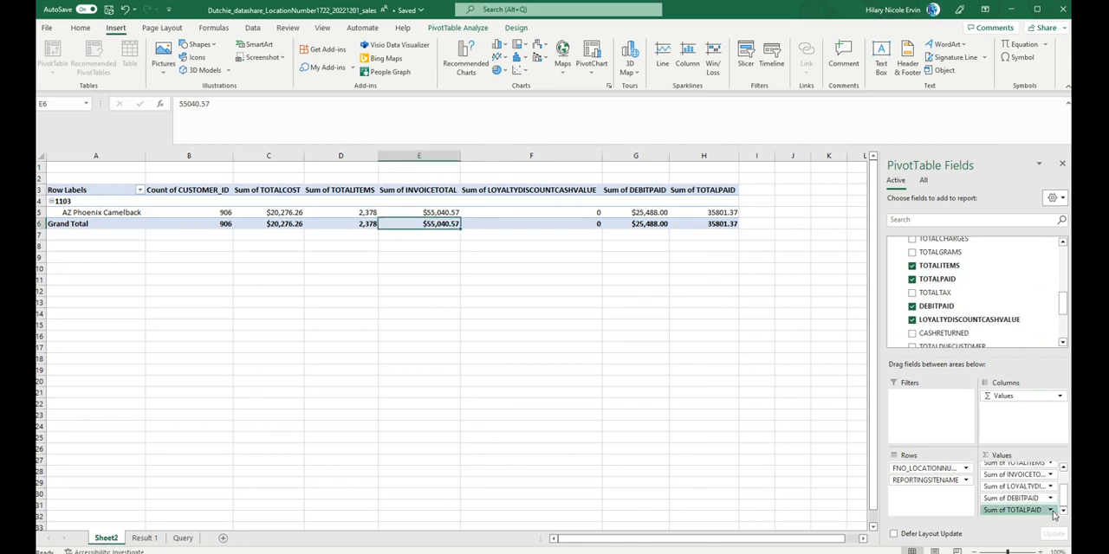
click(1053, 514)
click(1027, 504)
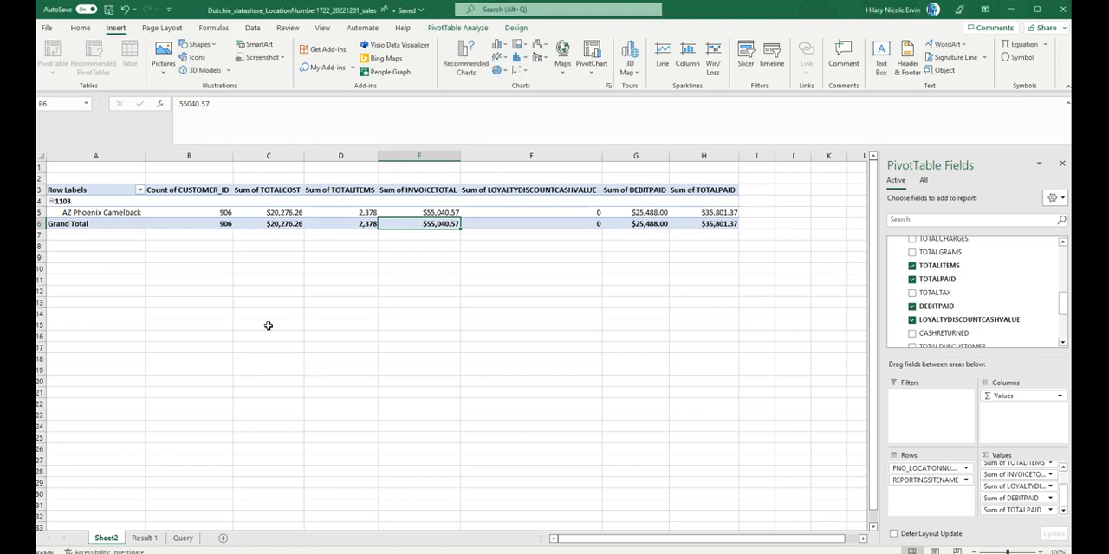
Step: Enter a formula in G10 that adds the PivotTable's DEBITPAID and TOTALPAID grand totals
click(655, 268)
text(=)
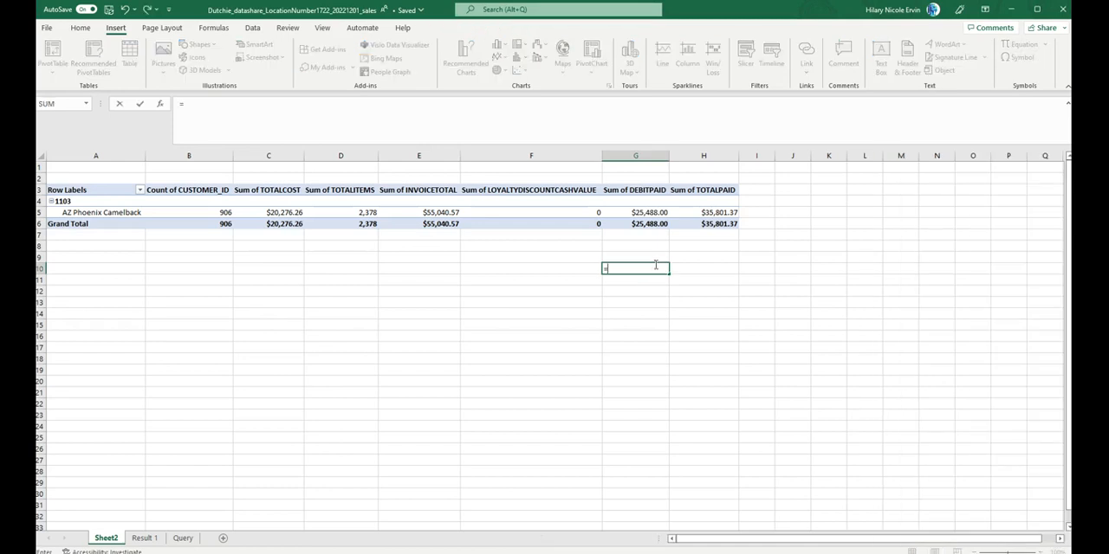
click(656, 224)
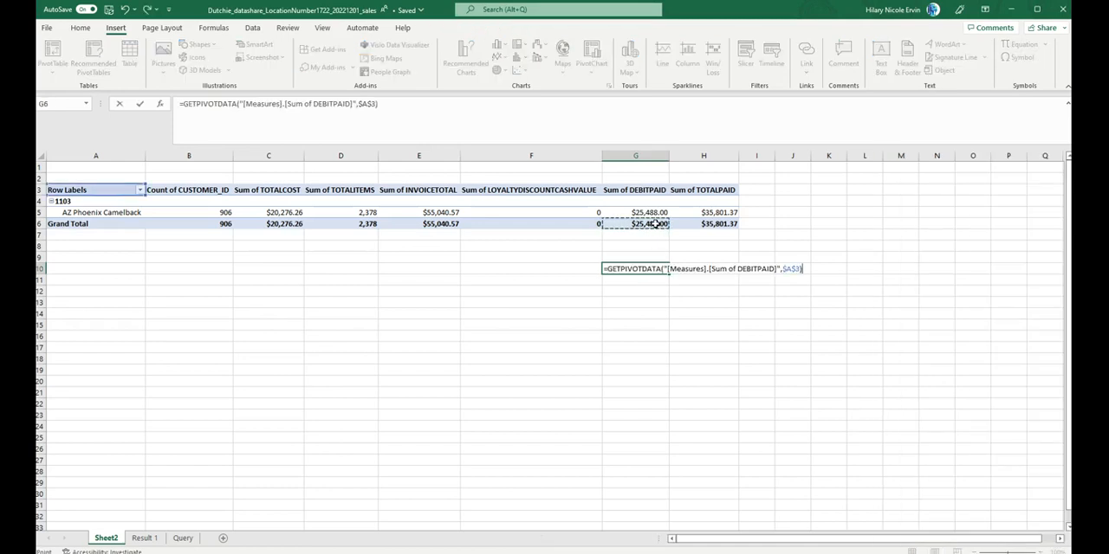
text(+)
click(706, 222)
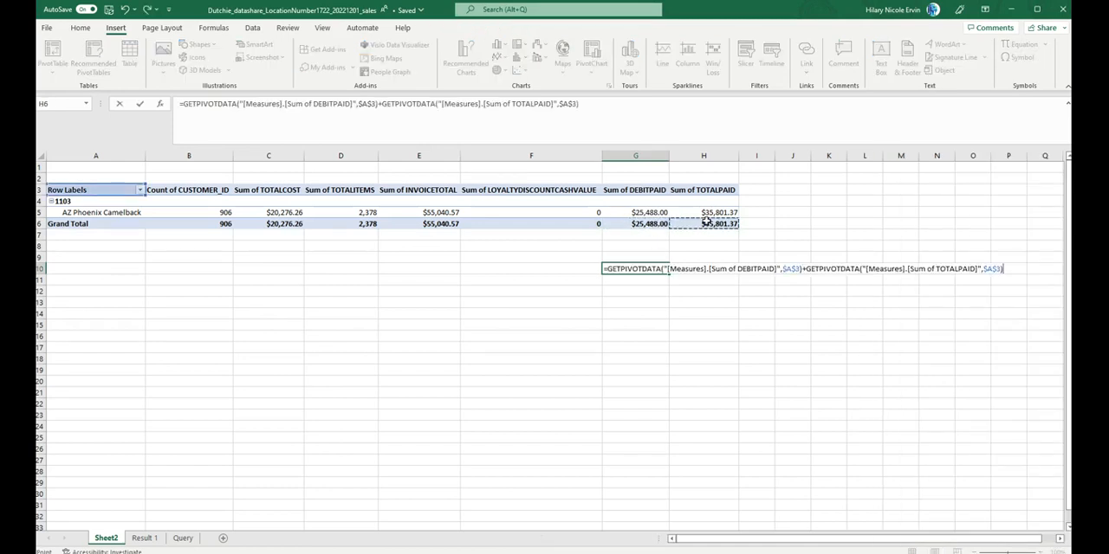
text())
key(Return)
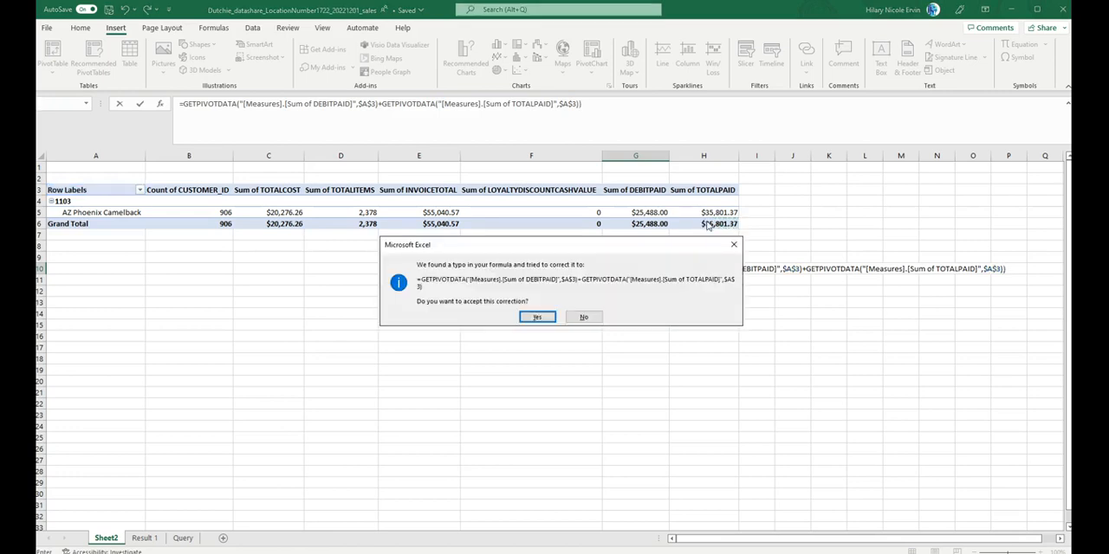
key(Return)
key(Up)
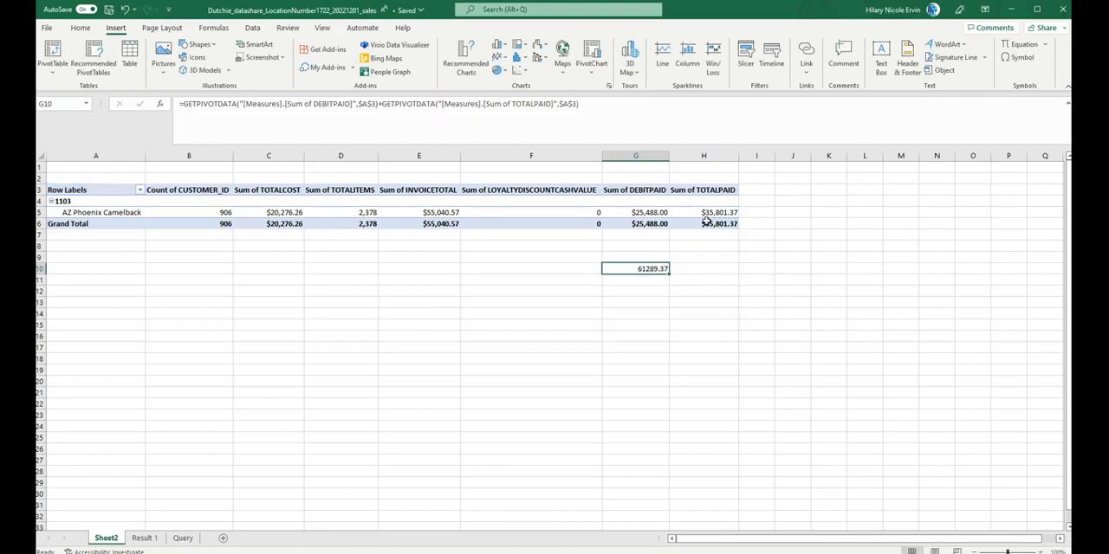
Step: Compare the combined payments in G10 with the grand totals for INVOICETOTAL and TOTALPAID
key(Left)
key(Left)
key(Up)
key(Up)
key(Up)
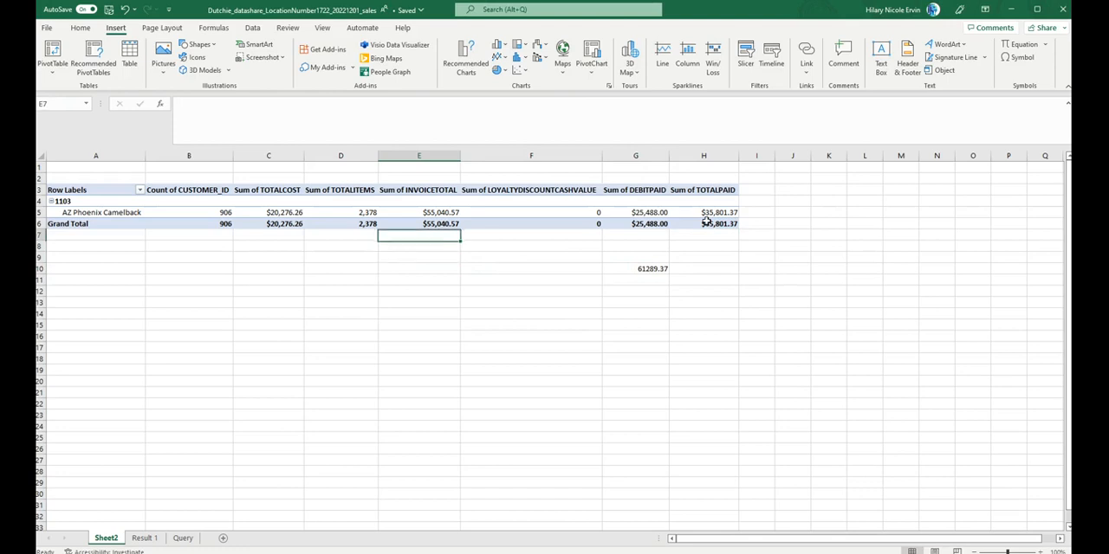
key(Up)
key(Down)
key(Right)
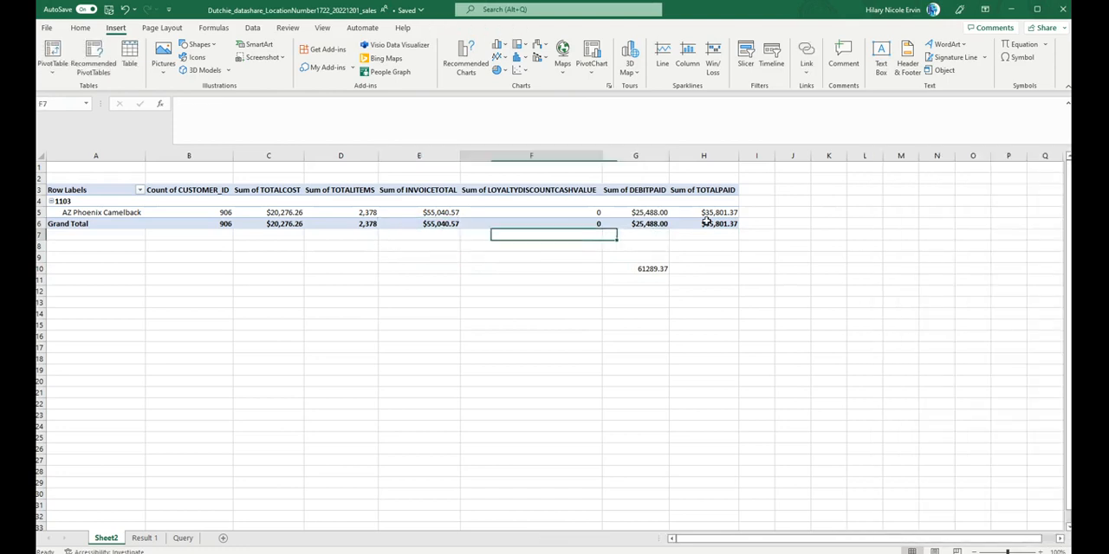
key(Left)
key(Up)
key(Left)
key(Left)
key(Right)
key(Right)
key(Right)
key(Right)
key(Right)
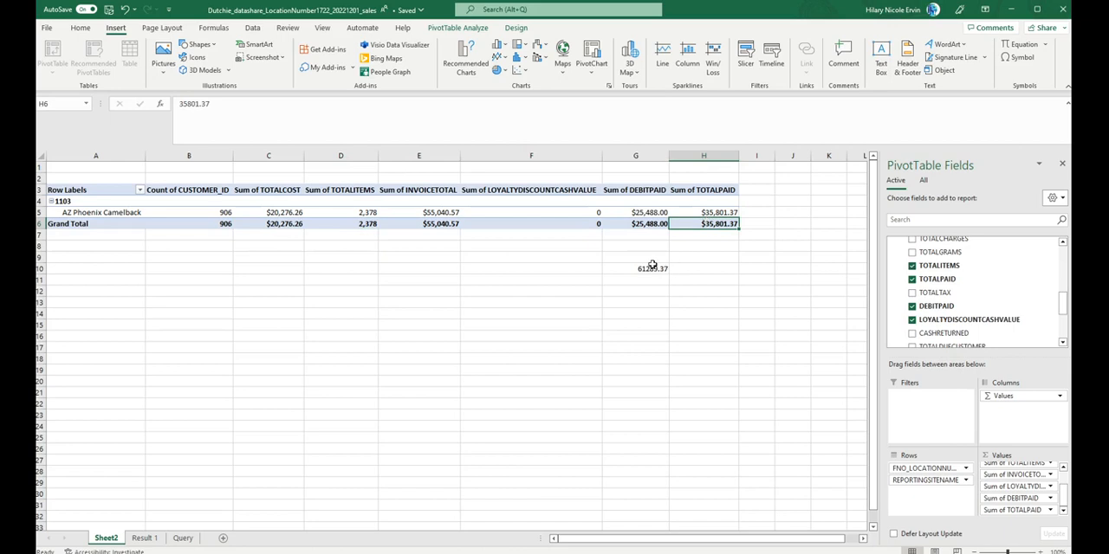
click(418, 223)
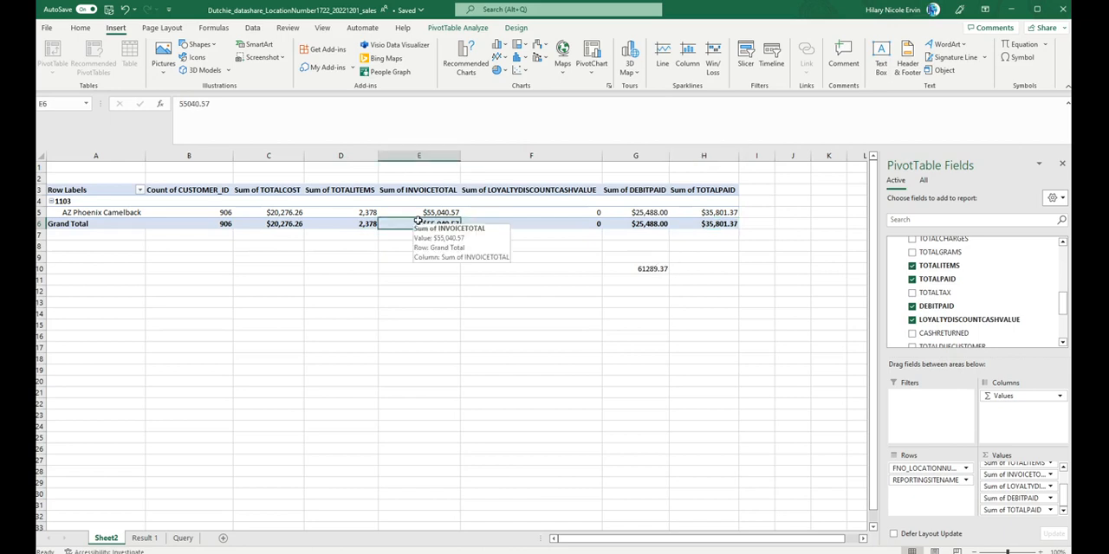
Step: Clear the payment check formula from G10
click(660, 270)
key(Delete)
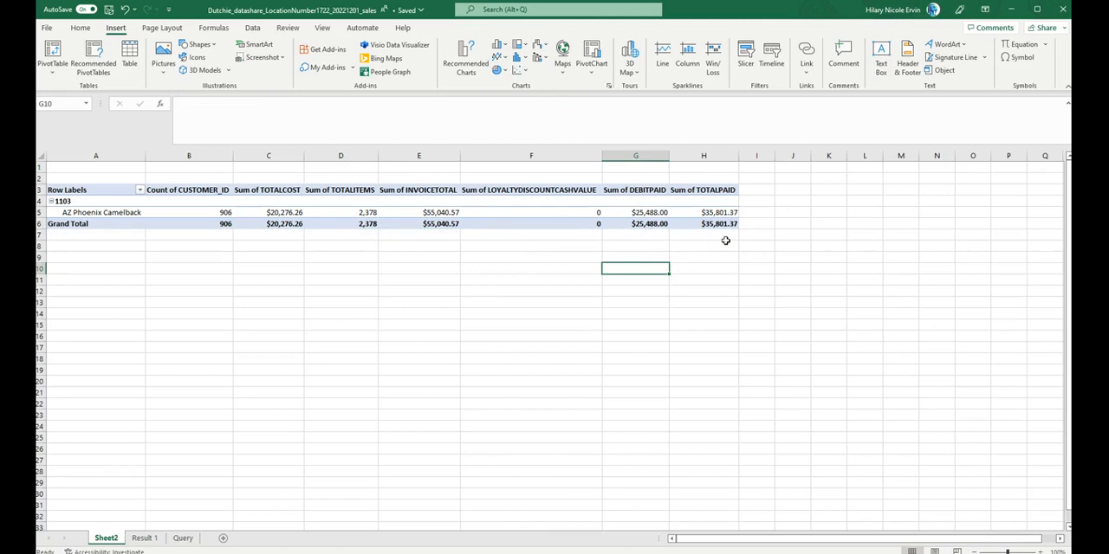
Step: Add the sums of TOTALCHARGES and TOTALTAX to the Sheet2 PivotTable's values
click(418, 224)
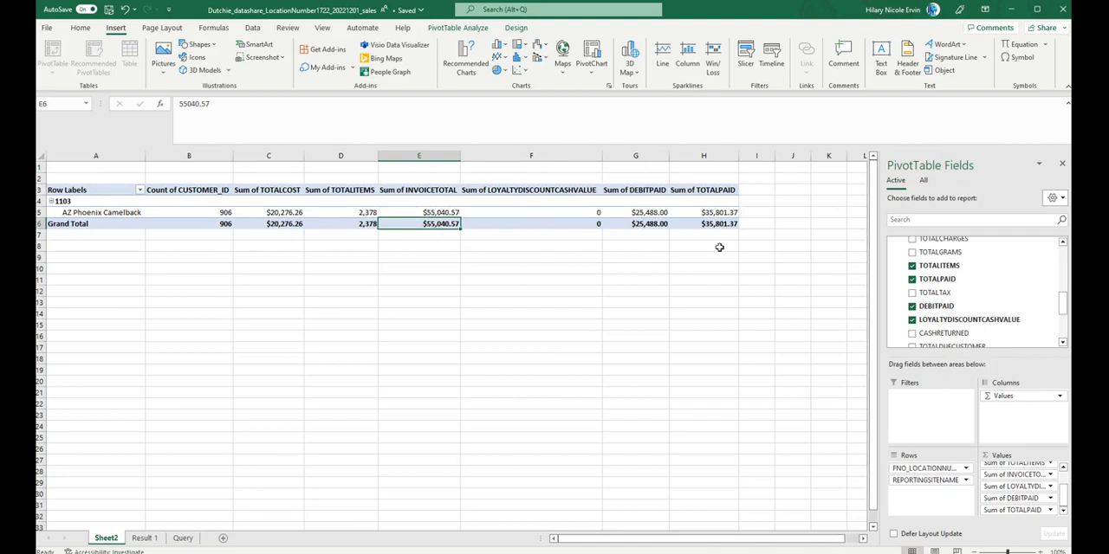
scroll(935, 303, up, 2)
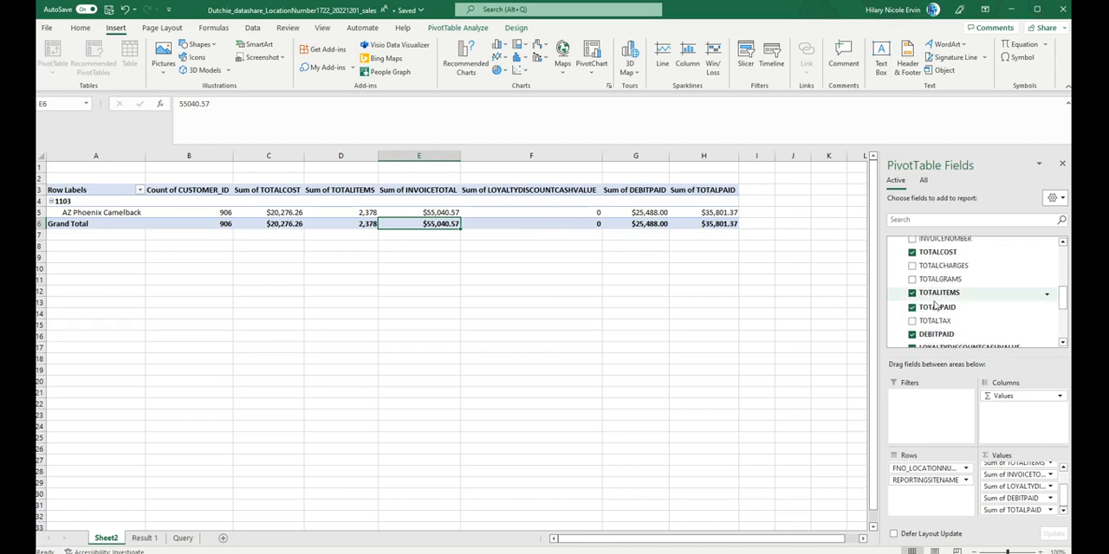
click(912, 265)
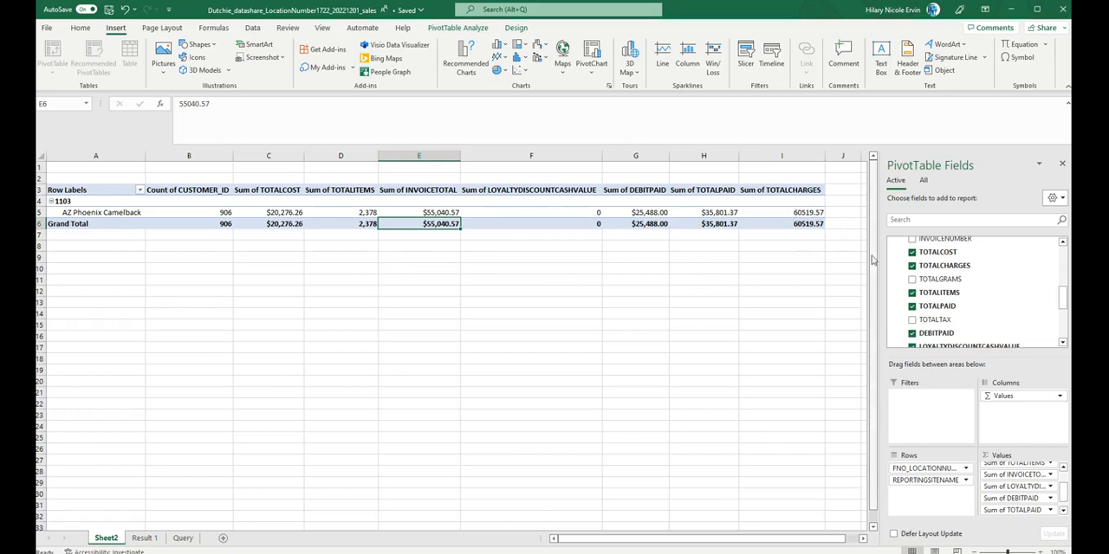
scroll(892, 297, down, 1)
click(912, 293)
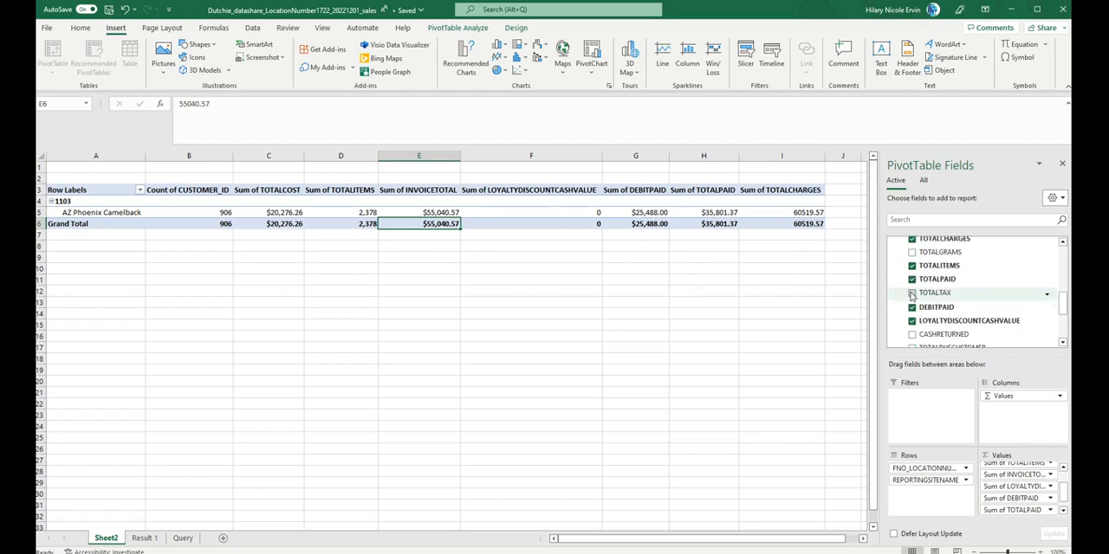
scroll(631, 381, right, 2)
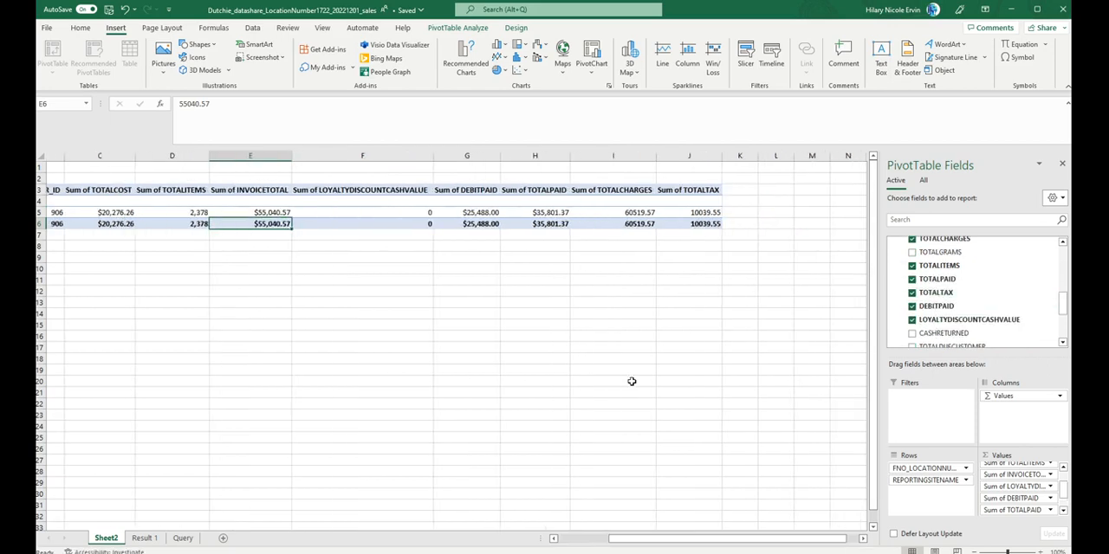
scroll(1044, 498, down, 1)
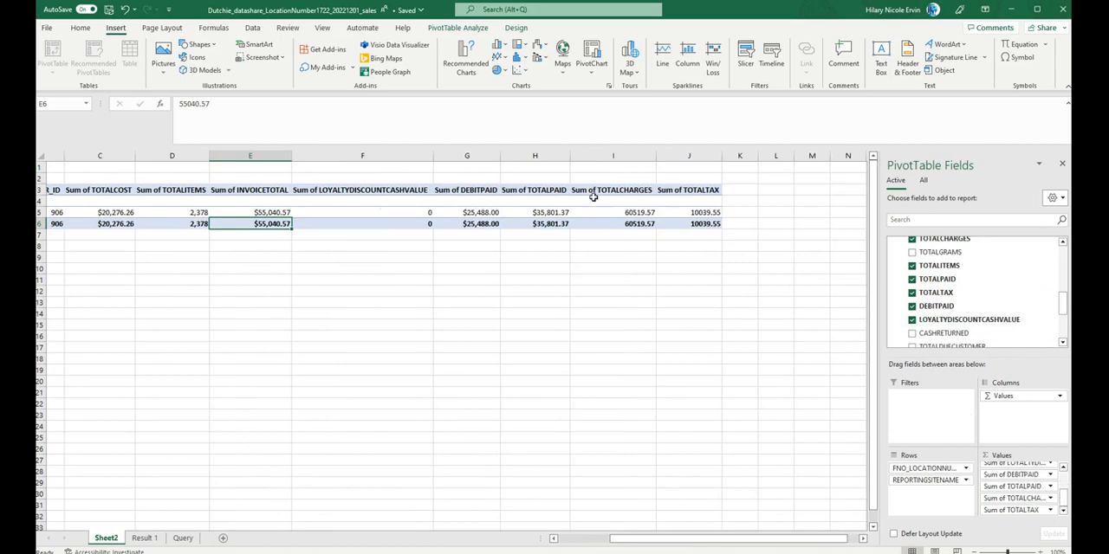
scroll(424, 362, left, 2)
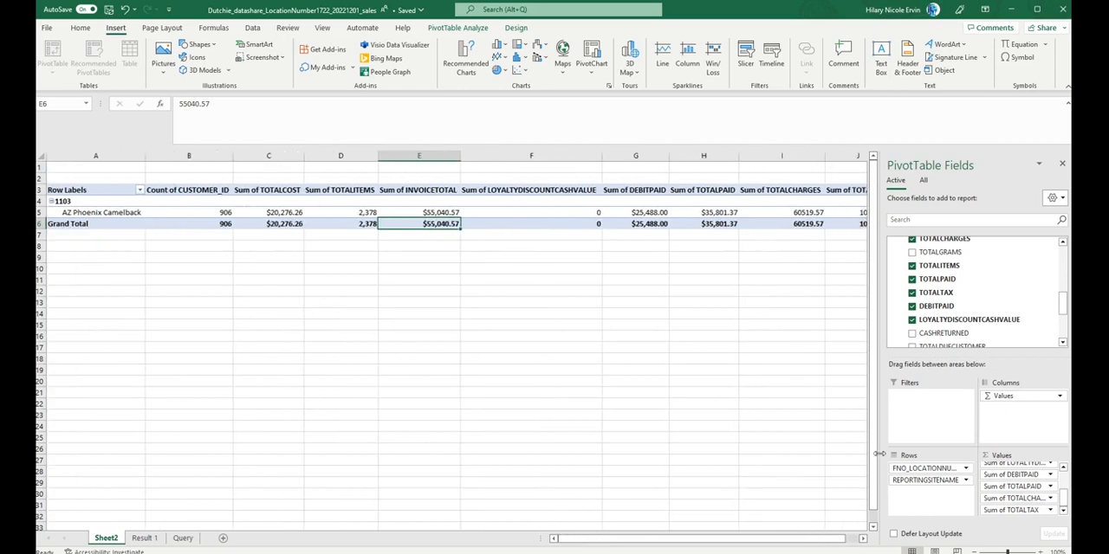
Step: Rearrange the PivotTable so Values runs down the rows and FNO_LOCATIONNUMBER and REPORTINGSITENAME form the columns
drag(878, 453, 761, 453)
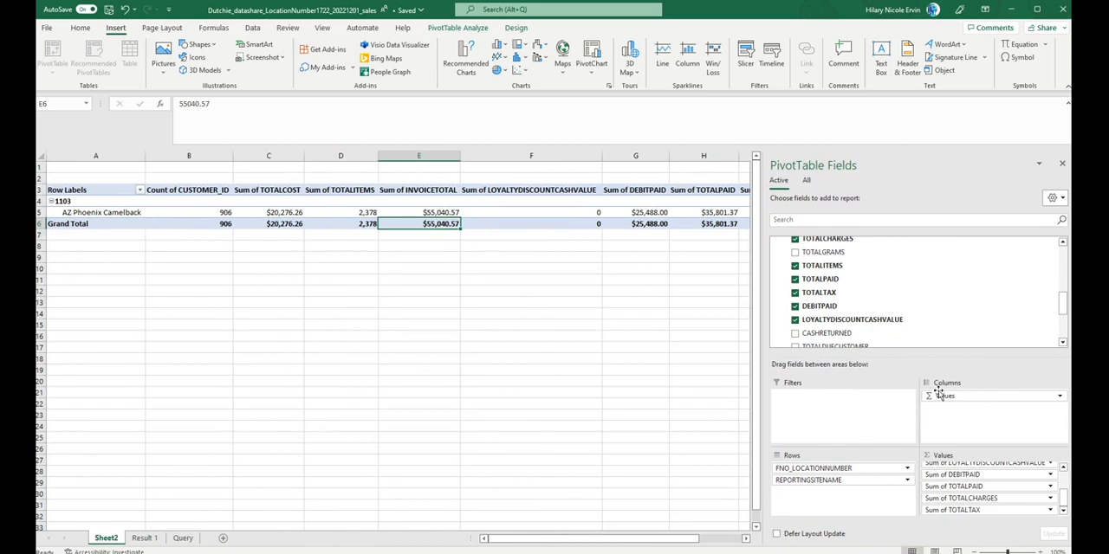
mouse_move(945, 396)
mouse_down()
mouse_move(879, 501)
mouse_move(893, 466)
mouse_move(947, 406)
mouse_up()
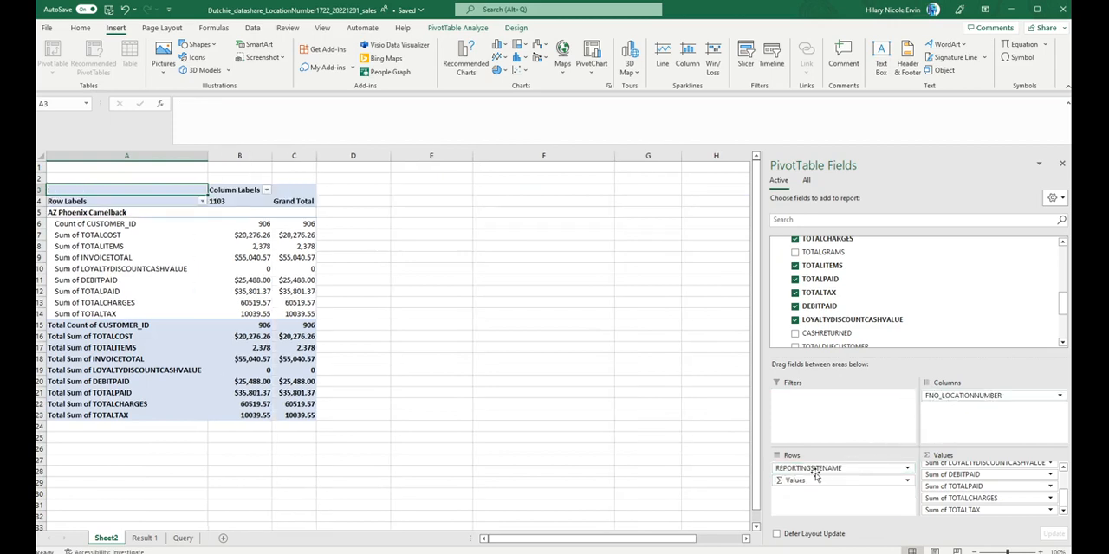
drag(814, 469, 970, 426)
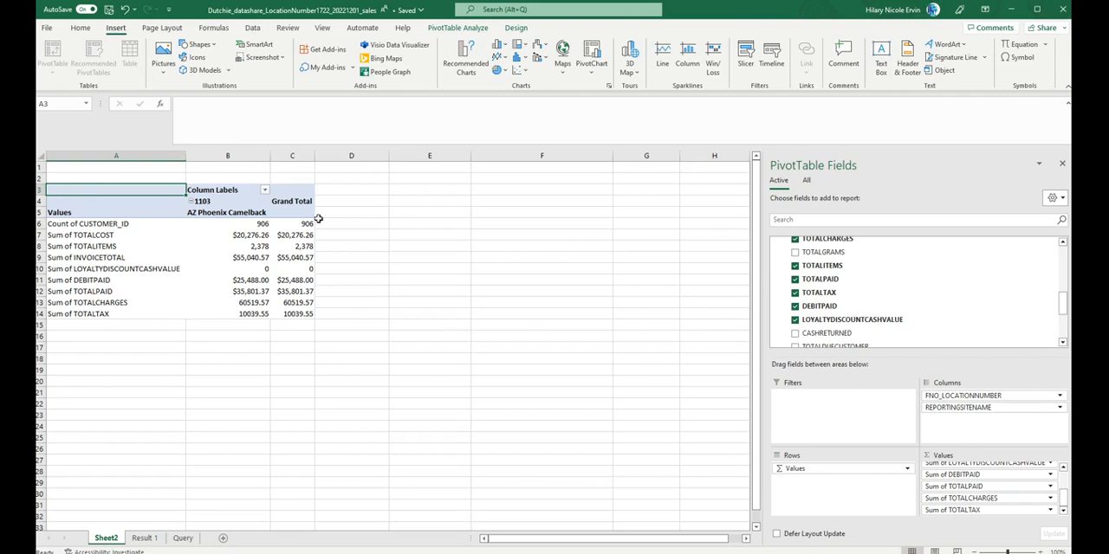
Step: Remove FNO_LOCATIONNUMBER from the PivotTable's columns, keeping REPORTINGSITENAME as the column field
click(1059, 396)
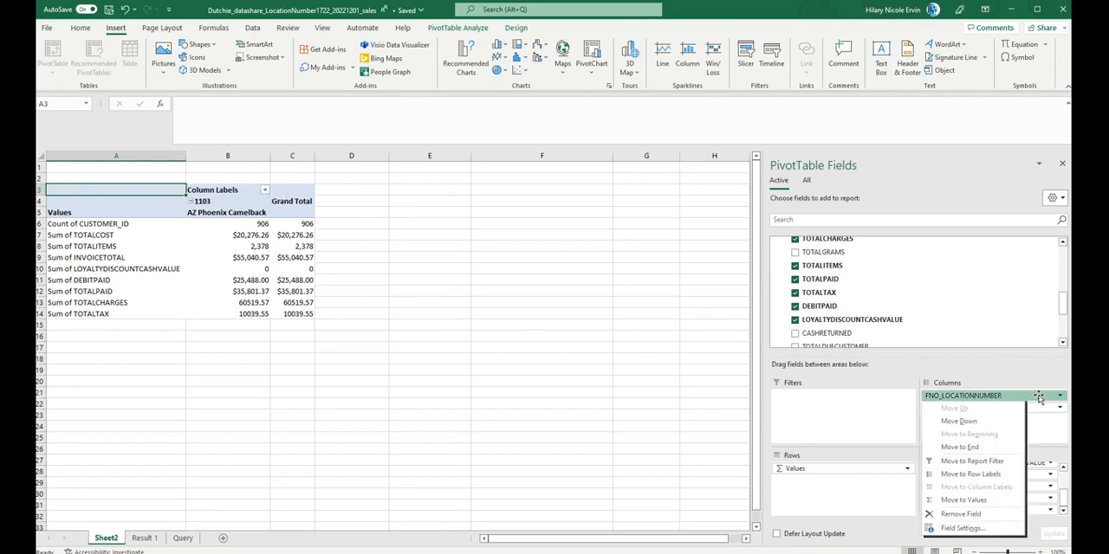
click(953, 514)
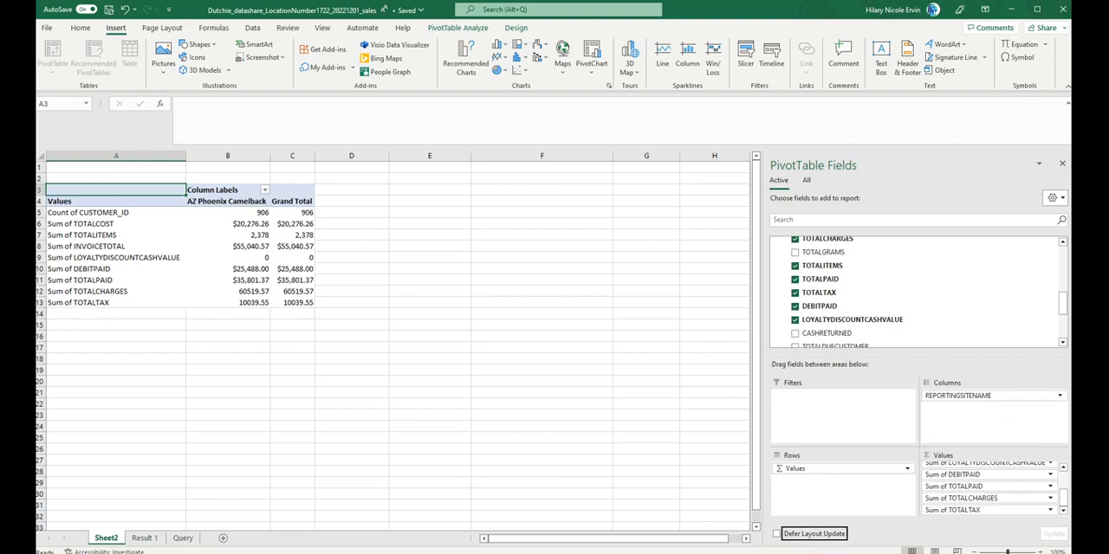
click(265, 282)
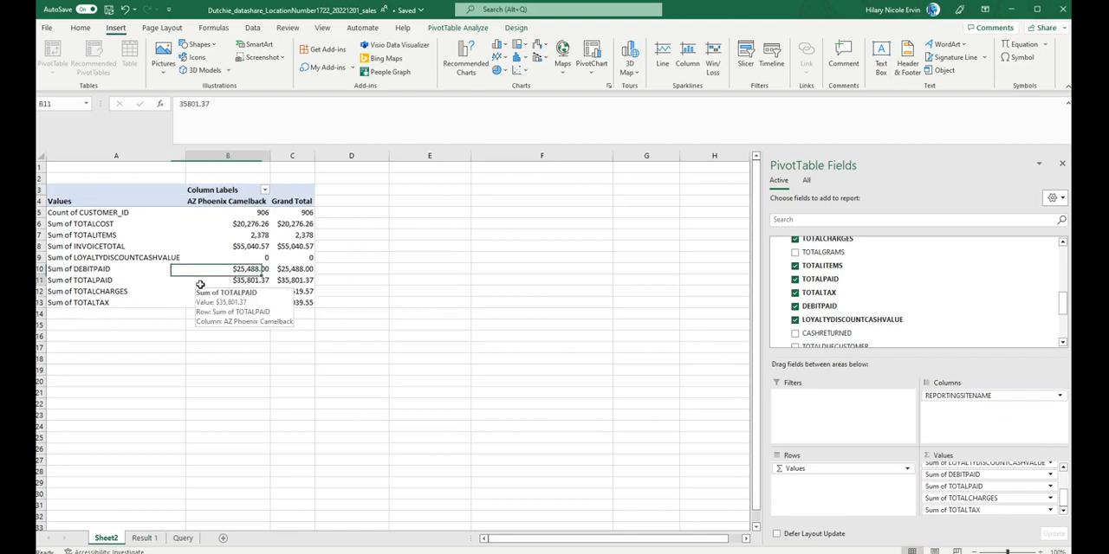
click(245, 201)
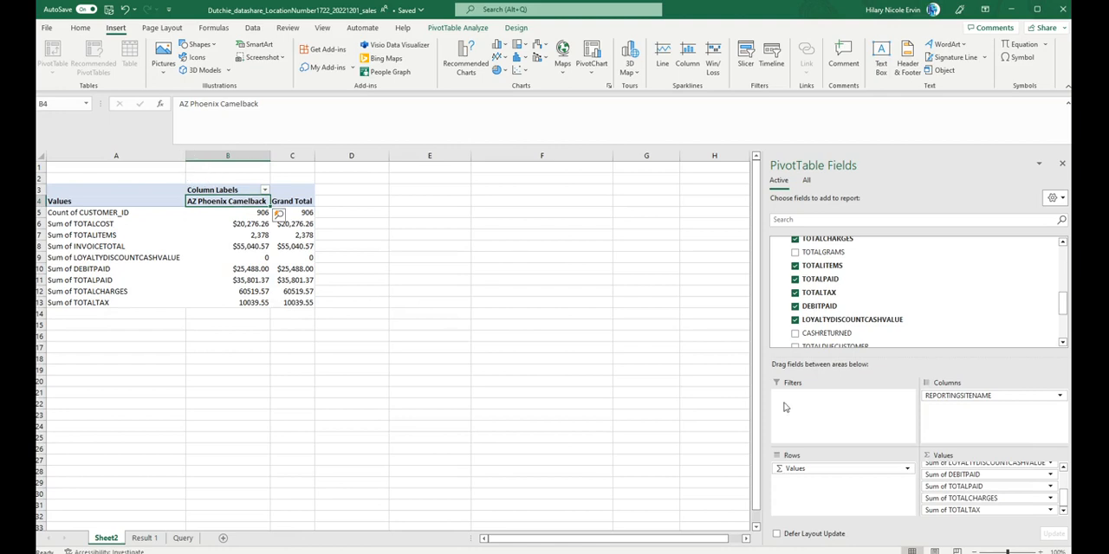
Step: Try removing Values from the PivotTable's rows, and undo the removal
key(alt+Tab)
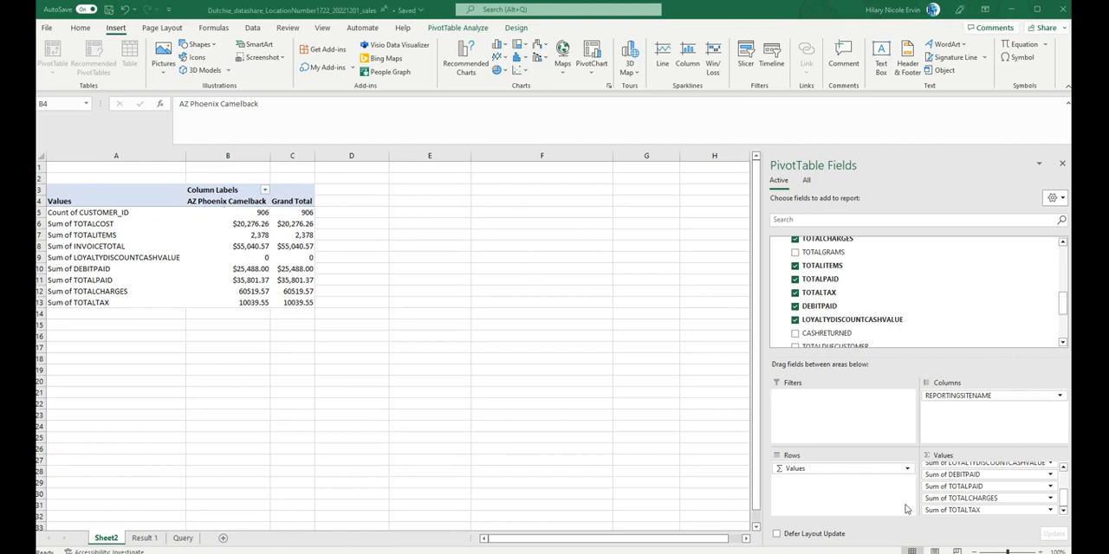
click(850, 474)
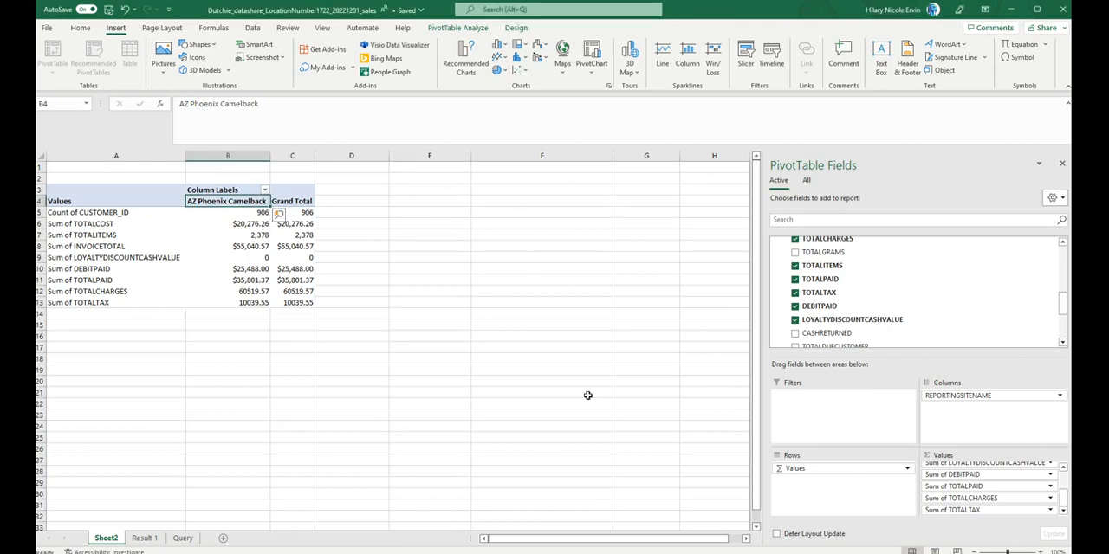
click(907, 469)
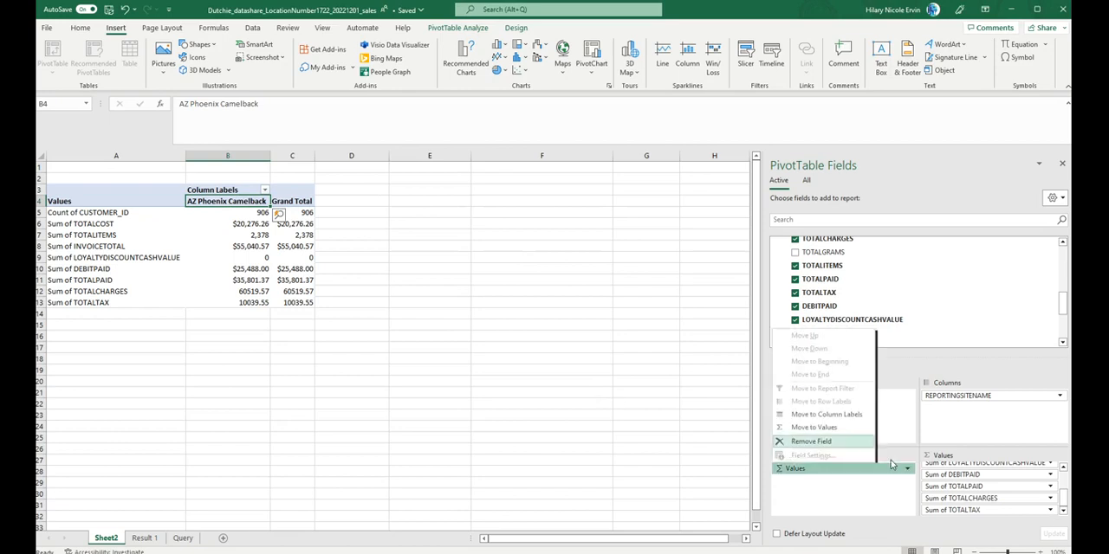
click(836, 442)
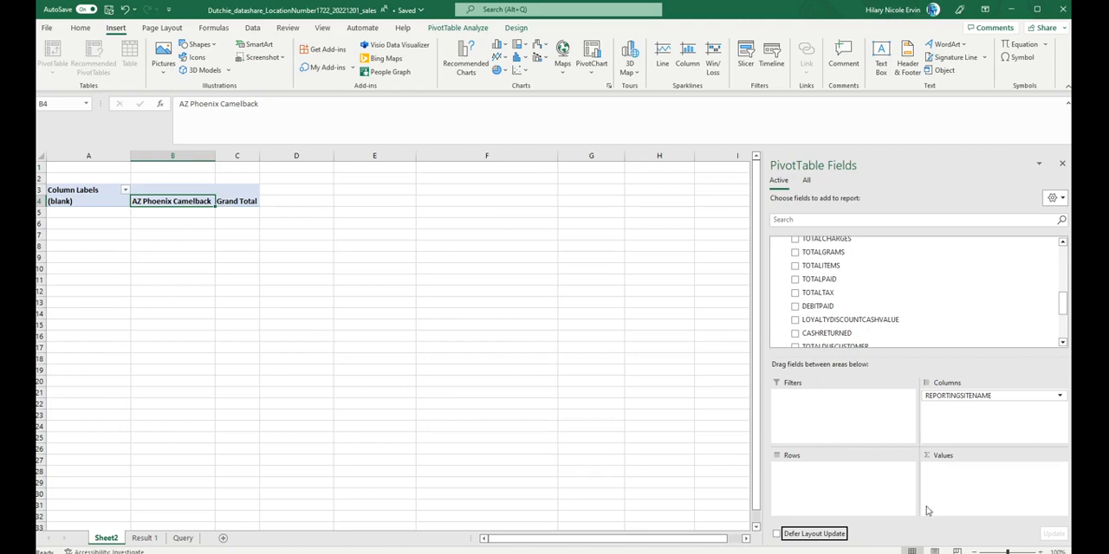
click(618, 445)
key(ctrl+z)
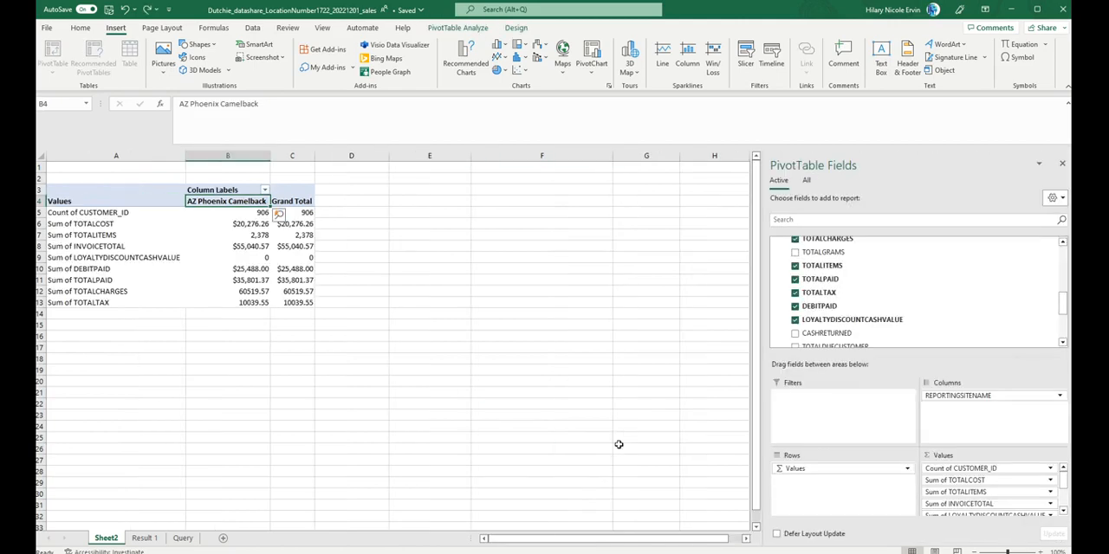
click(872, 492)
Step: Move Sum of TOTALITEMS above Sum of TOTALCOST in the PivotTable's values
click(130, 219)
click(125, 240)
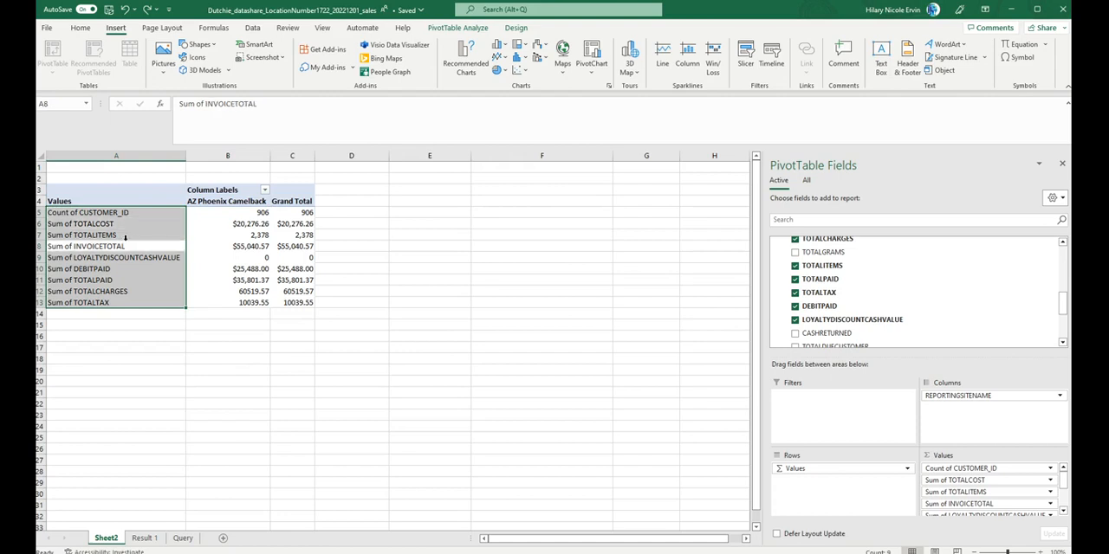
click(858, 496)
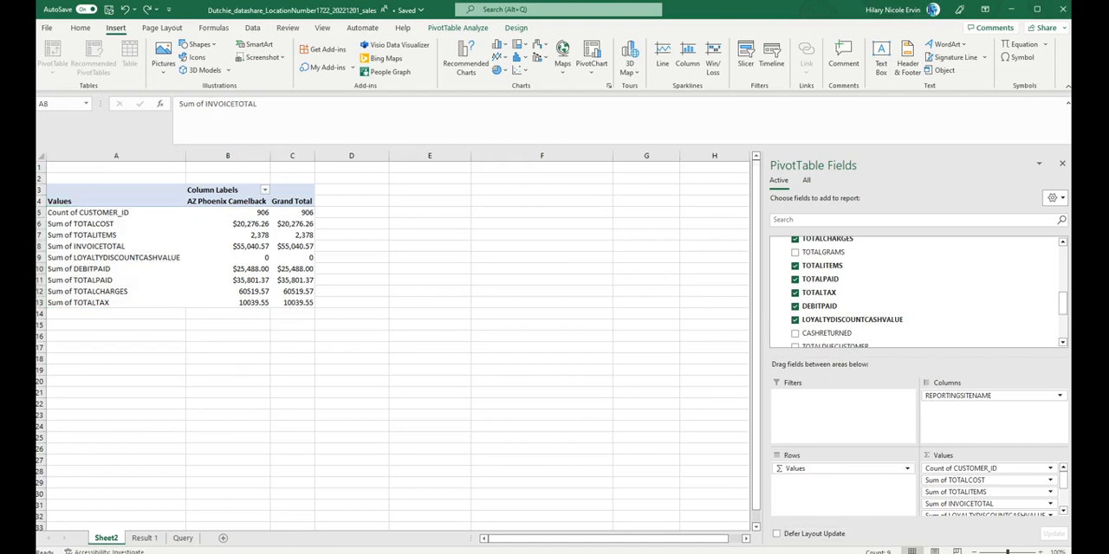
click(951, 497)
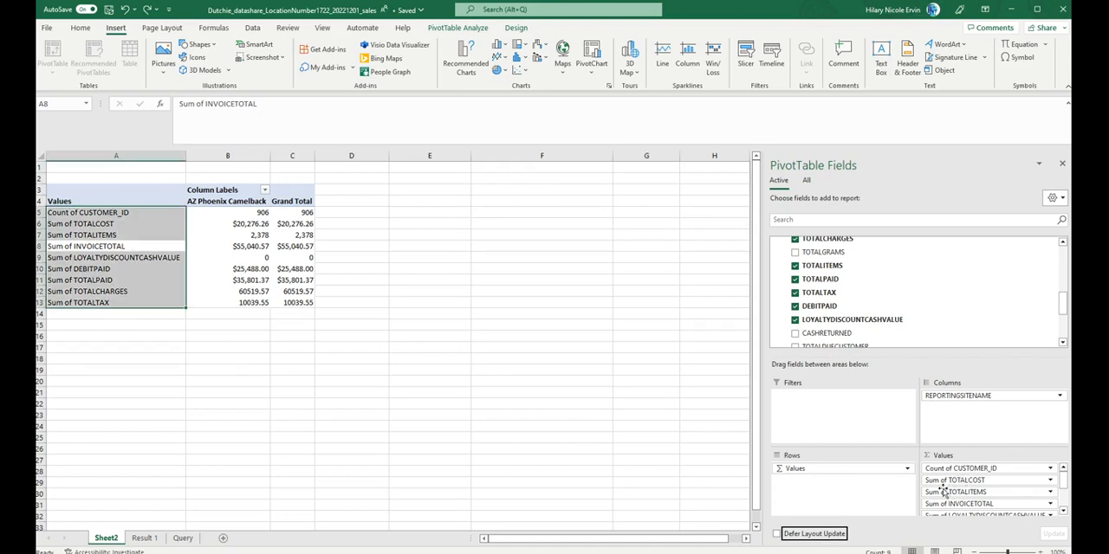
click(942, 493)
click(939, 494)
drag(940, 494, 964, 481)
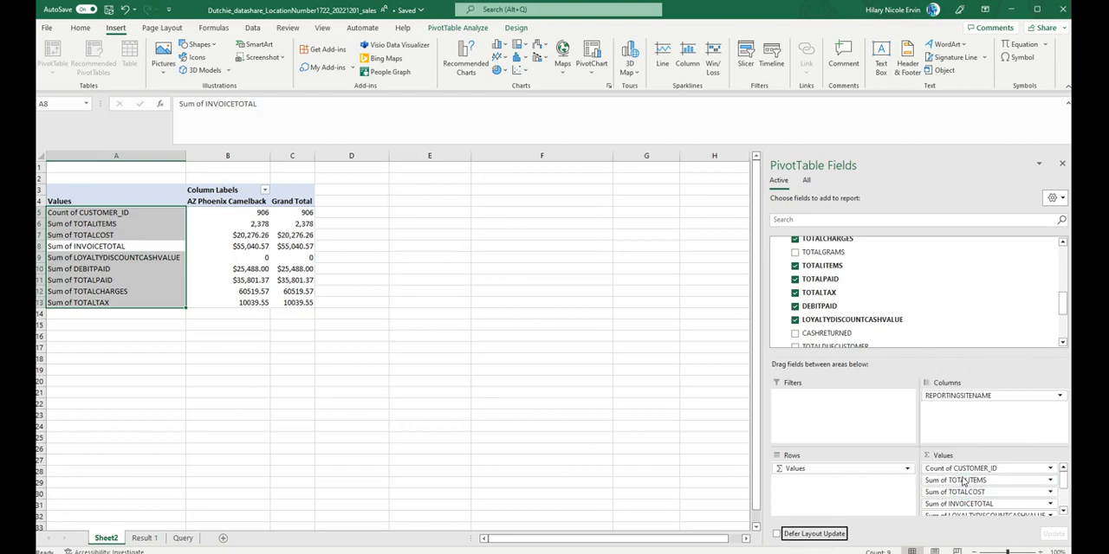
Step: Rename the Sum of TOTALITEMS value field as "Total Items Sold"
click(304, 384)
drag(85, 235, 98, 227)
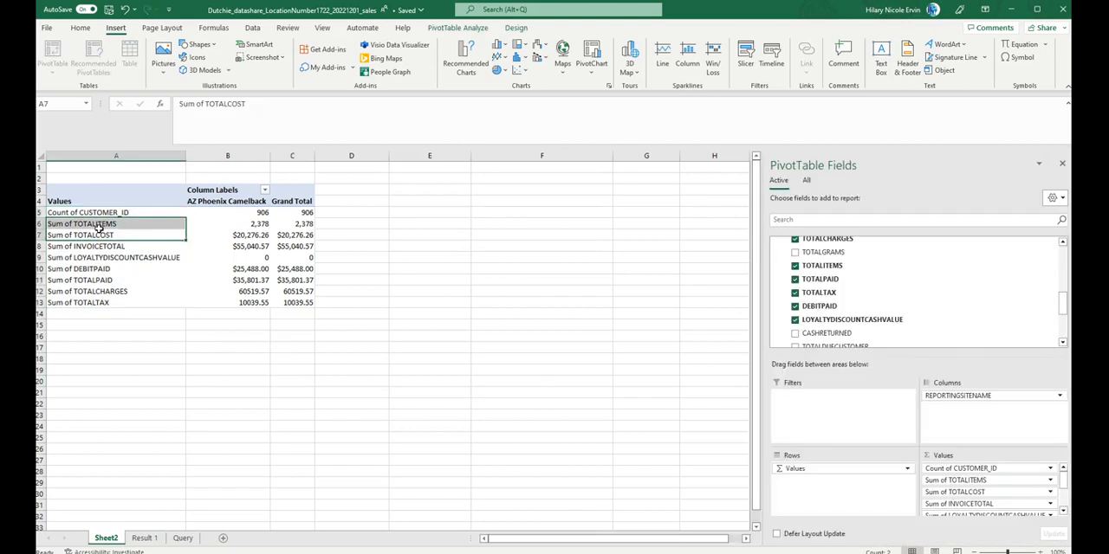
click(88, 218)
click(90, 227)
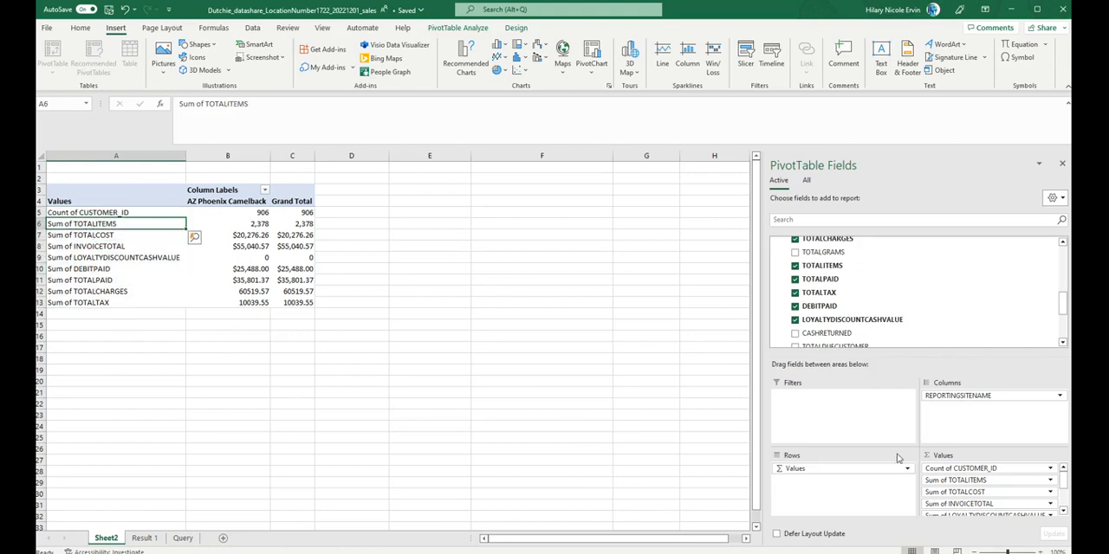
click(1050, 480)
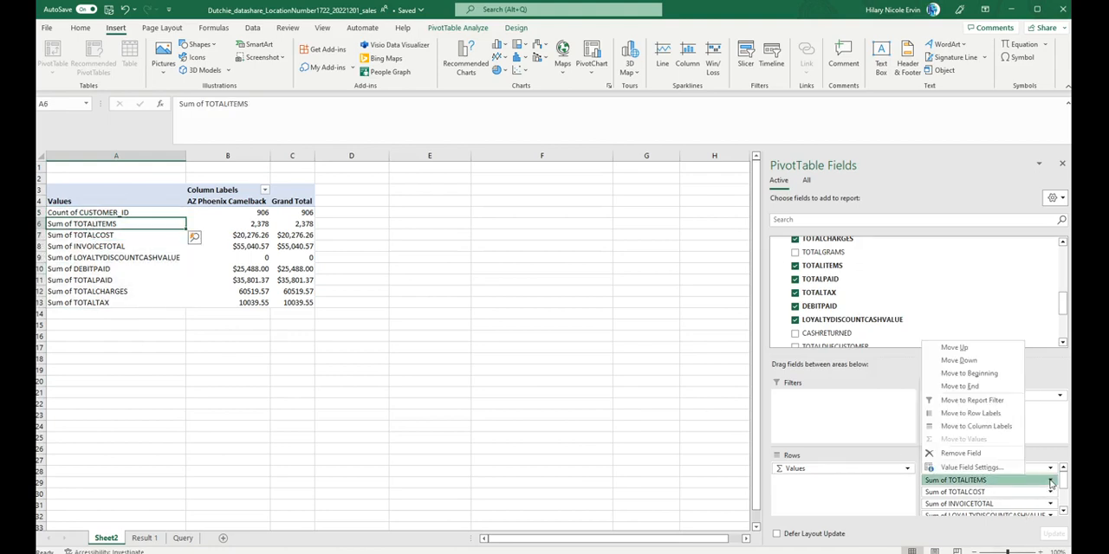
click(958, 468)
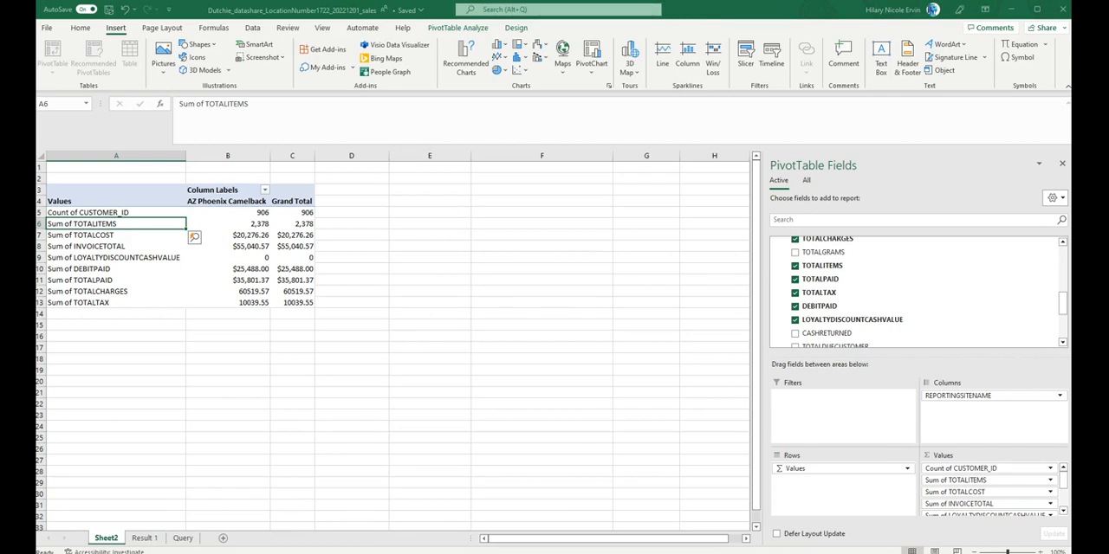
key(Return)
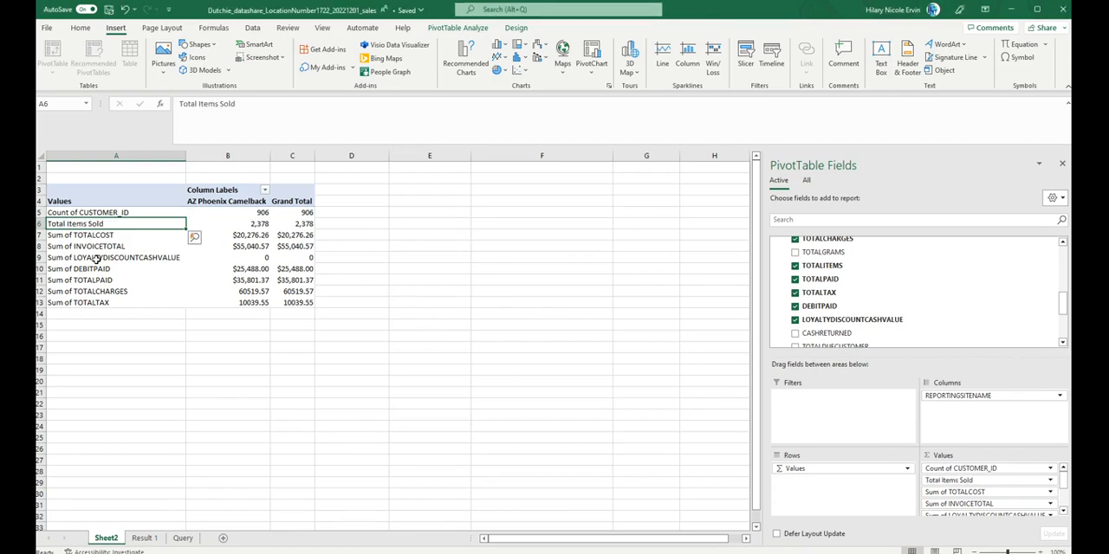
Step: Summarize CUSTOMER_ID by Distinct Count and rename that value field as "Unique Customers'"
click(1052, 471)
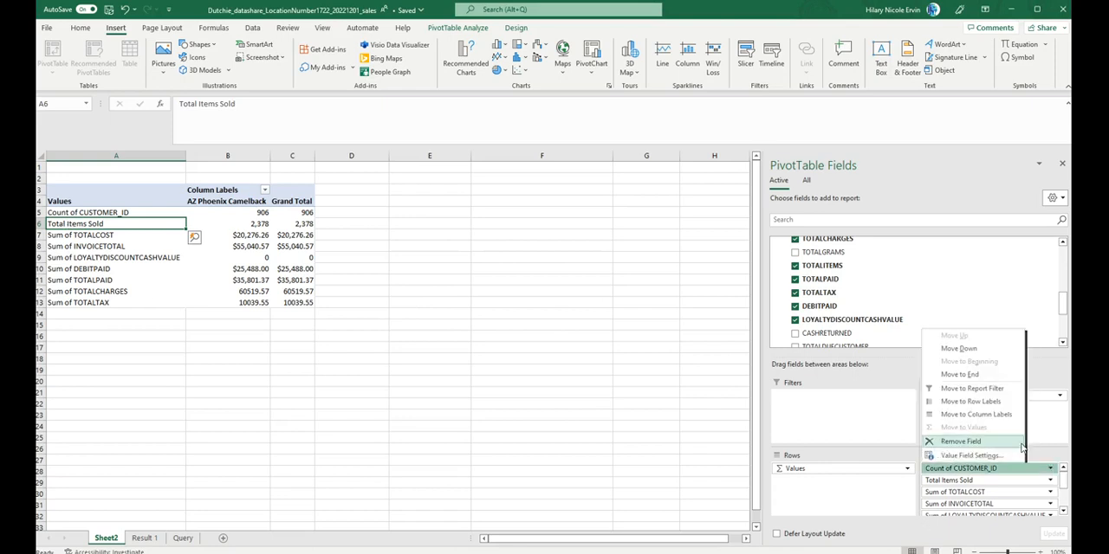
click(999, 459)
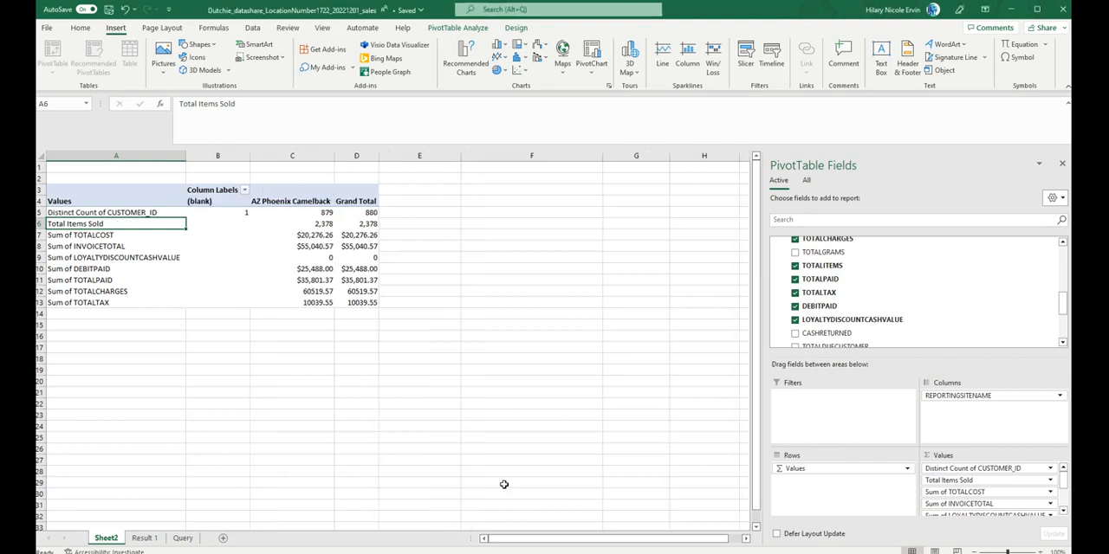
click(1050, 470)
click(998, 457)
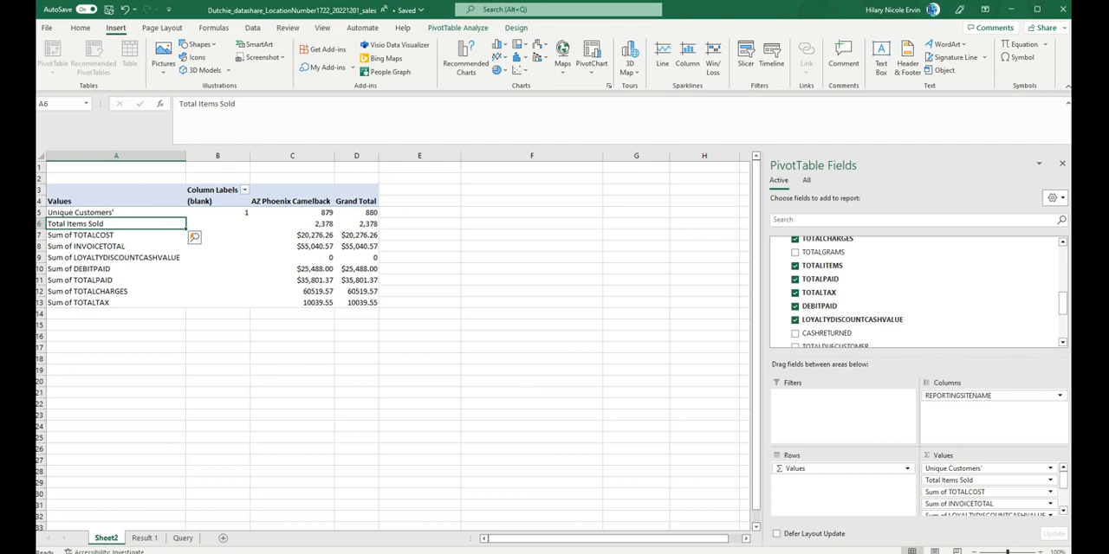
Step: Enter the note "Business cost" in E7 beside the Sum of TOTALCOST row
click(1050, 492)
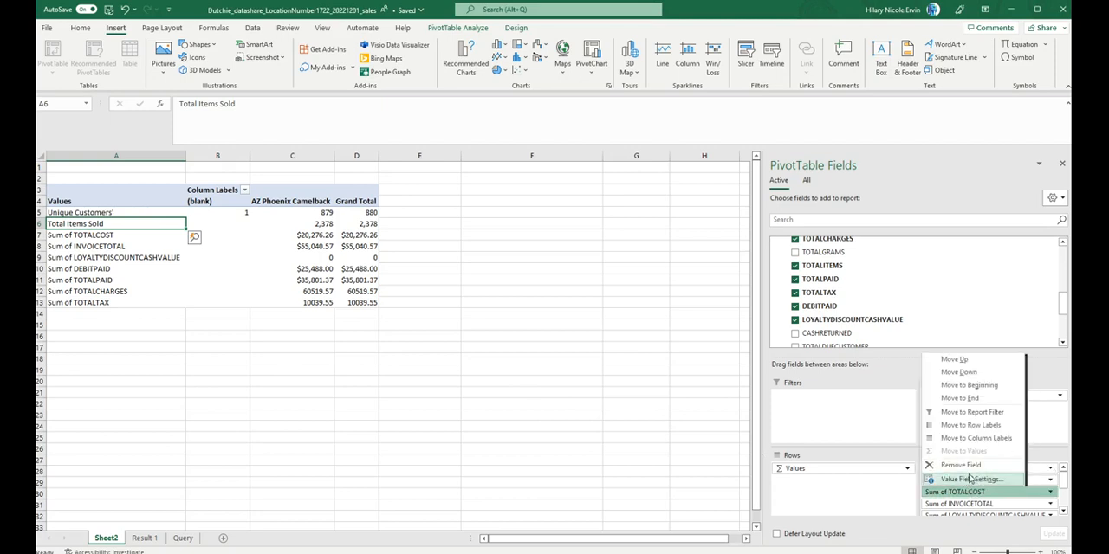
click(568, 359)
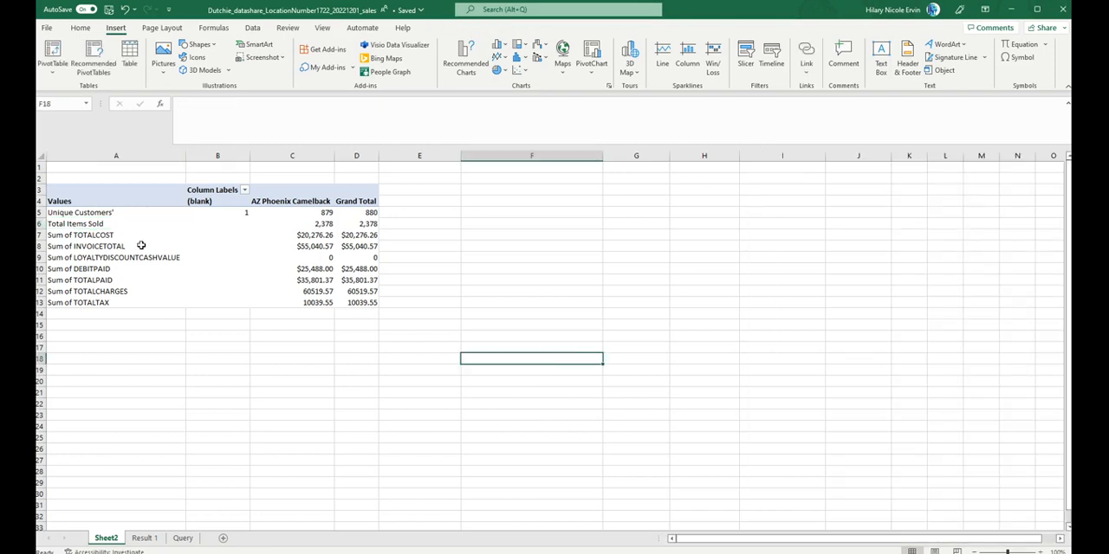
click(384, 239)
text(Busine)
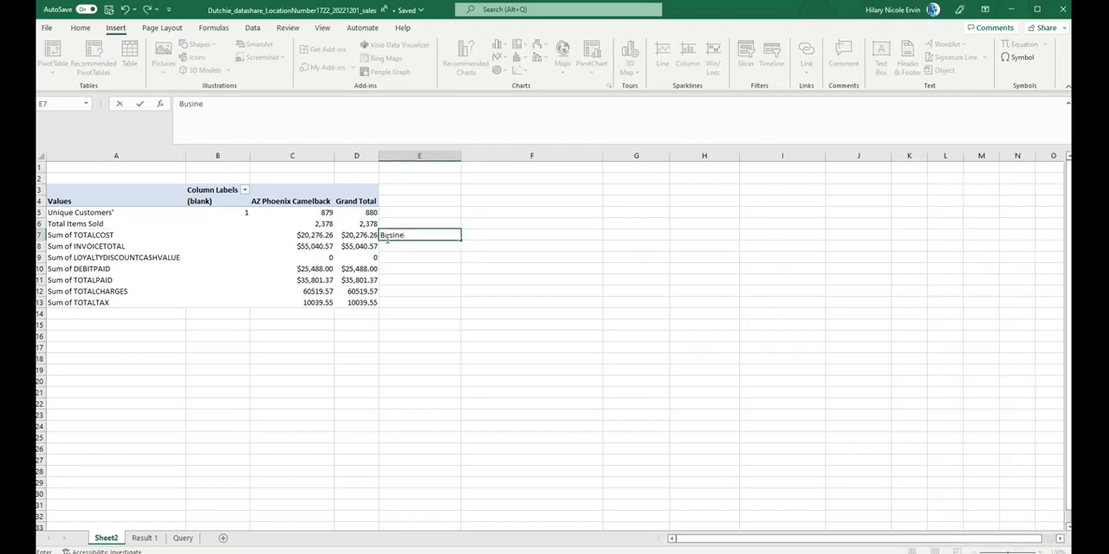
text(ss cost)
key(Return)
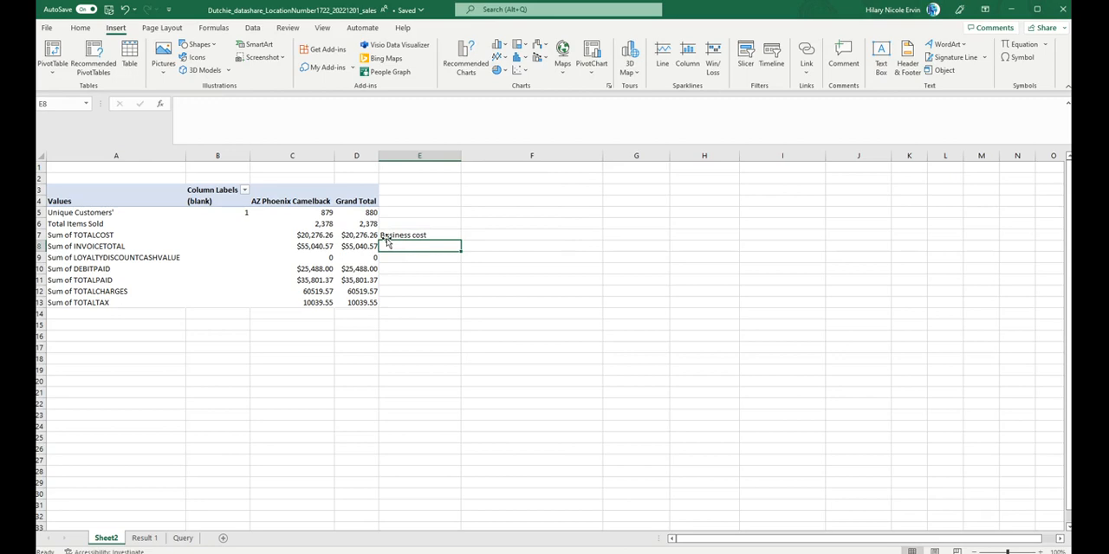
Step: Enter the note "before tax" in E8 beside the Sum of INVOICETOTAL row
text(-)
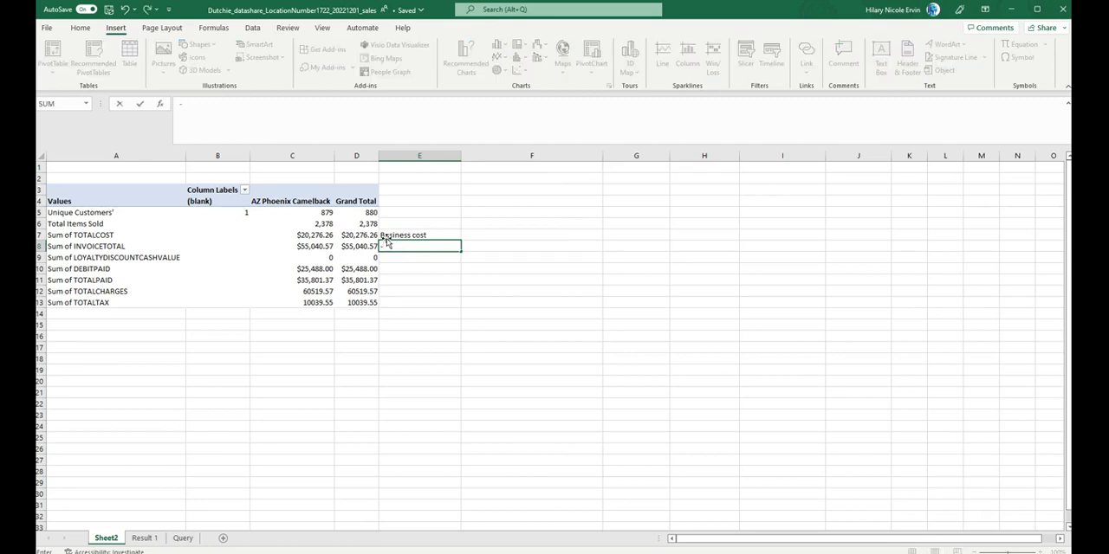
key(BackSpace)
text(before tax)
key(Return)
key(Return)
key(Return)
key(Return)
key(Return)
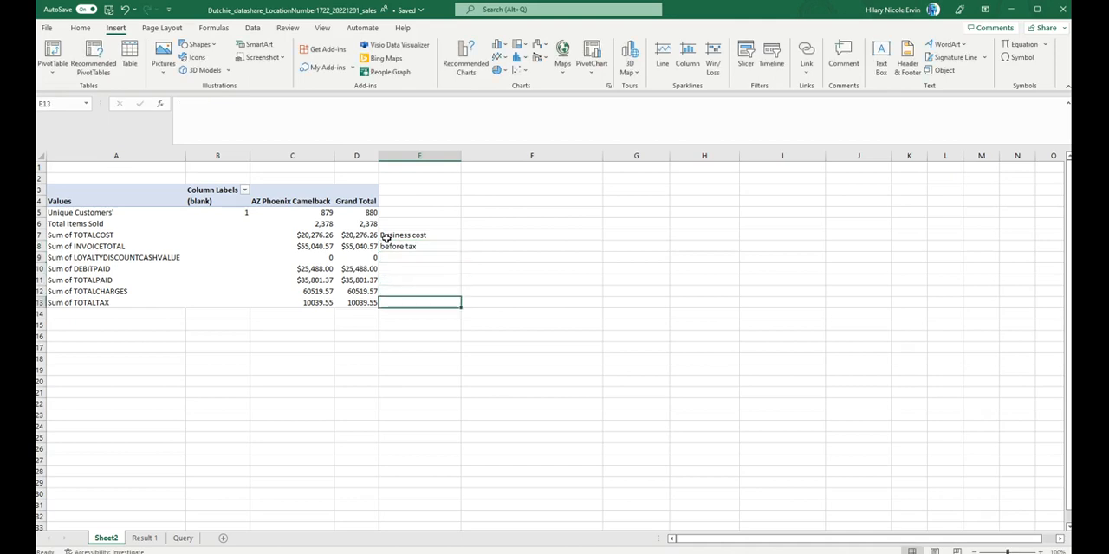
Step: In E12, enter a GETPIVOTDATA formula adding AZ Phoenix Camelback's Sum of INVOICETOTAL and Sum of TOTALTAX
key(Up)
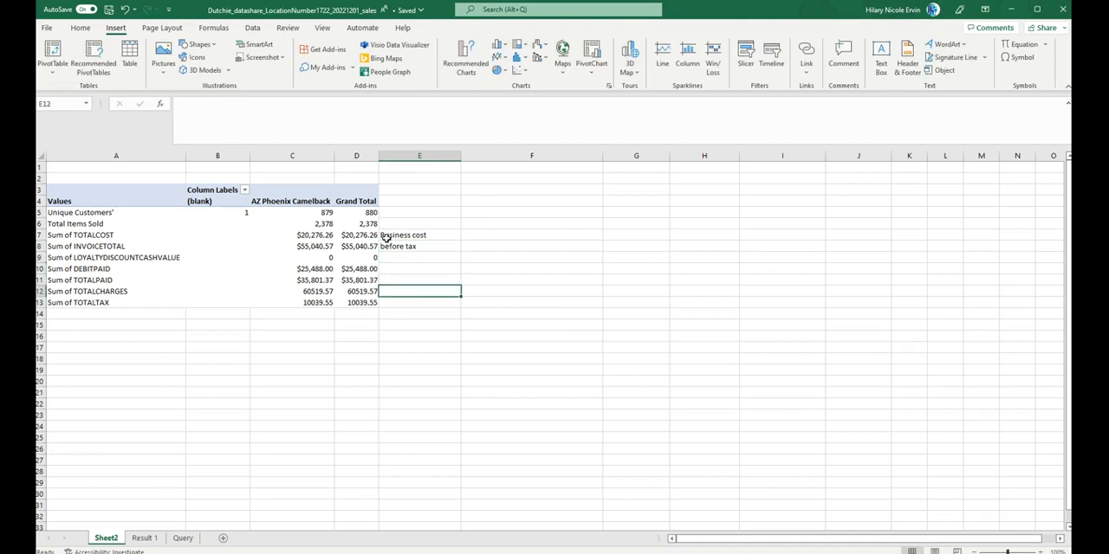
text(=)
key(Left)
key(Up)
key(Up)
key(Up)
key(Up)
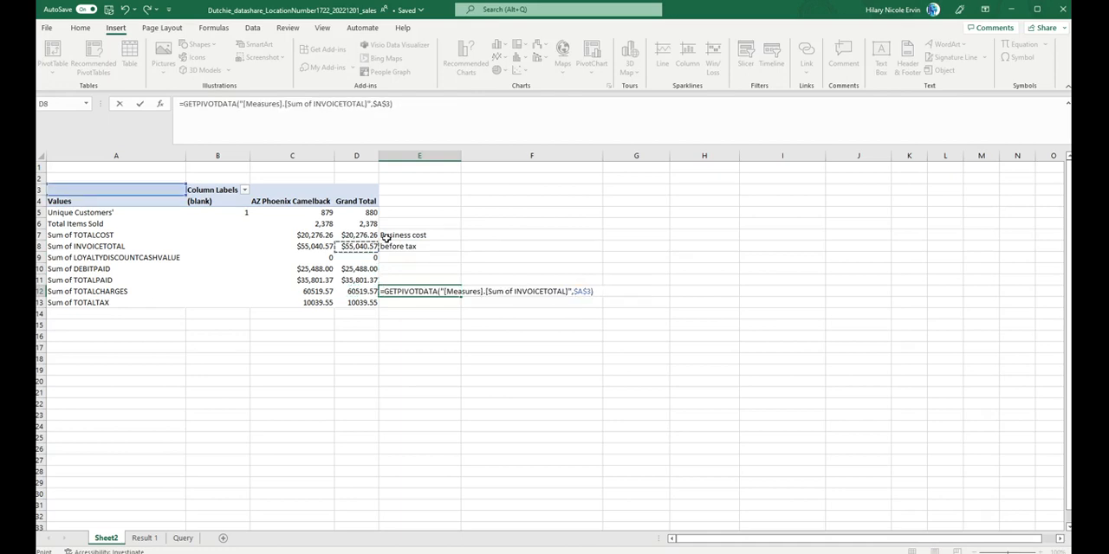
key(Left)
text(+)
key(Left)
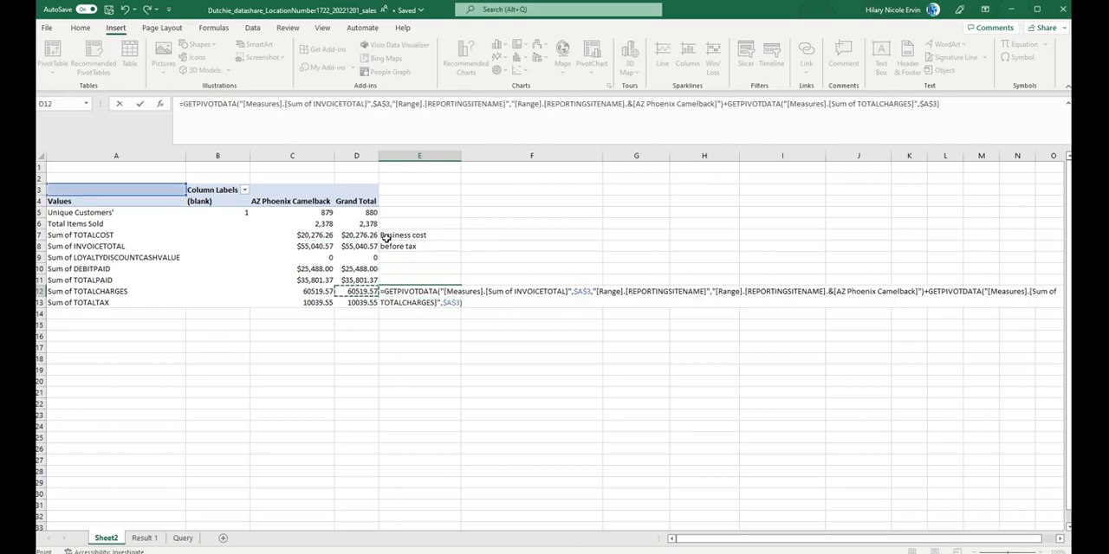
key(Down)
key(Left)
key(Return)
key(Up)
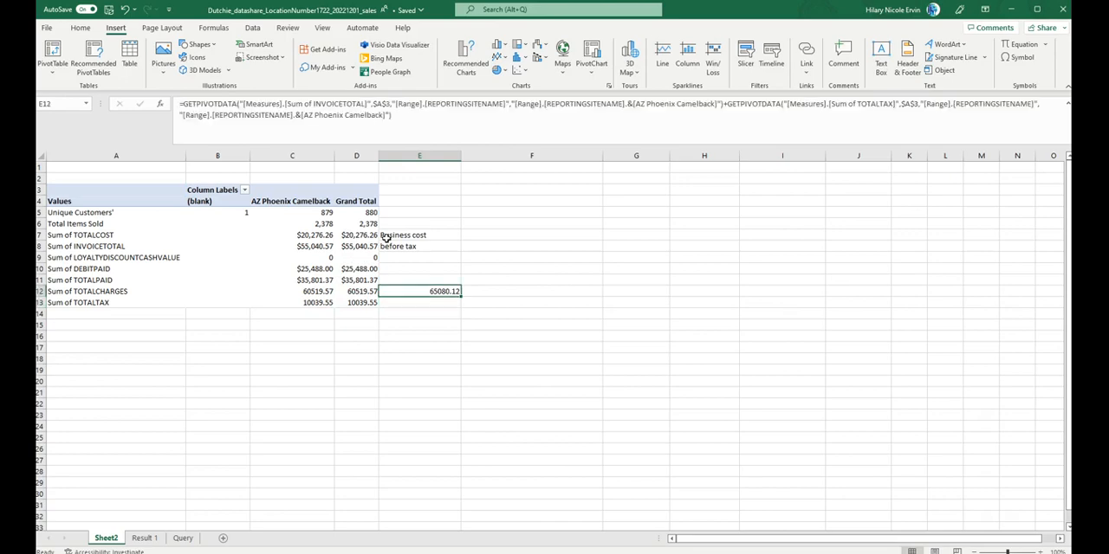
Step: Compare the formula result in E12 with the Sum of TOTALCHARGES figures in the same row
key(Left)
key(Right)
key(Left)
key(Right)
key(Left)
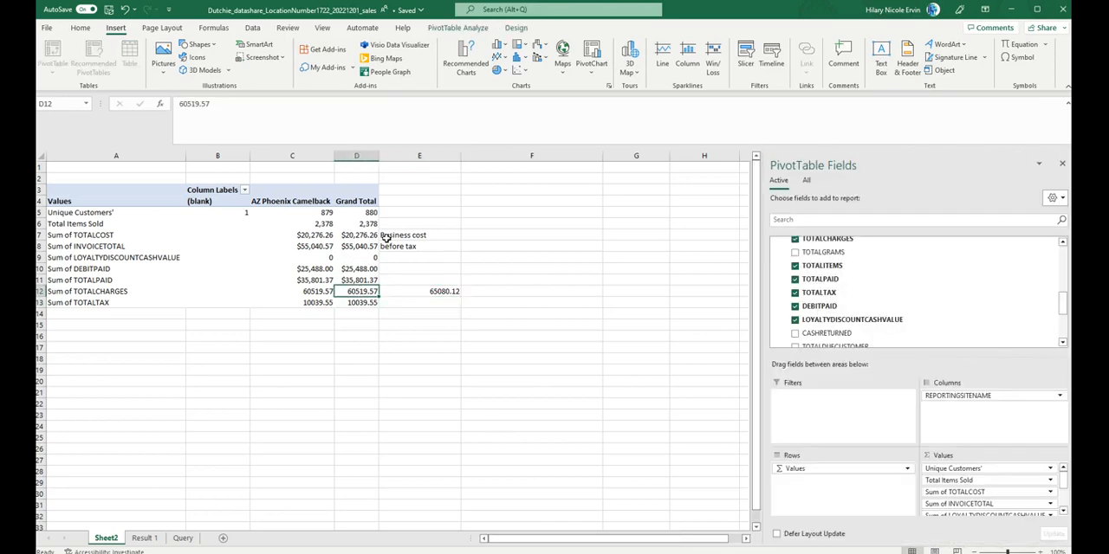
key(Left)
key(Right)
key(Right)
key(Left)
key(Right)
key(Left)
key(Left)
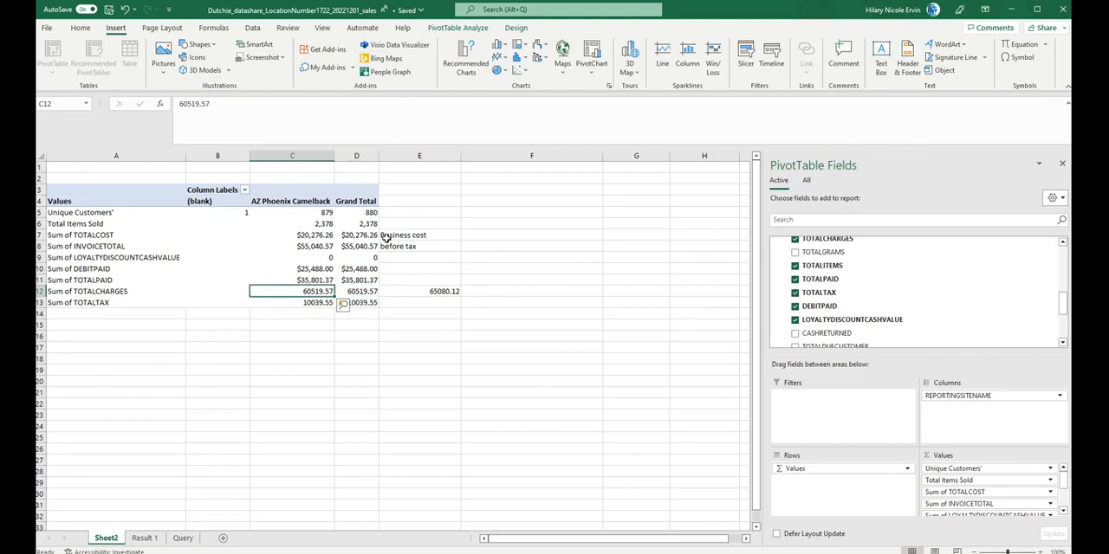
Step: Try adding CASHRETURNED to the PivotTable's values as a count below Sum of TOTALCOST
scroll(795, 312, down, 2)
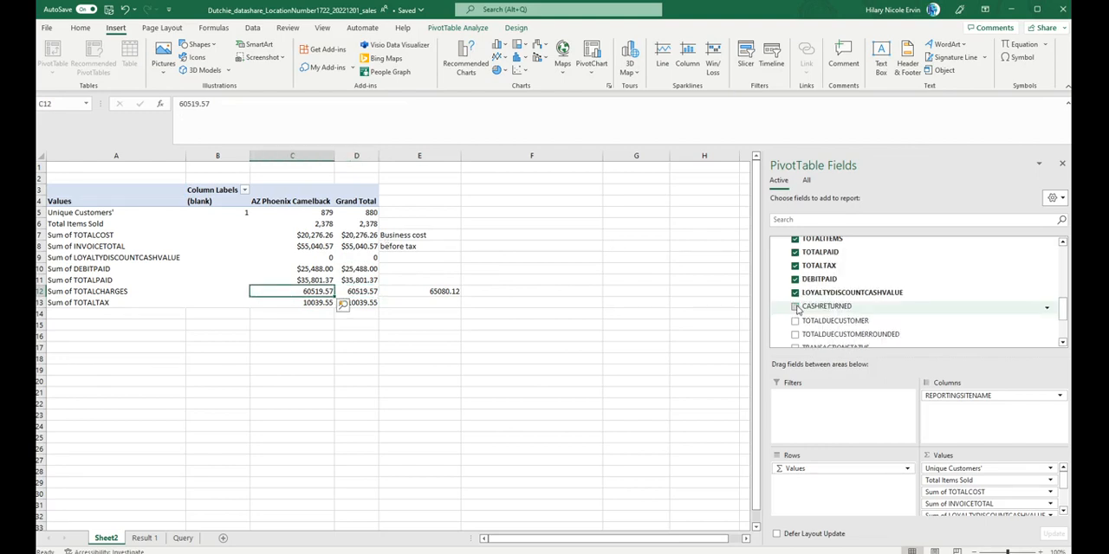
click(794, 307)
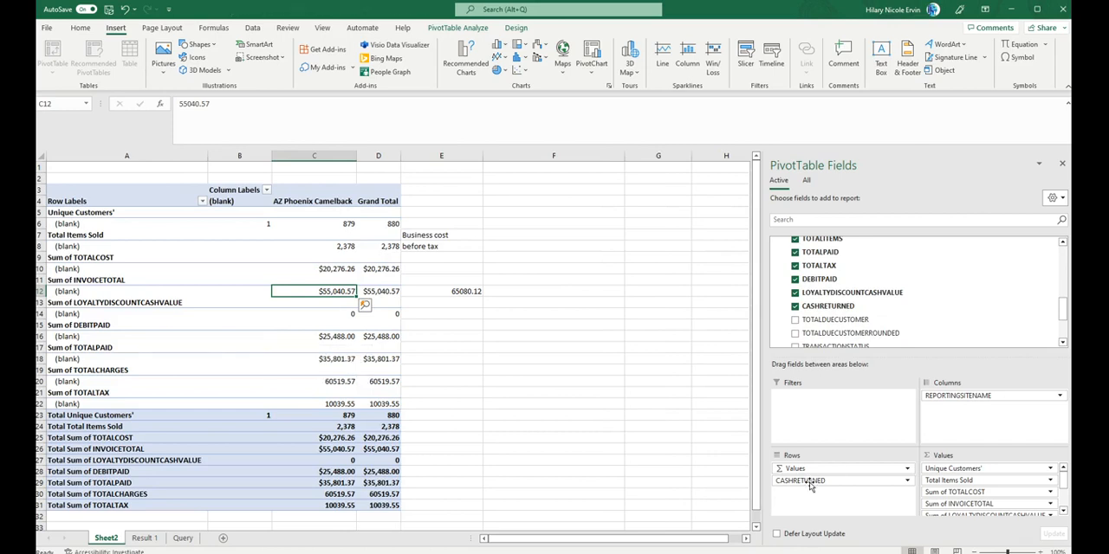
drag(810, 485, 964, 486)
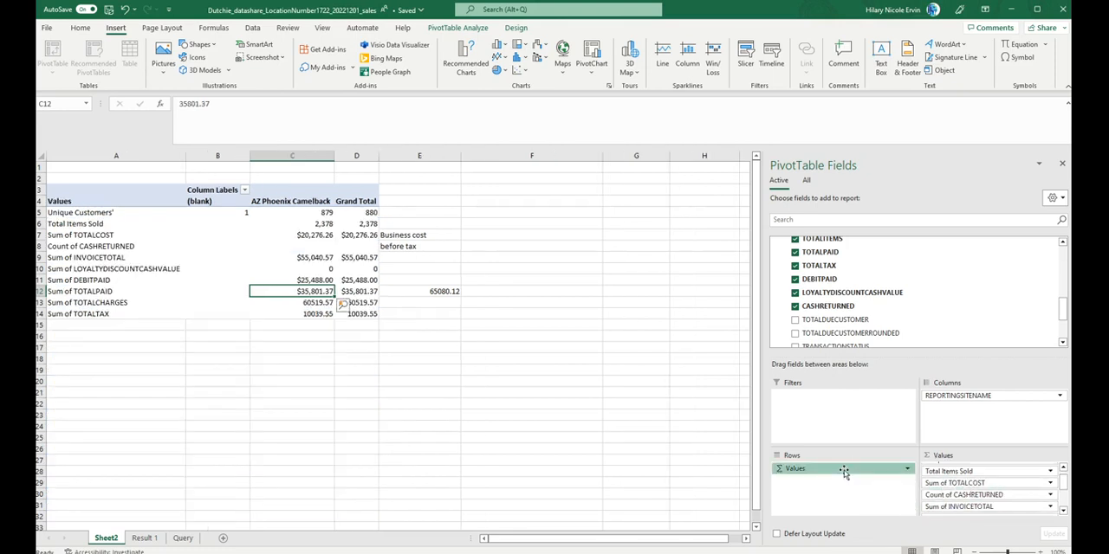
Step: Try moving Values out of the PivotTable's rows, and restore Values to rows and REPORTINGSITENAME to columns
drag(846, 468, 968, 472)
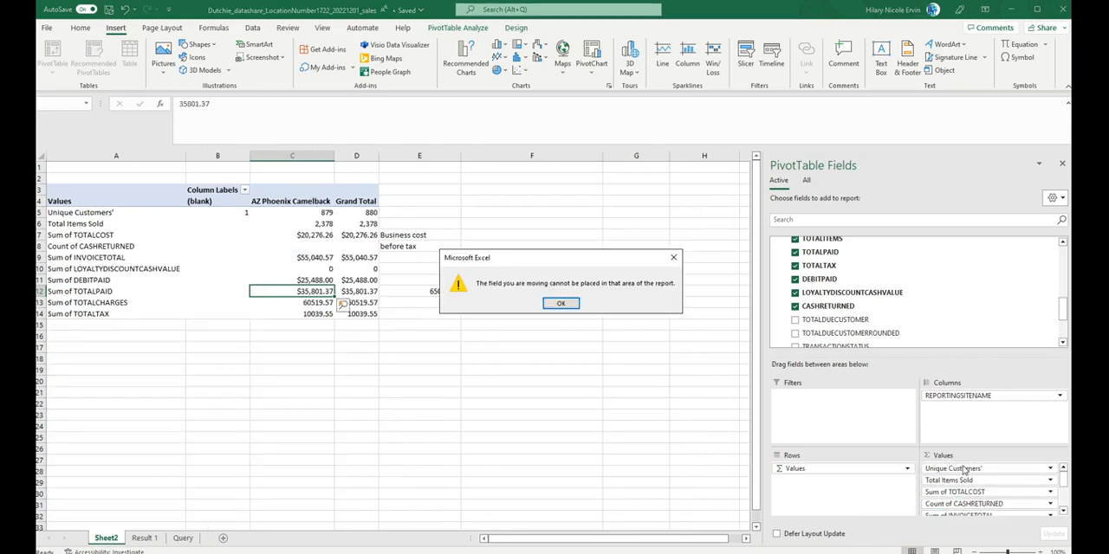
click(561, 304)
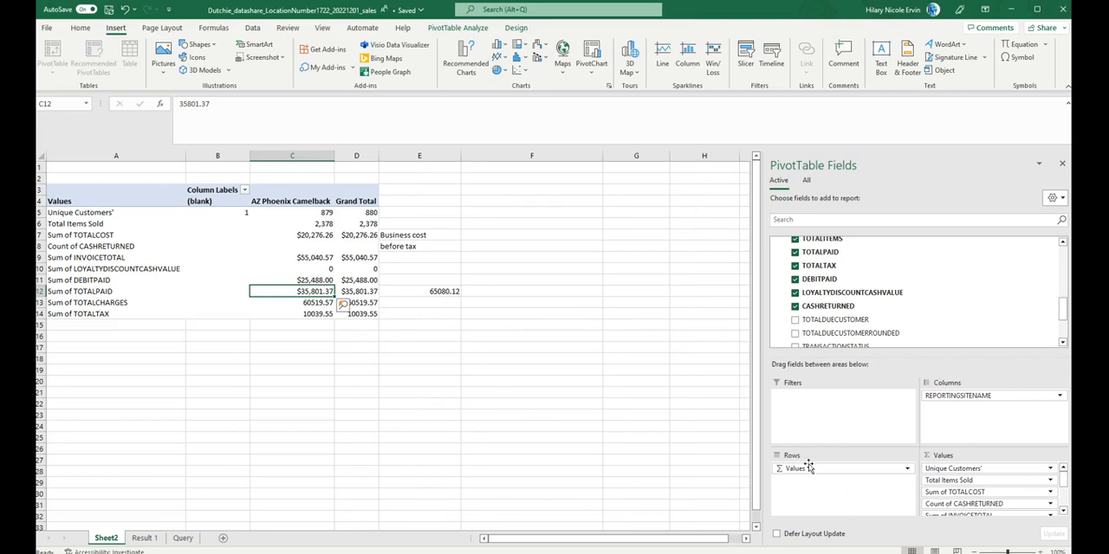
drag(810, 469, 825, 490)
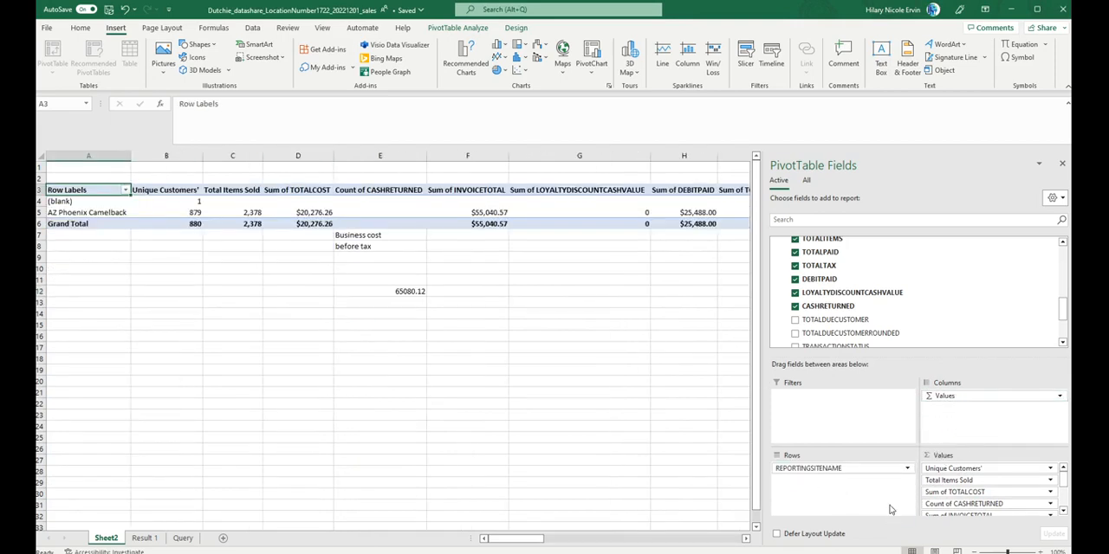
drag(960, 396, 848, 498)
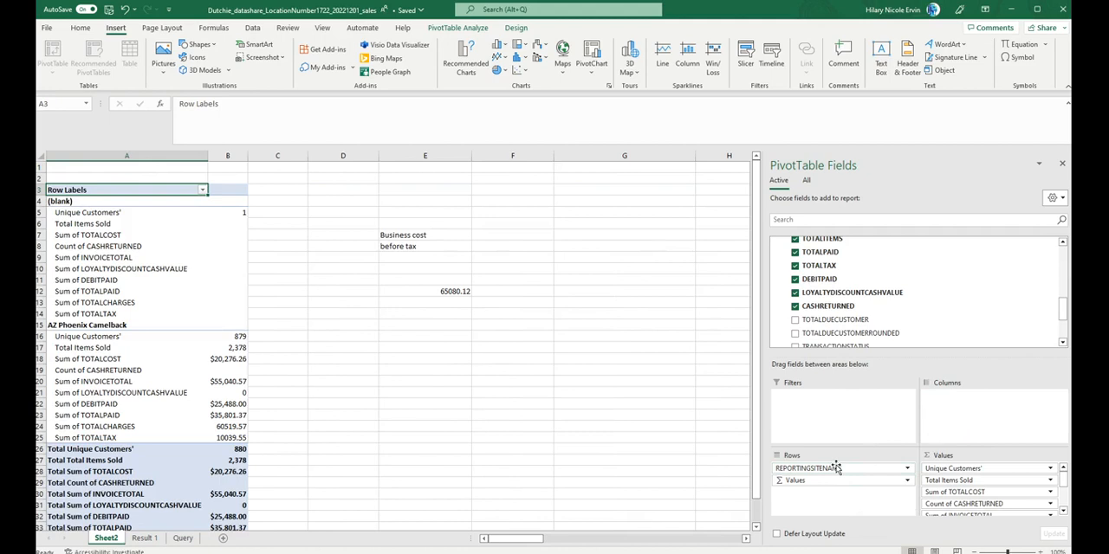
drag(836, 468, 987, 405)
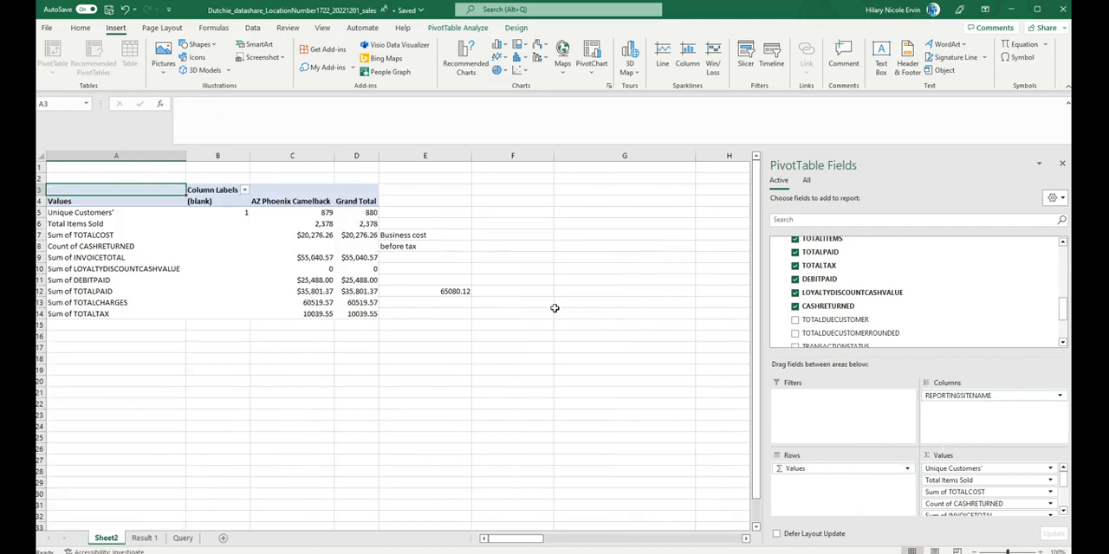
Step: Undo the PivotTable layout rearrangements and the addition of CASHRETURNED
click(409, 242)
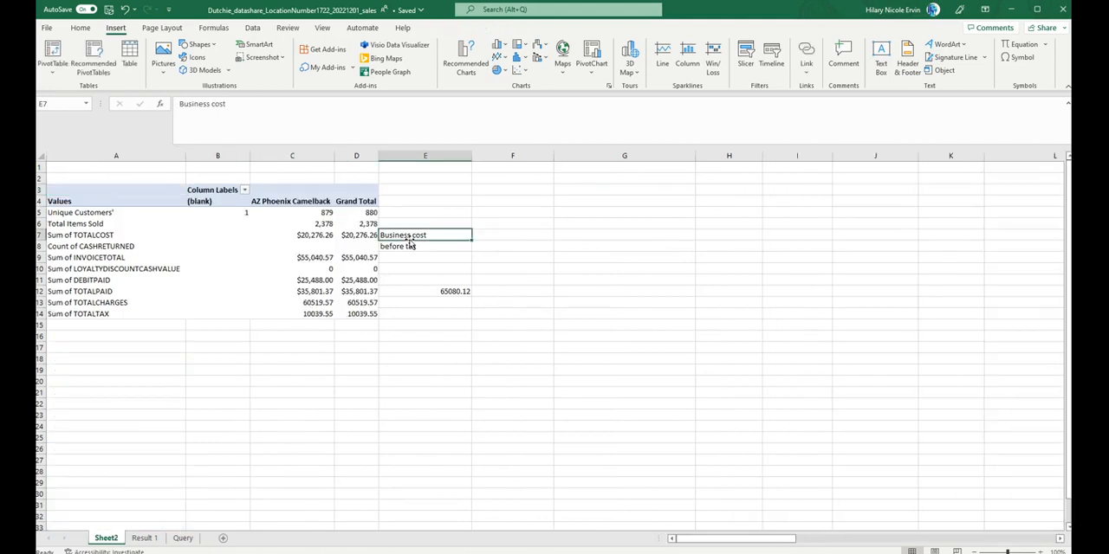
key(ctrl+z)
key(ctrl+z)
key(ctrl+z)
key(ctrl+z)
key(ctrl+z)
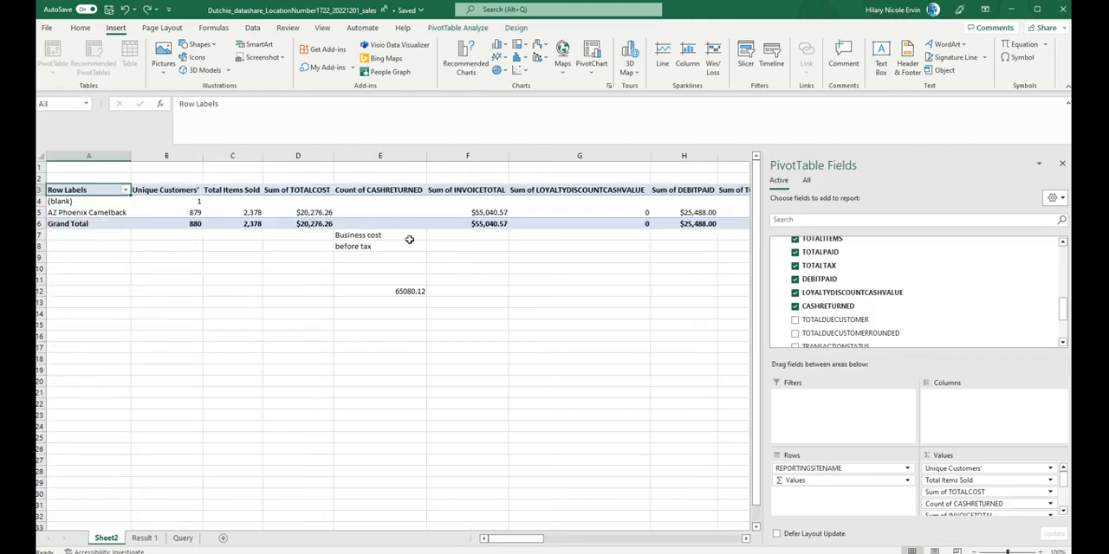
key(ctrl+z)
key(ctrl+z)
key(ctrl+z)
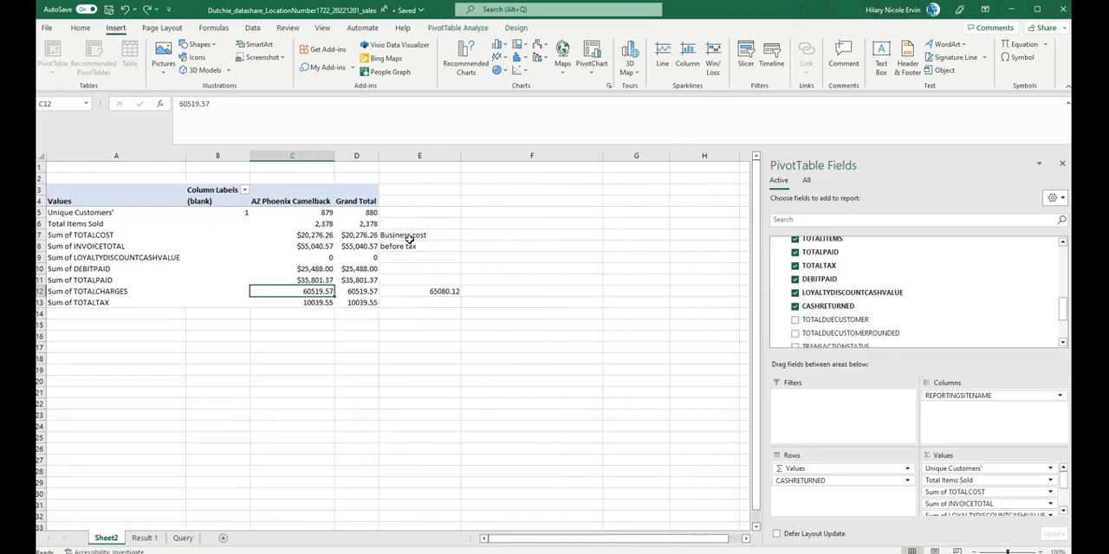
Step: Undo further edits, and redo them to restore the Unique Customers' label, column E notes, E12 formula and Count of CASHRETURNED value
click(411, 246)
key(ctrl+z)
key(ctrl+z)
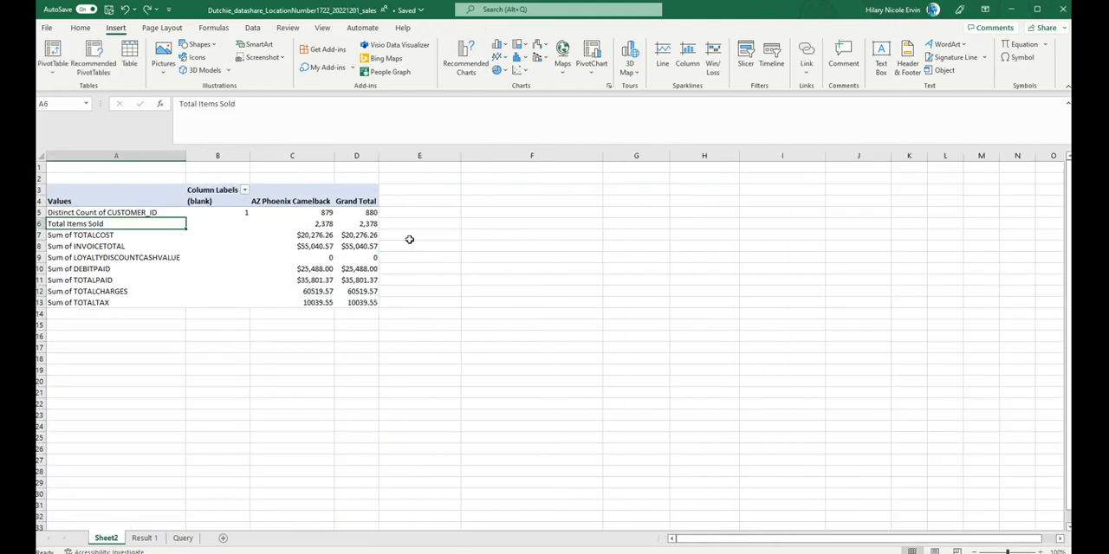
key(ctrl+y)
key(ctrl+y)
key(ctrl+y)
key(ctrl+y)
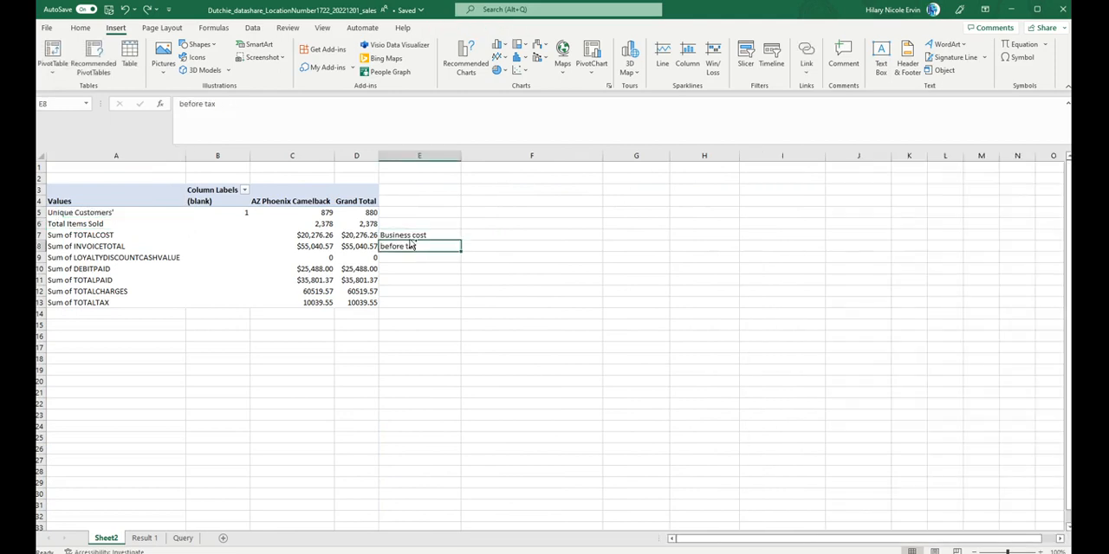
key(ctrl+y)
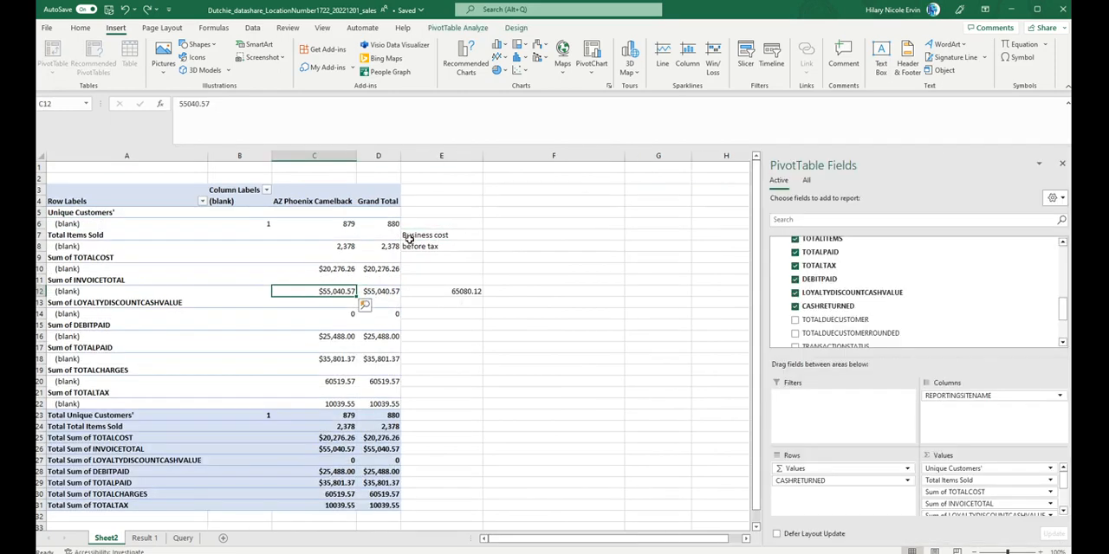
key(ctrl+y)
Step: Check the E12 formula against AZ Phoenix Camelback's Sum of INVOICETOTAL, Sum of TOTALTAX and Sum of TOTALCHARGES
click(451, 300)
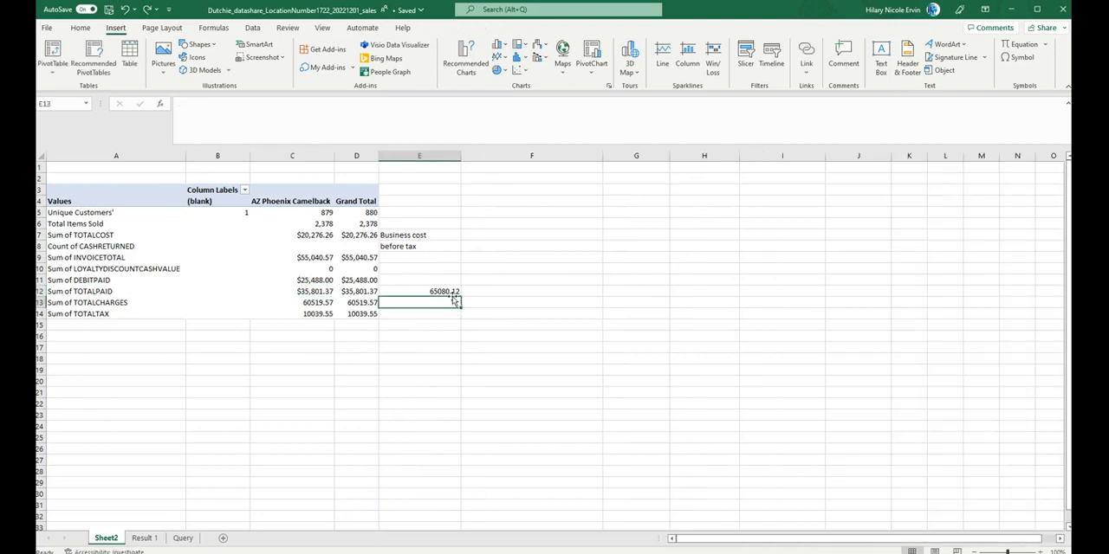
click(453, 294)
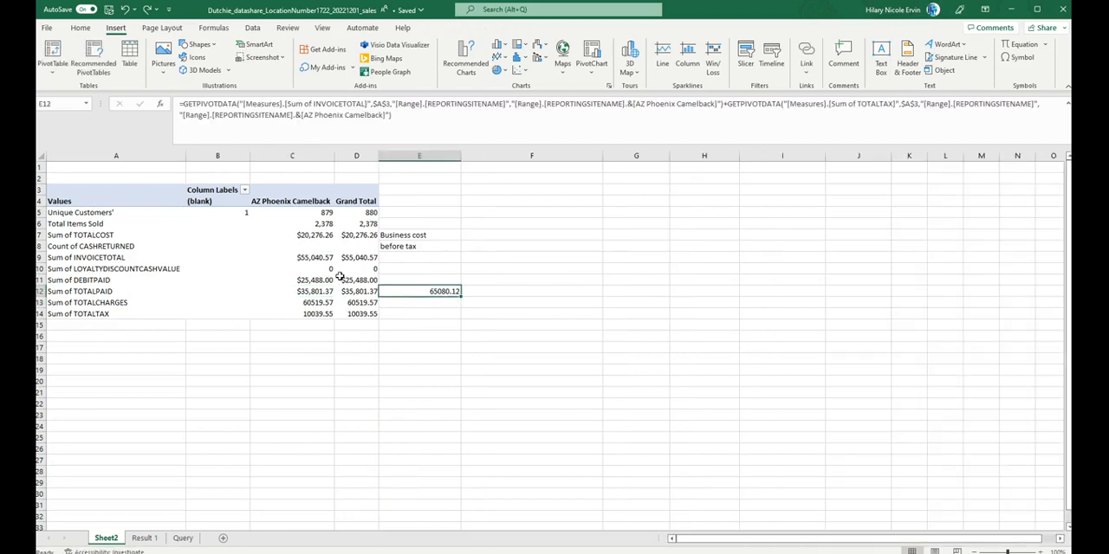
click(320, 258)
click(321, 315)
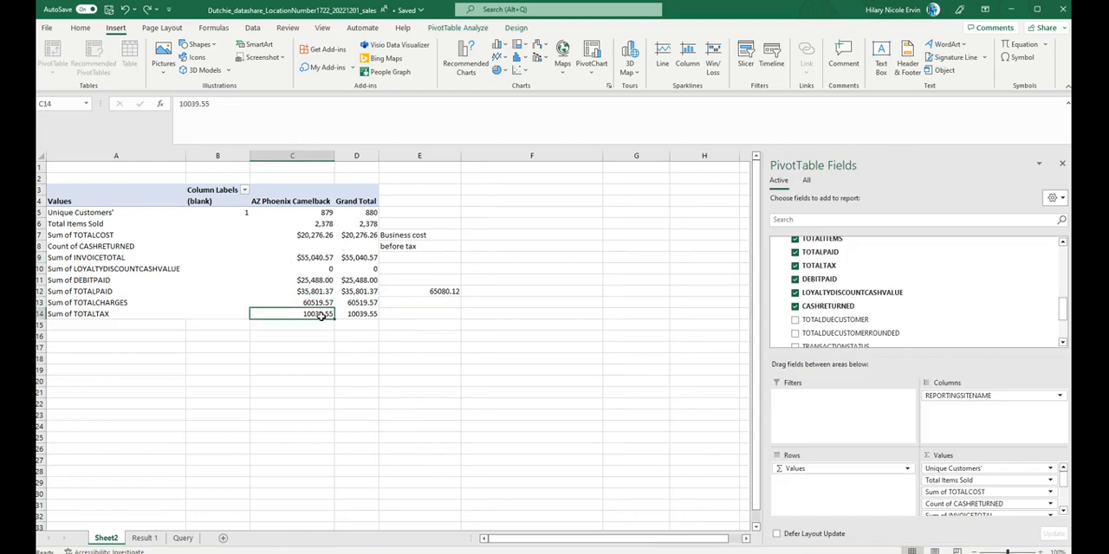
click(451, 292)
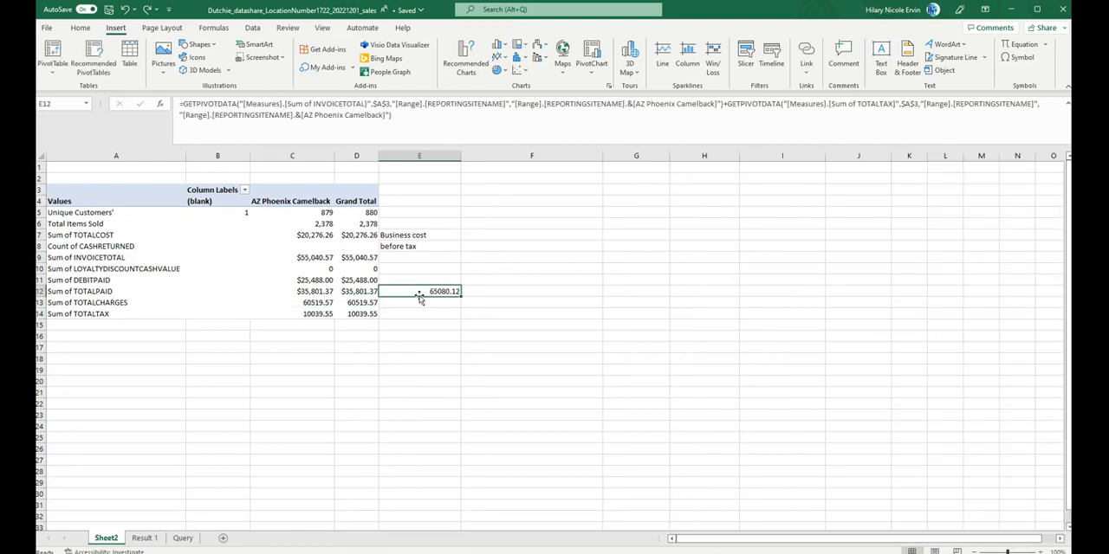
click(312, 303)
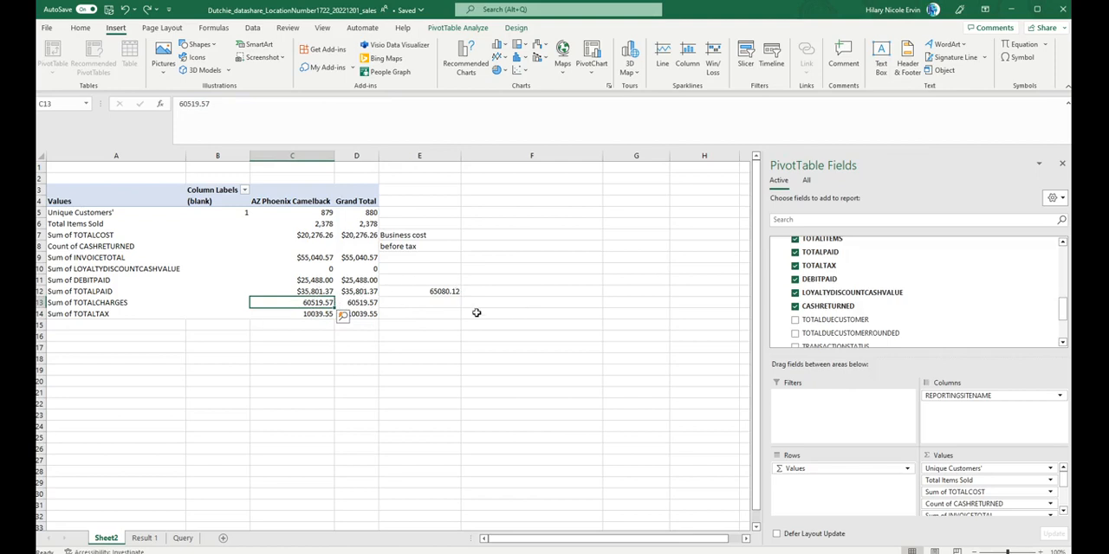
Step: Enter the note "noticed a $70 difference" in C18 below the PivotTable
click(272, 357)
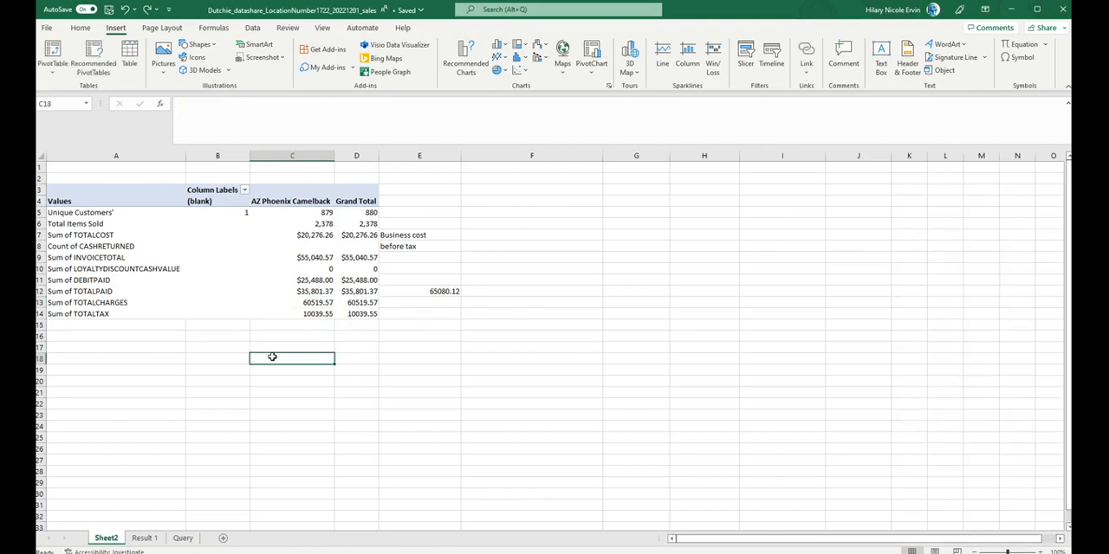
text(noticed a)
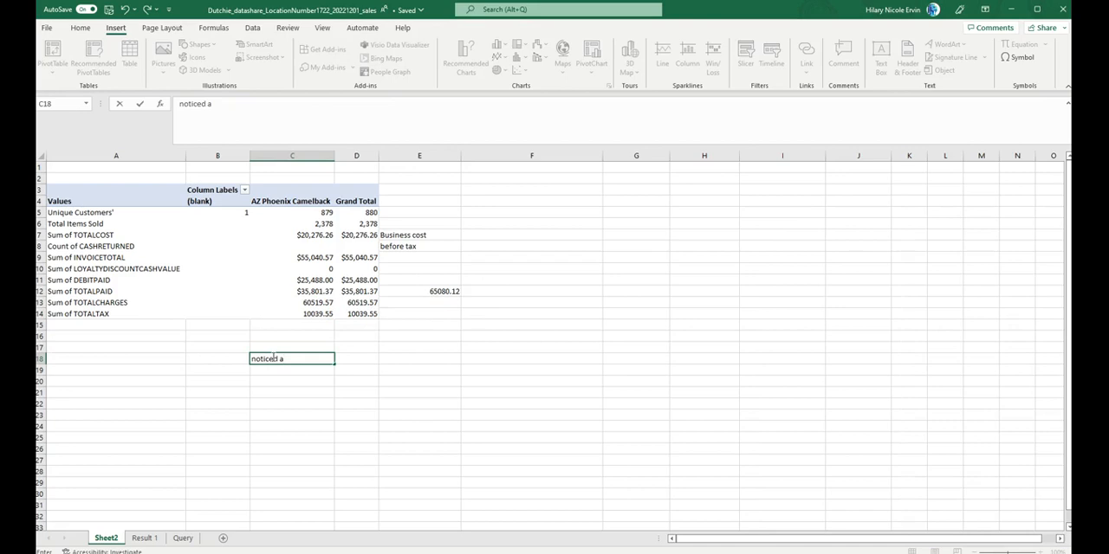
text( $70 difference)
key(Return)
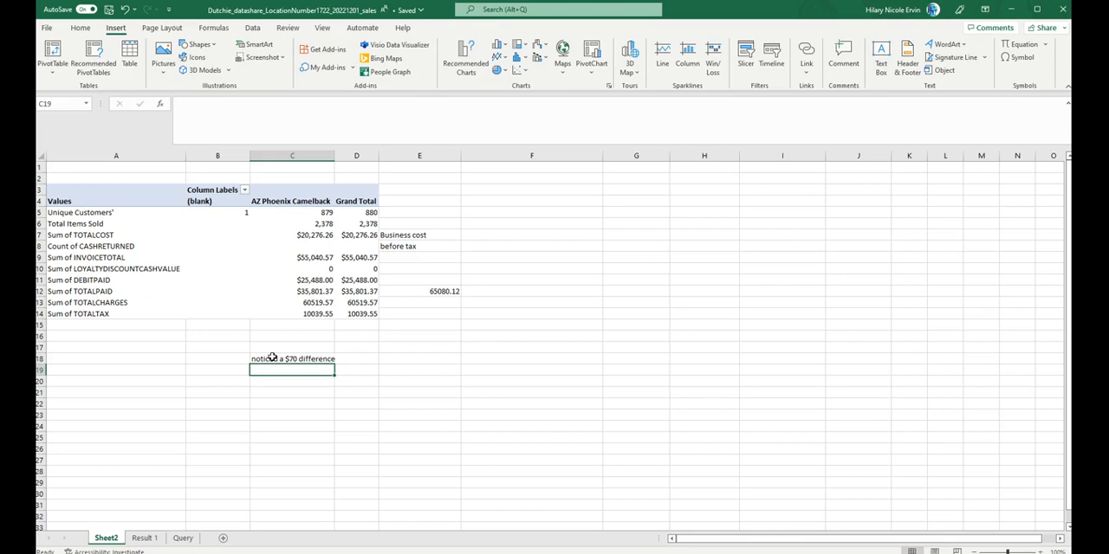
click(272, 358)
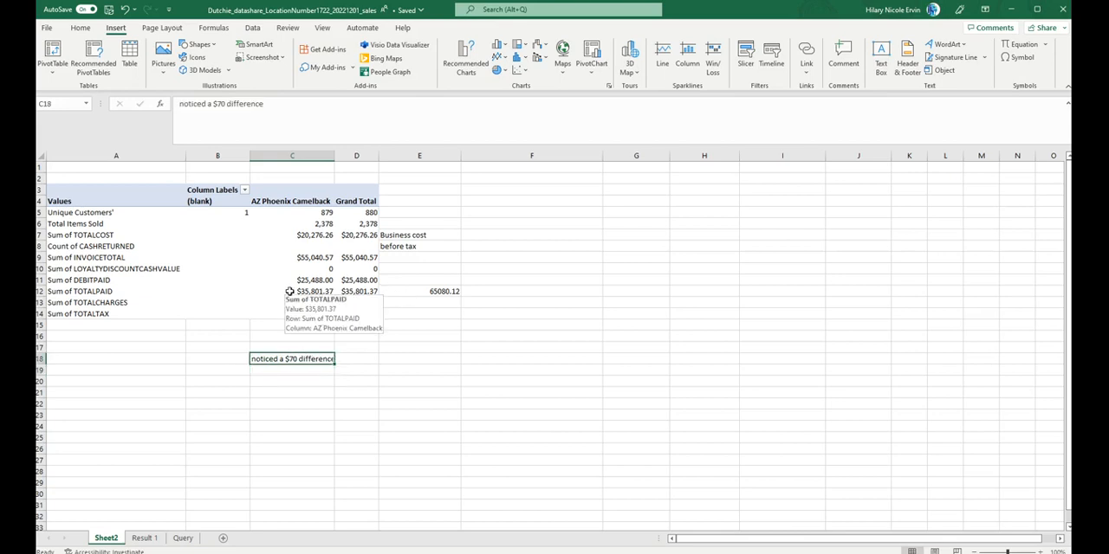
Step: Open the value field settings of Count of CASHRETURNED
click(289, 291)
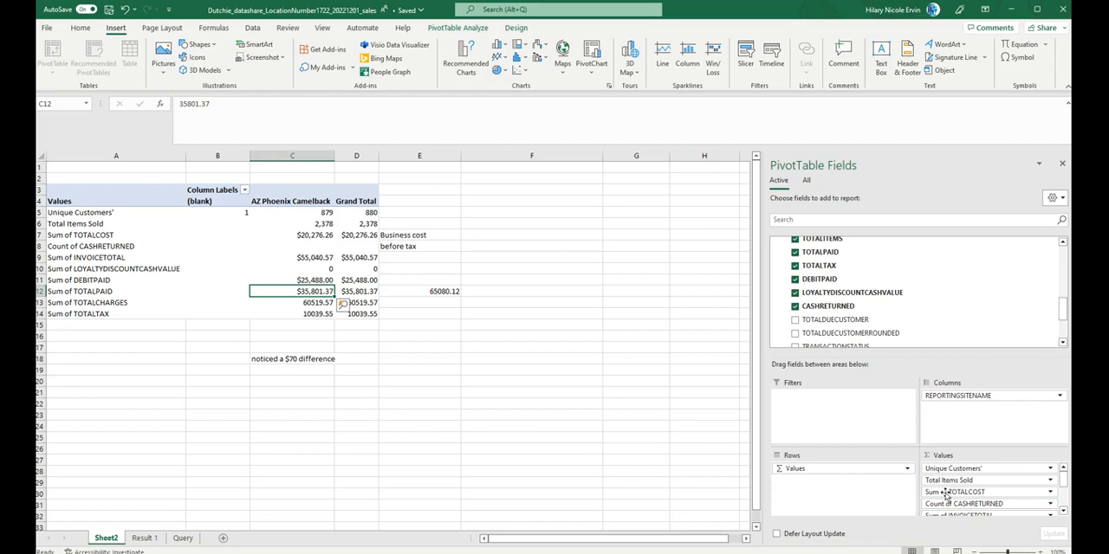
click(1052, 507)
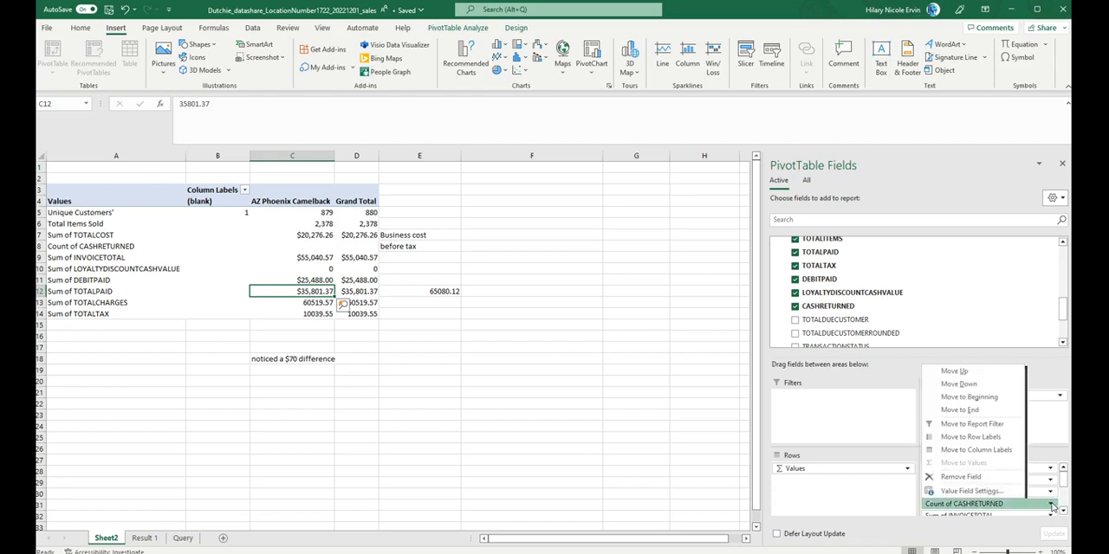
click(961, 491)
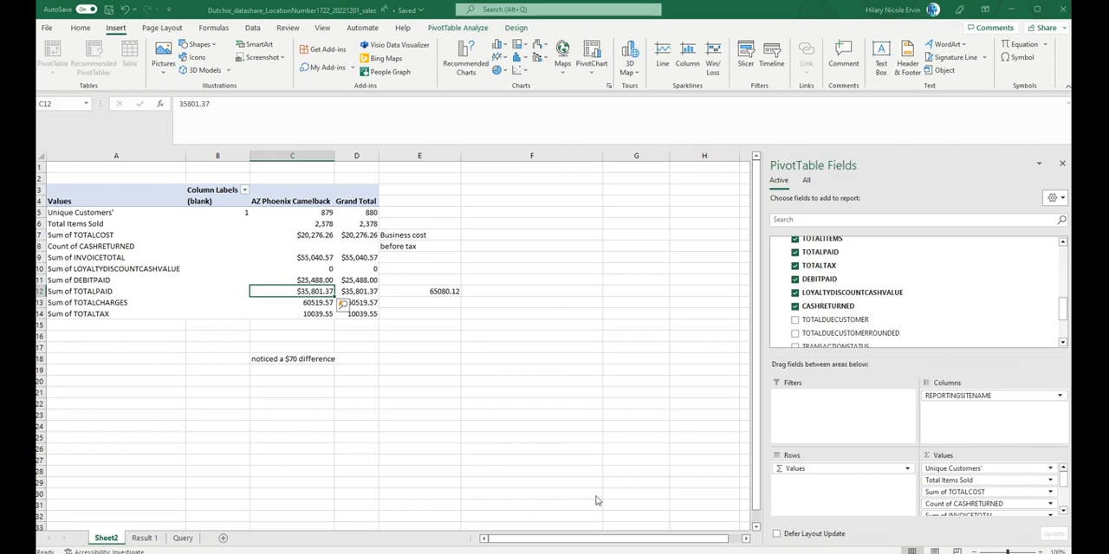
Step: Remove Sum of TOTALCOST and Count of CASHRETURNED from the PivotTable's values
click(1051, 495)
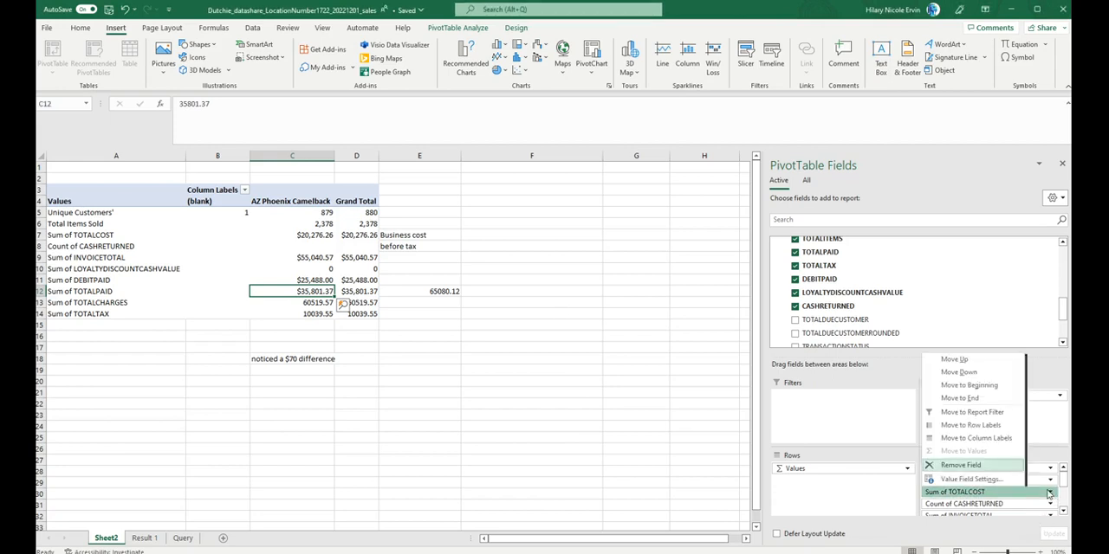
click(992, 464)
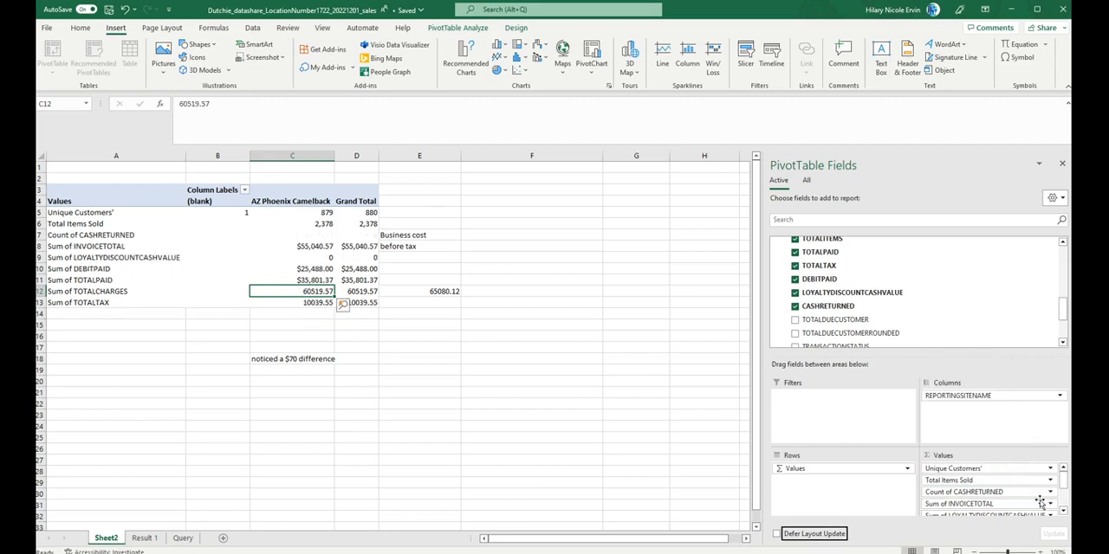
scroll(1049, 505, down, 1)
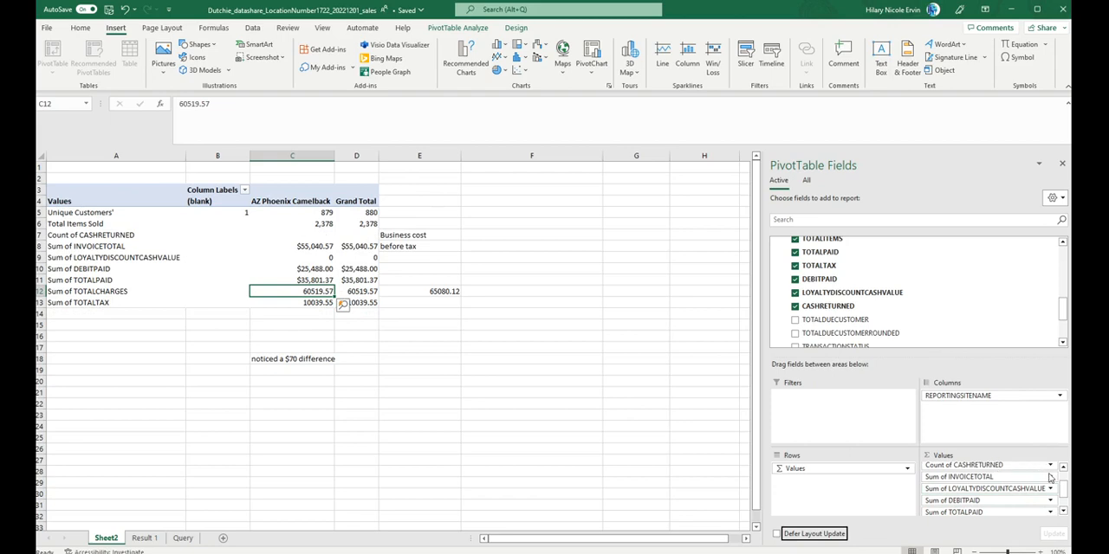
click(1050, 469)
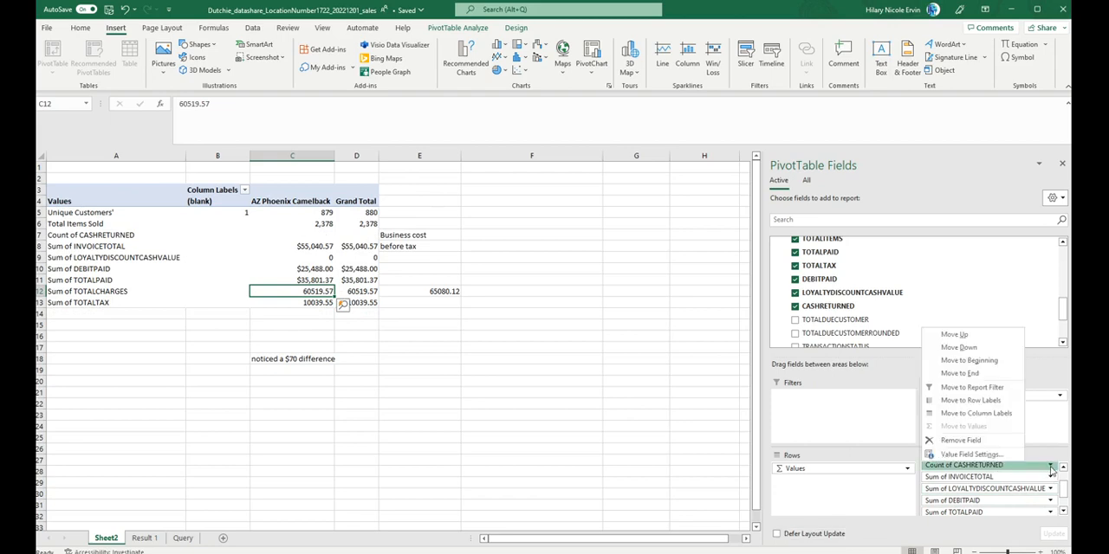
click(963, 442)
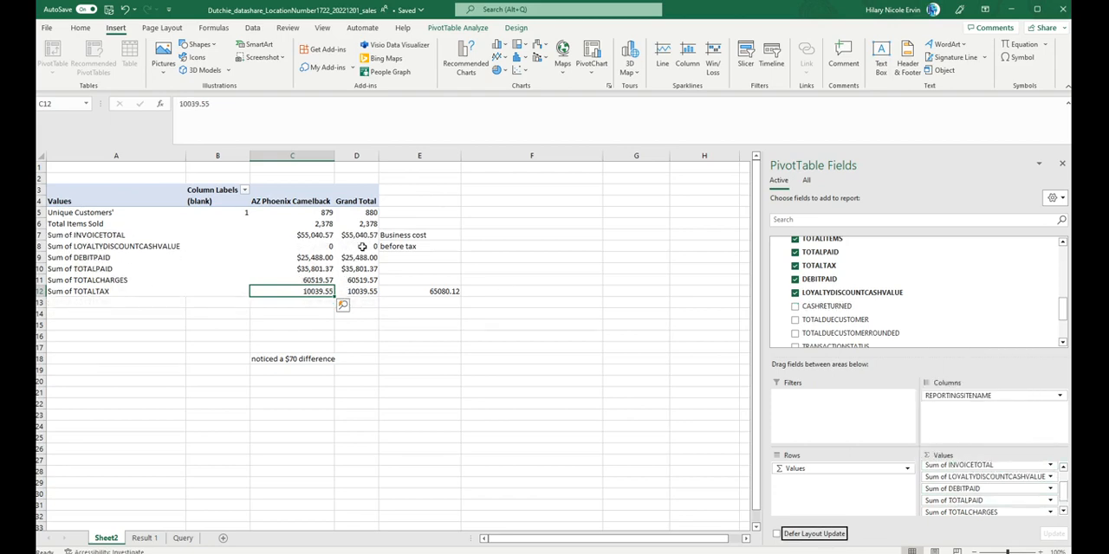
Step: Review the PivotTable's remaining value fields and delete the "before tax" note from E8
click(242, 217)
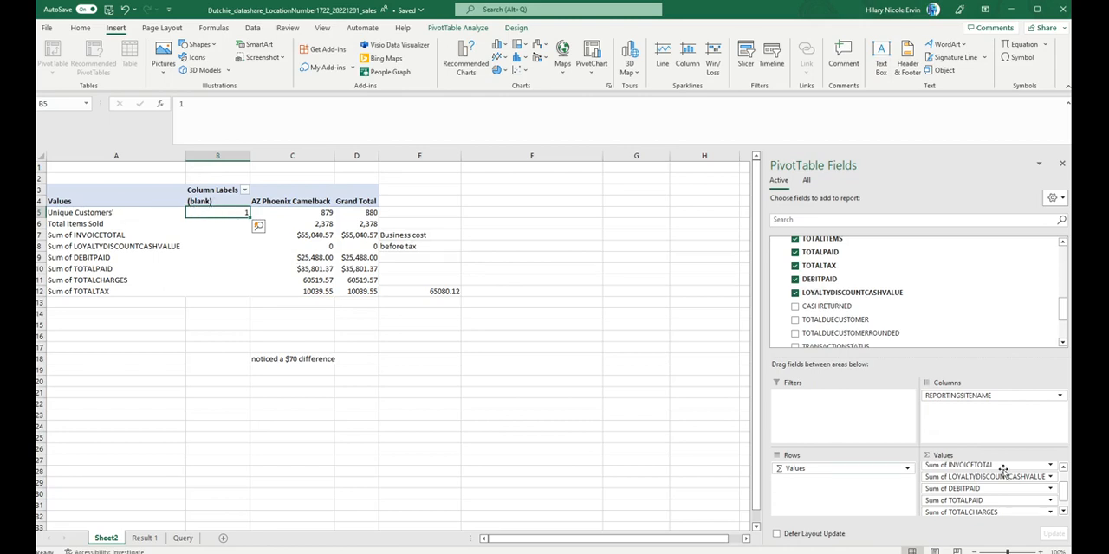
scroll(1004, 473, up, 1)
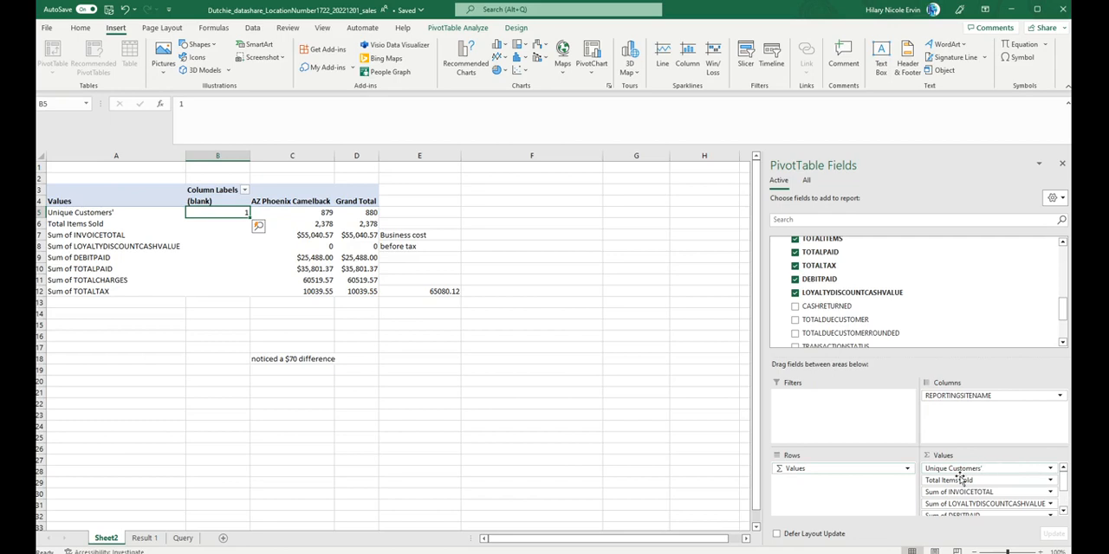
scroll(959, 476, down, 1)
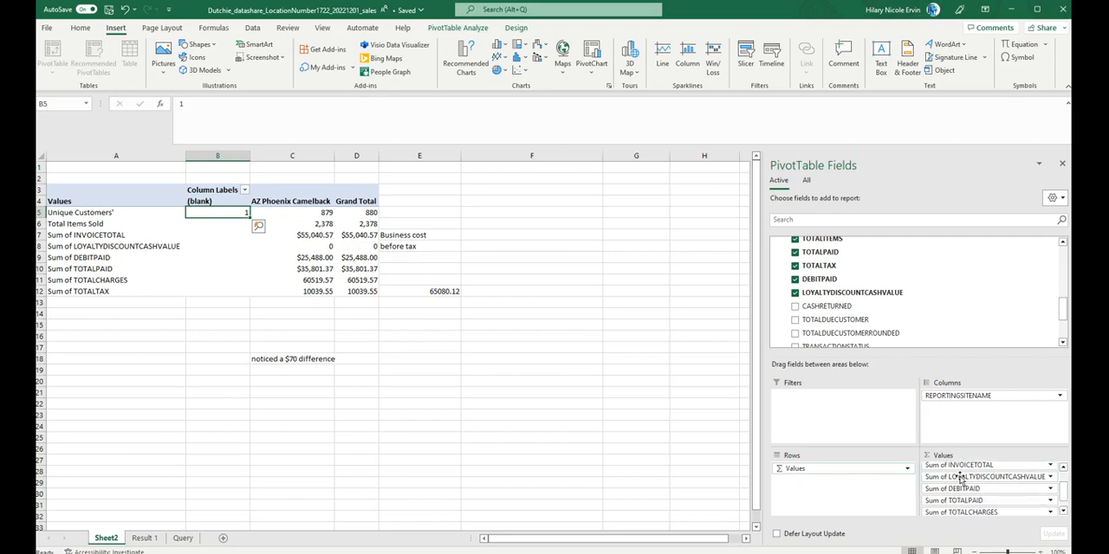
click(425, 250)
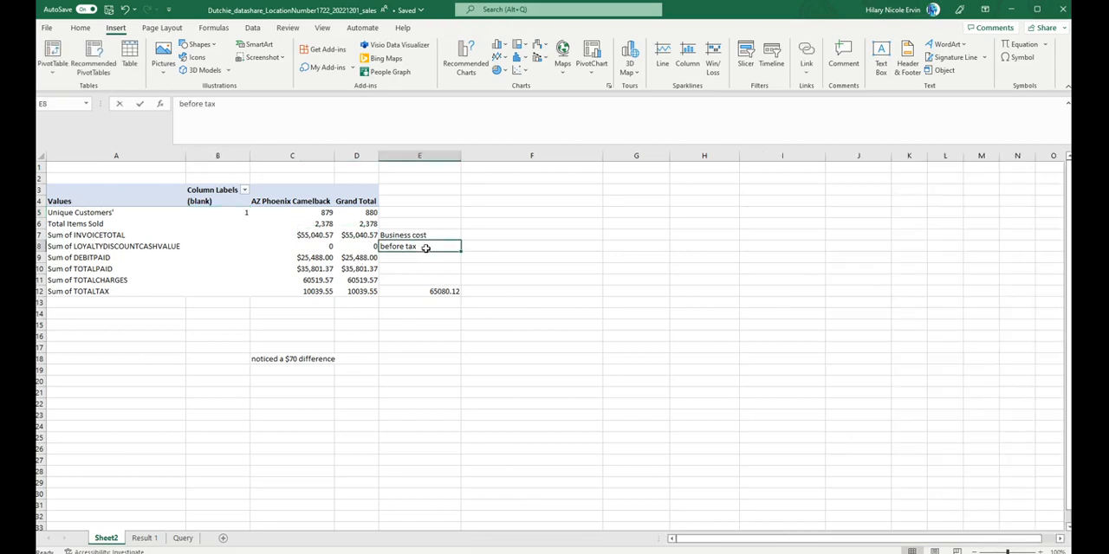
key(BackSpace)
Step: Find TOTALCOST in the PivotTable's field list and add it back to the values as a sum
click(145, 214)
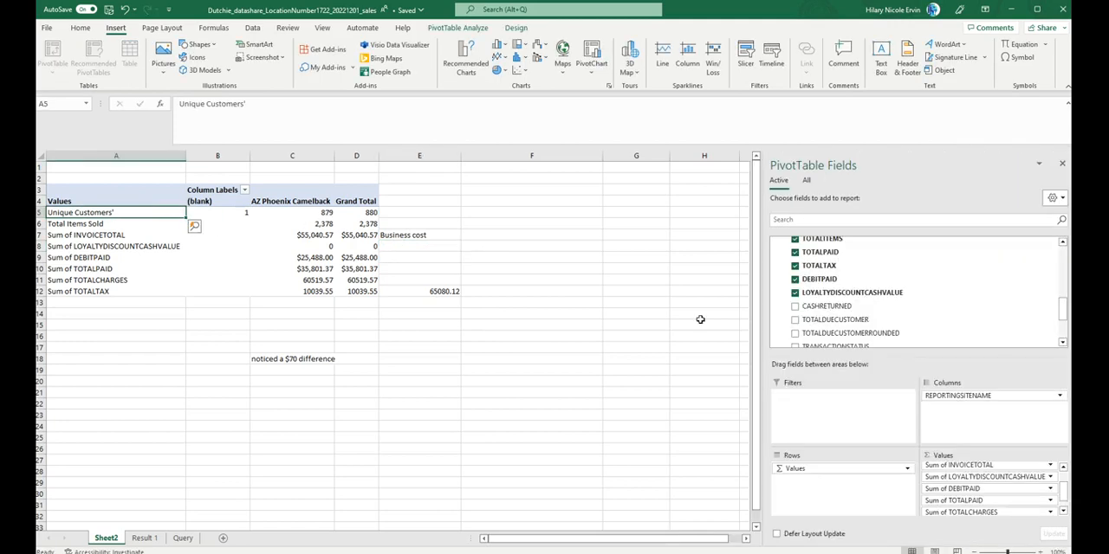
scroll(869, 324, down, 2)
scroll(869, 324, down, 1)
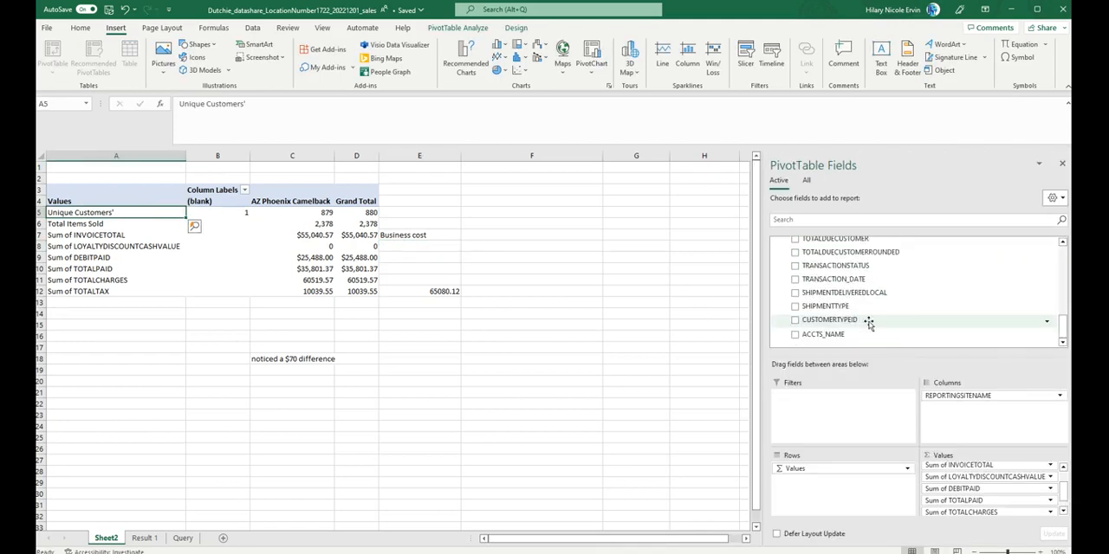
scroll(795, 310, up, 3)
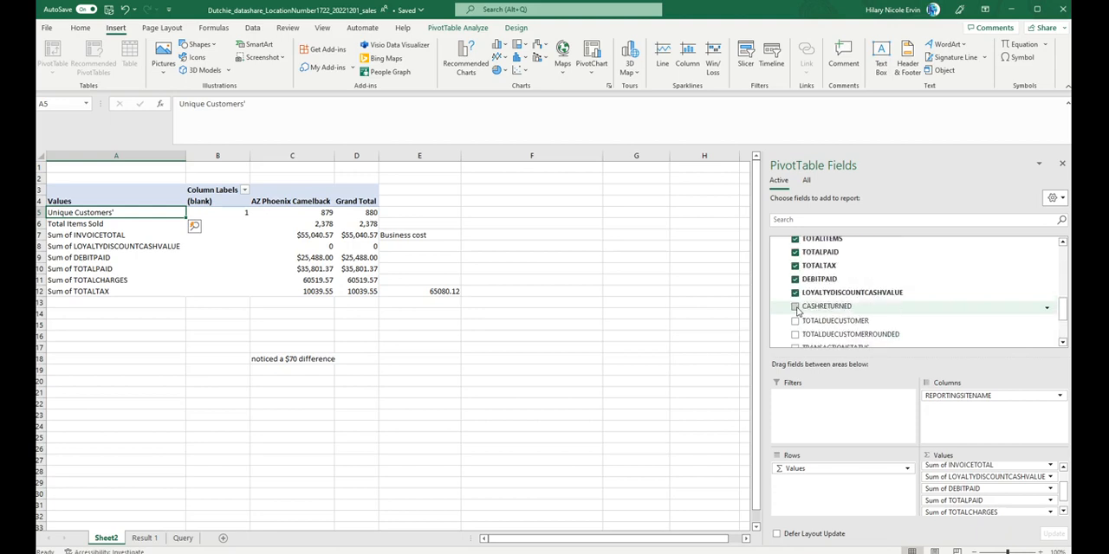
scroll(795, 310, up, 4)
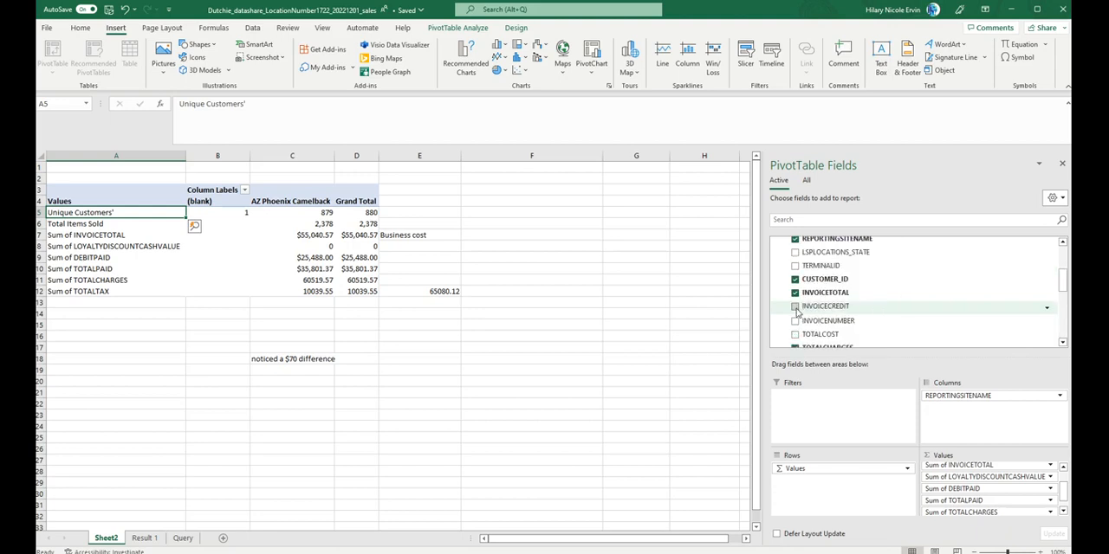
click(795, 335)
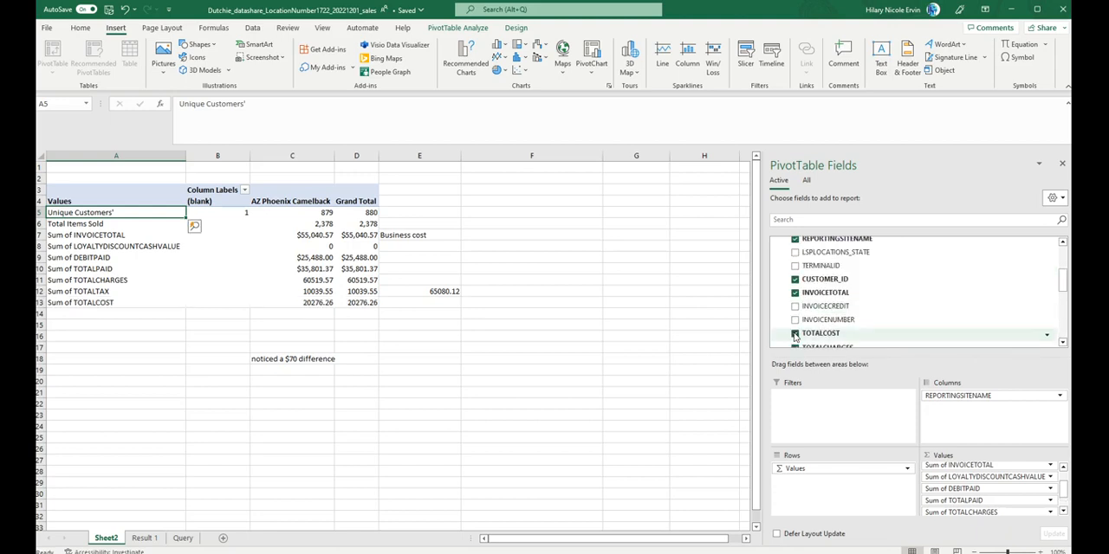
click(795, 306)
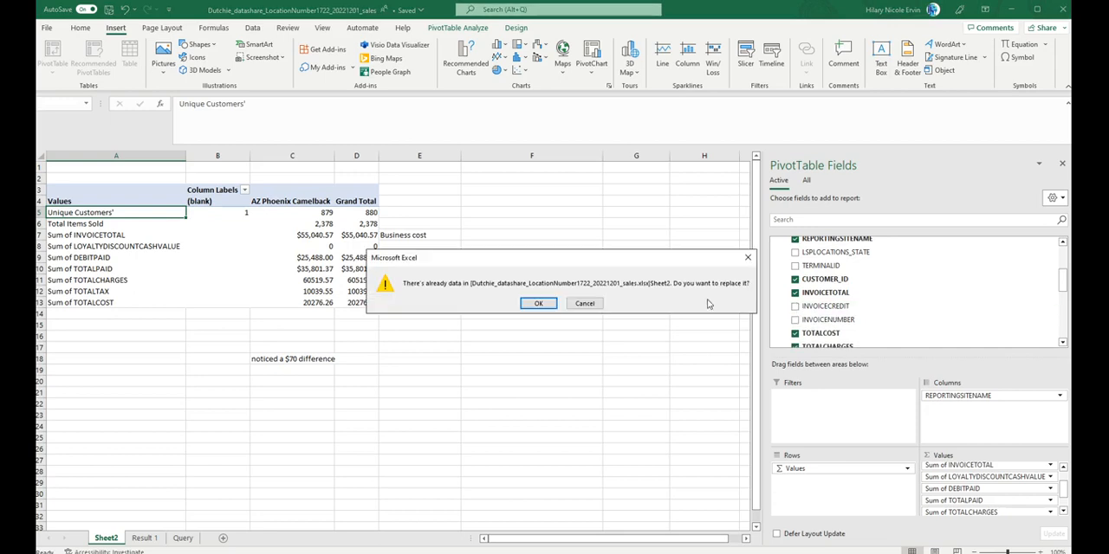
click(585, 307)
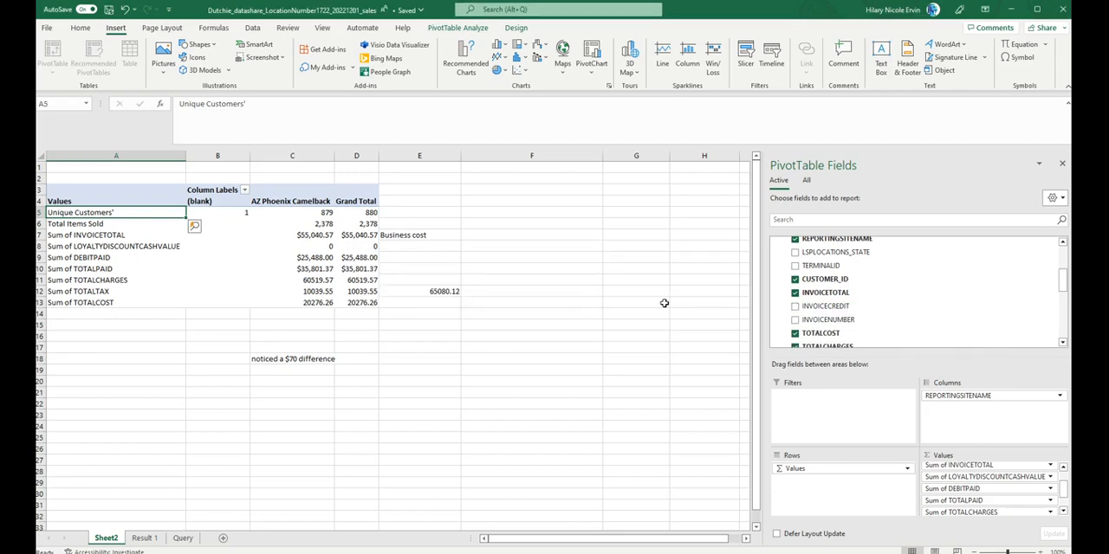
click(795, 306)
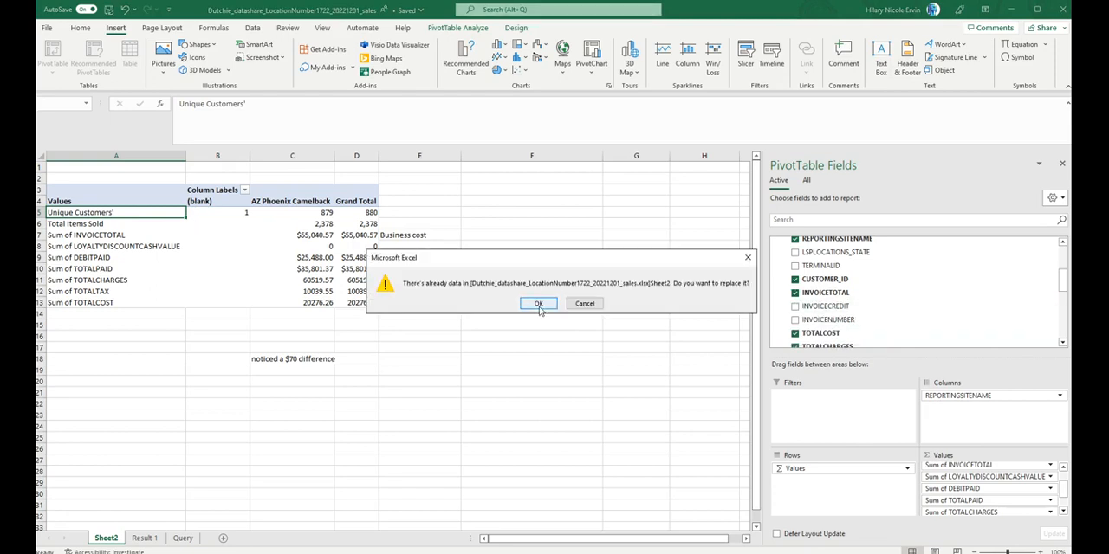
click(582, 303)
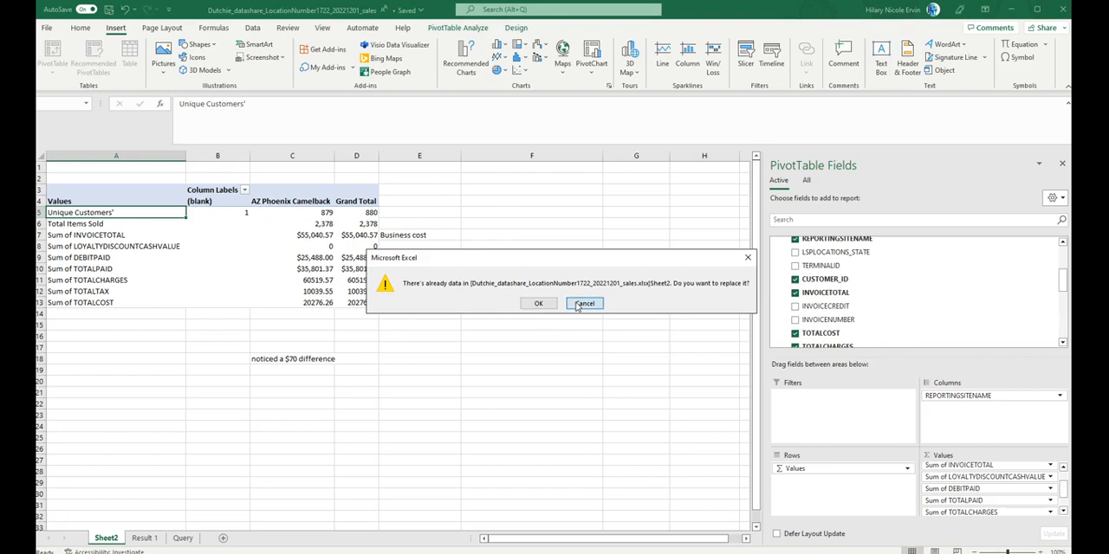
click(148, 360)
click(110, 193)
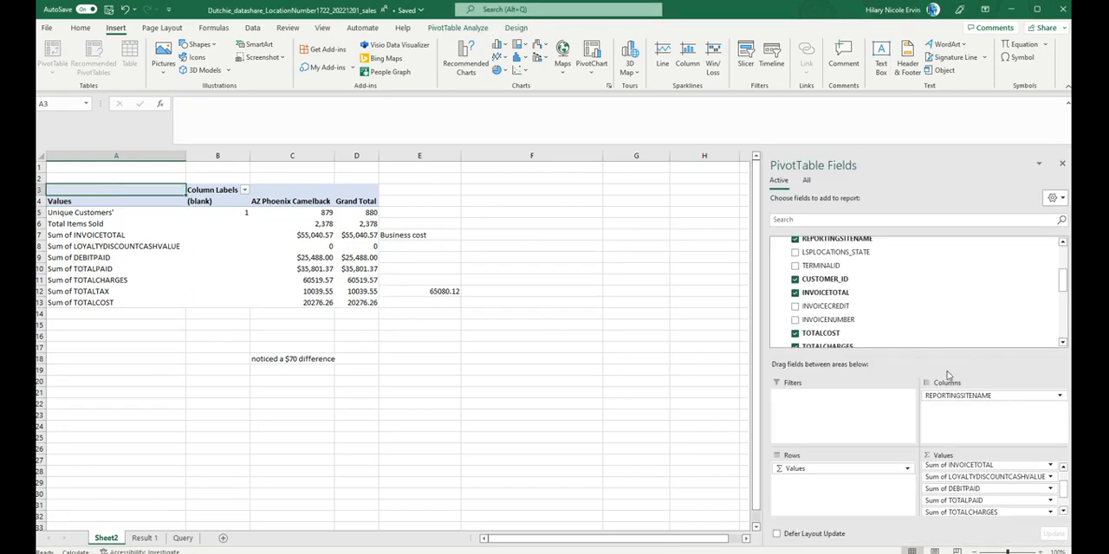
click(795, 306)
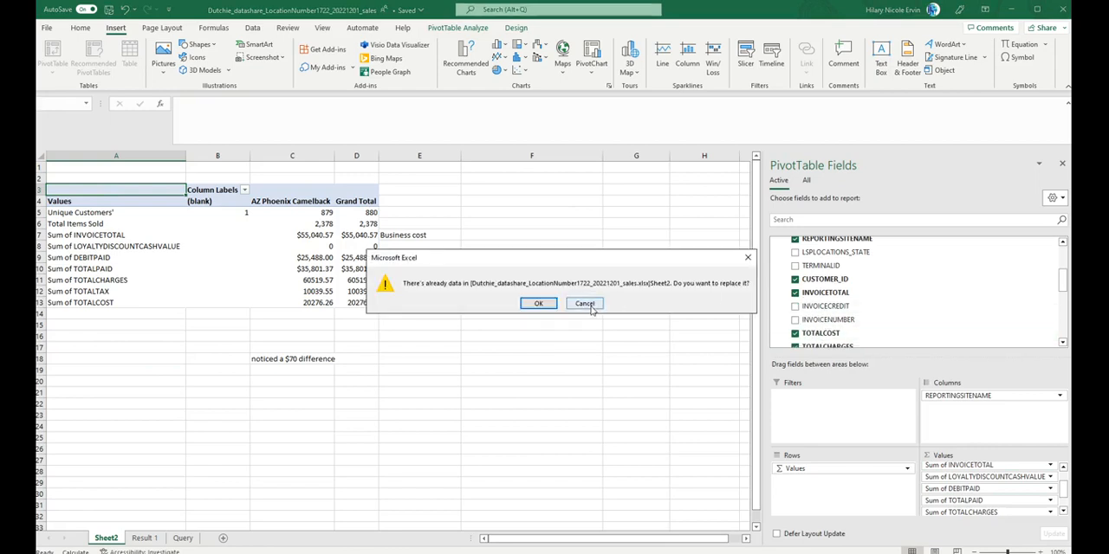
click(585, 303)
Step: Clear the "Business cost" note from E7 and the check value from E12 beside the PivotTable
click(404, 238)
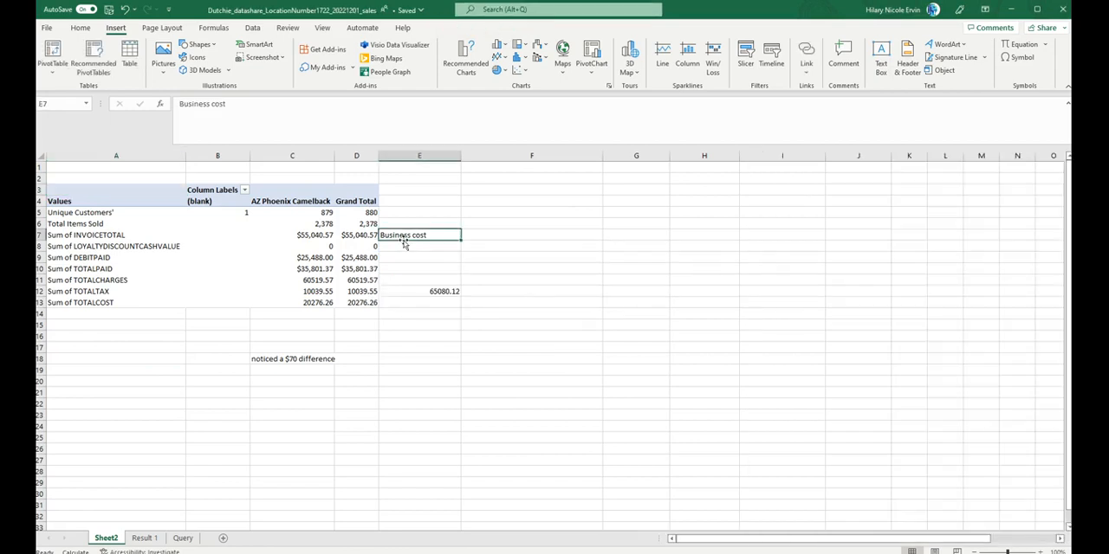
text(\)
key(Escape)
key(Down)
key(Down)
key(Down)
key(Down)
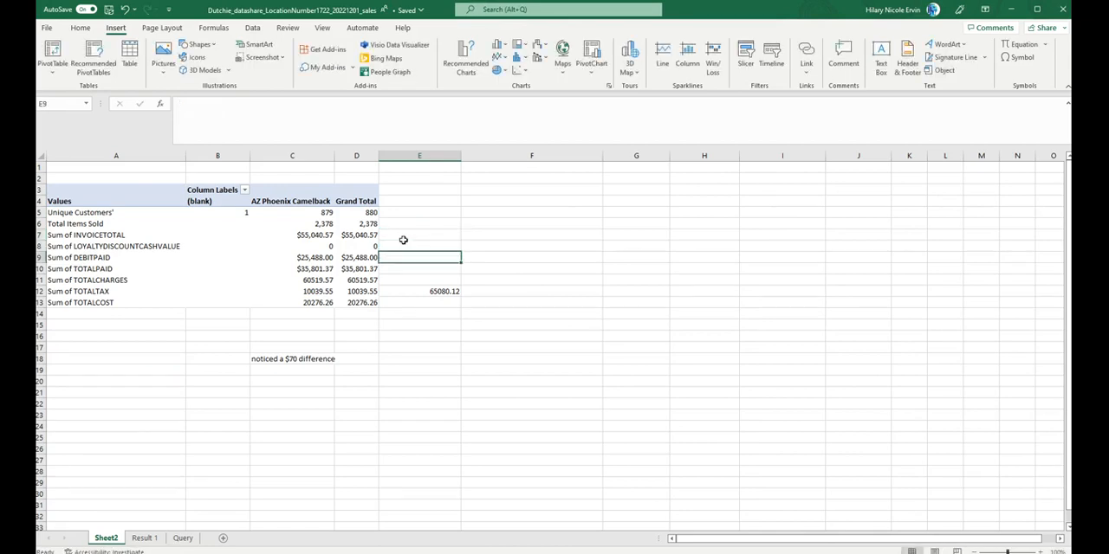
key(Down)
key(BackSpace)
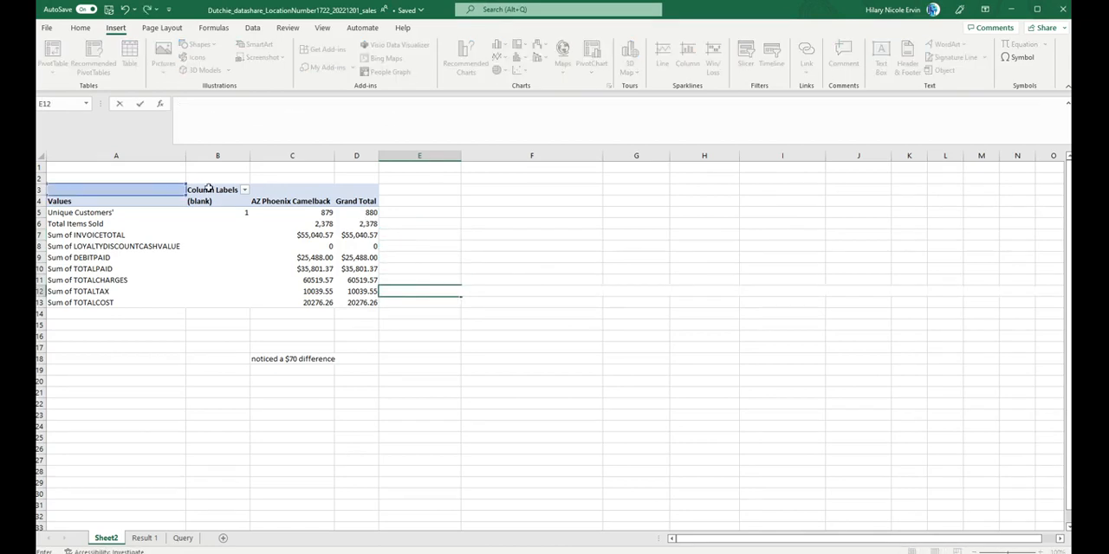
click(99, 211)
key(ctrl+shift+Down)
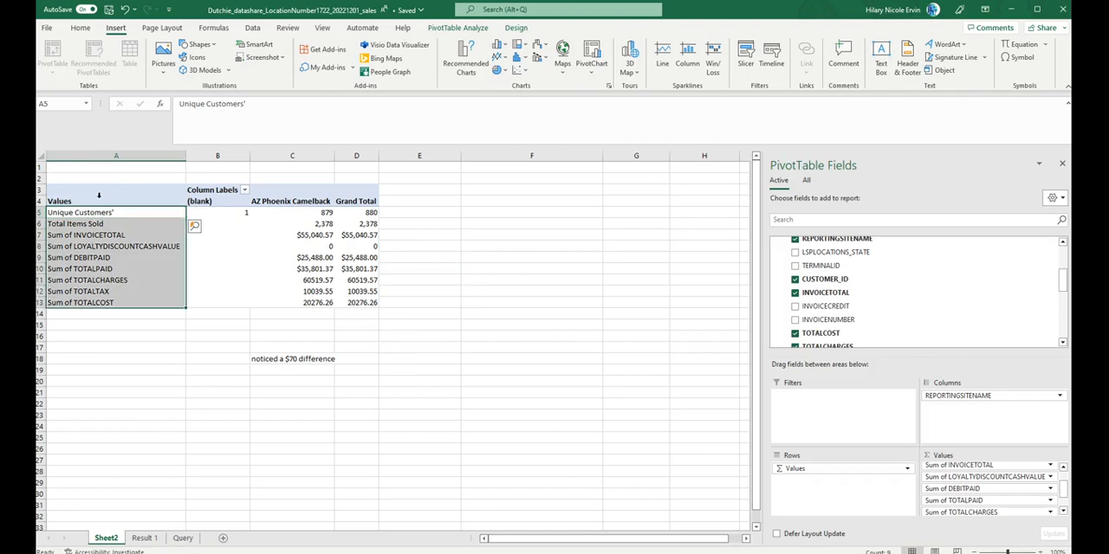
click(795, 307)
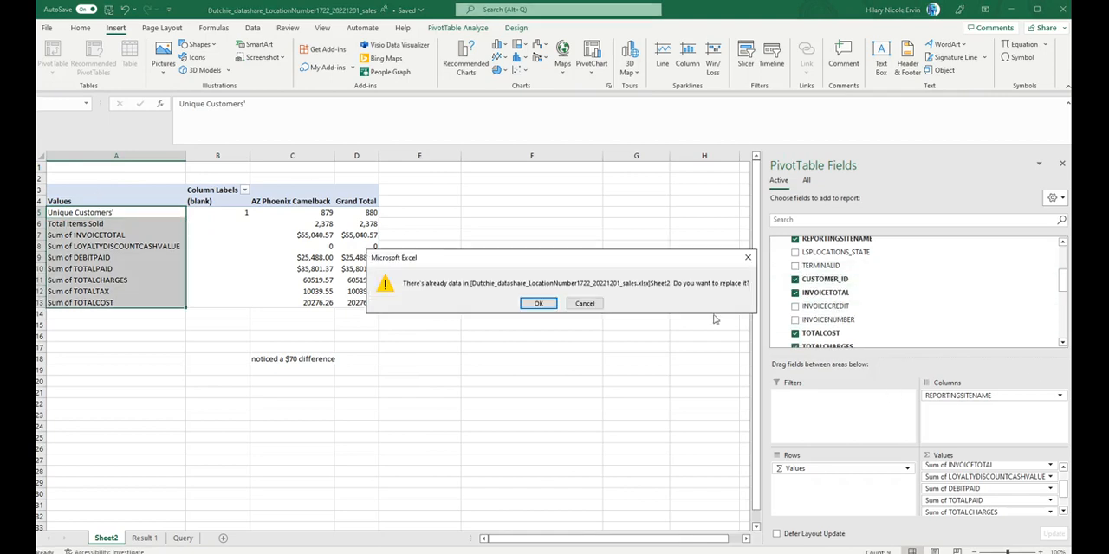
click(584, 303)
Step: Delete the "noticed a $70 difference" note from C18 and add INVOICECREDIT to the PivotTable
click(263, 360)
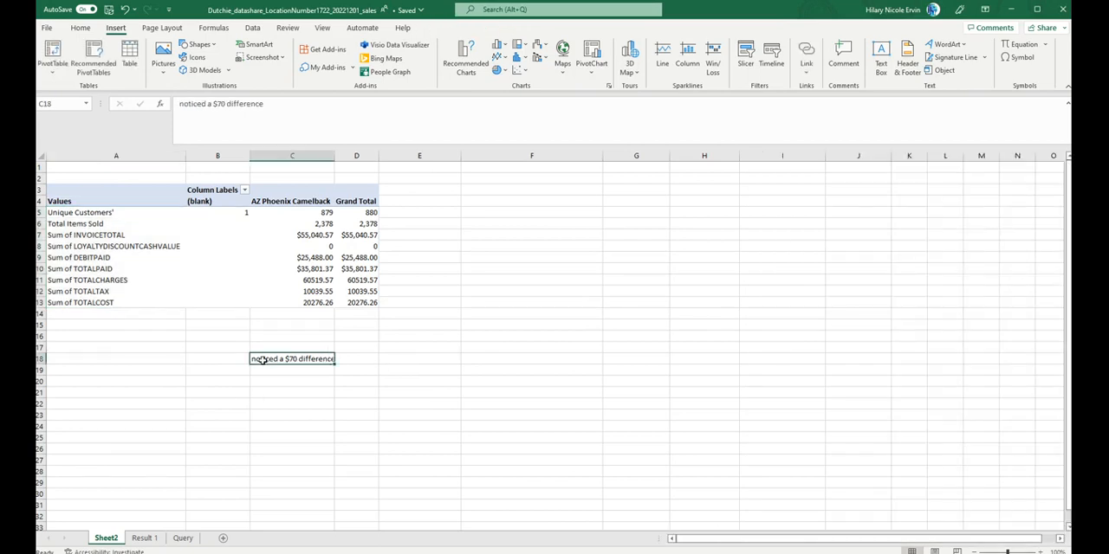
key(BackSpace)
click(82, 187)
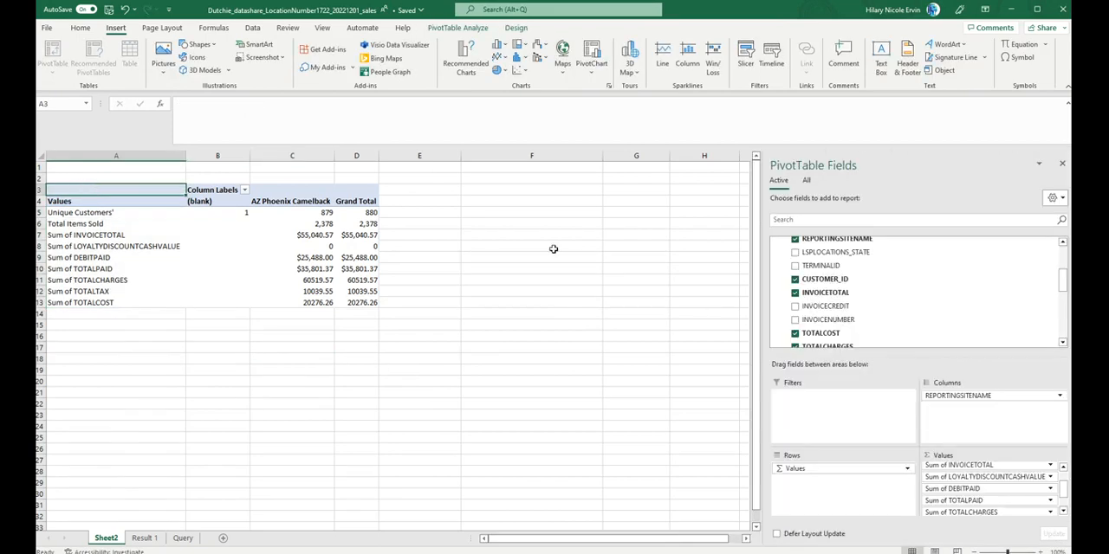
click(794, 307)
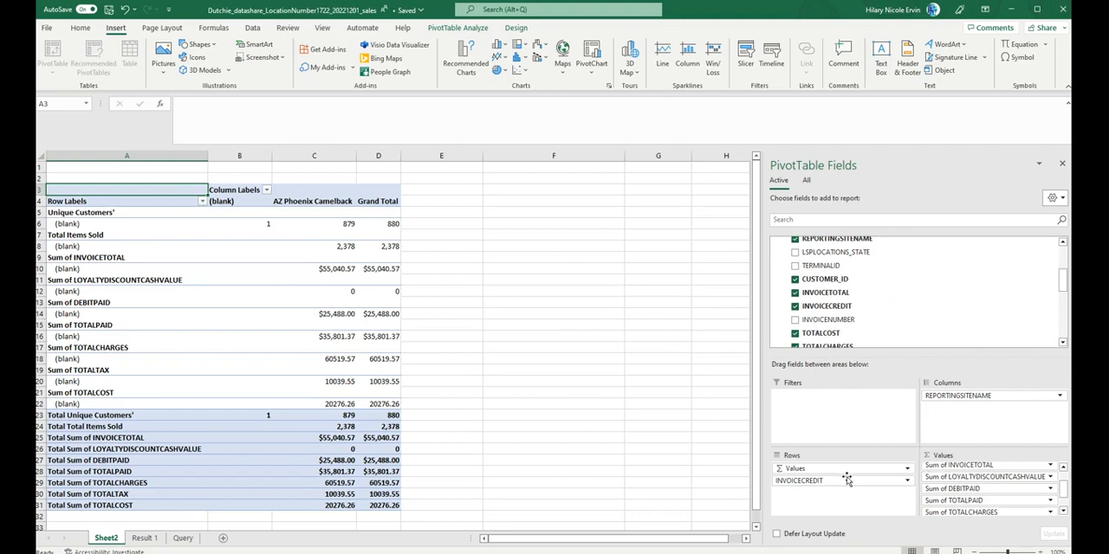
scroll(975, 493, down, 2)
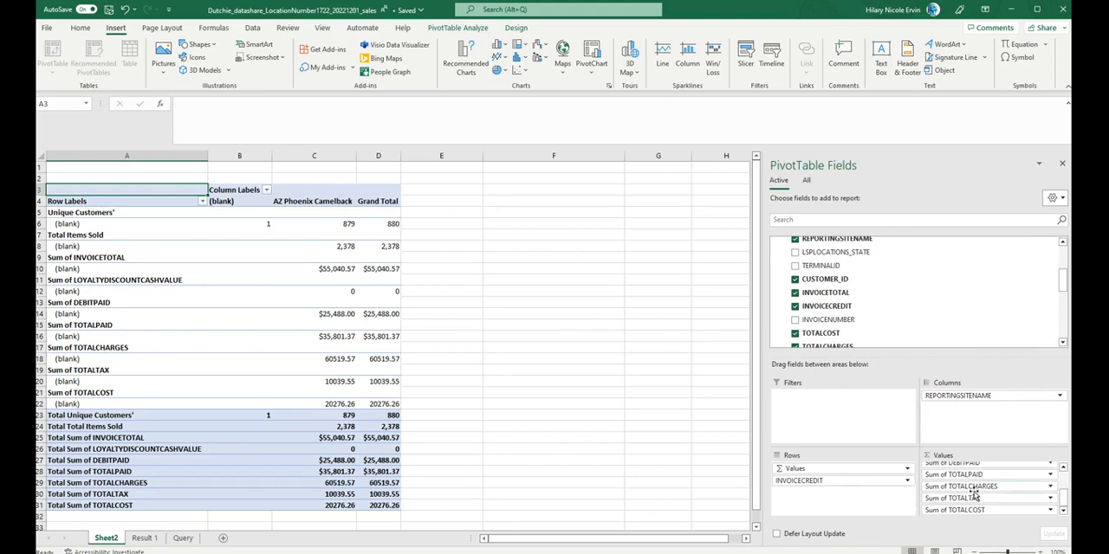
click(1058, 198)
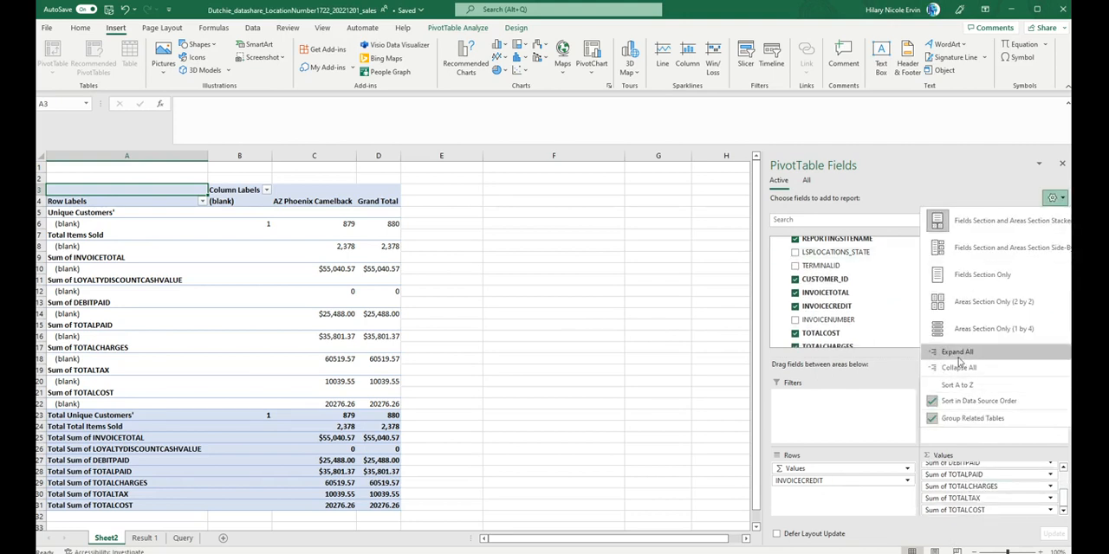
click(976, 176)
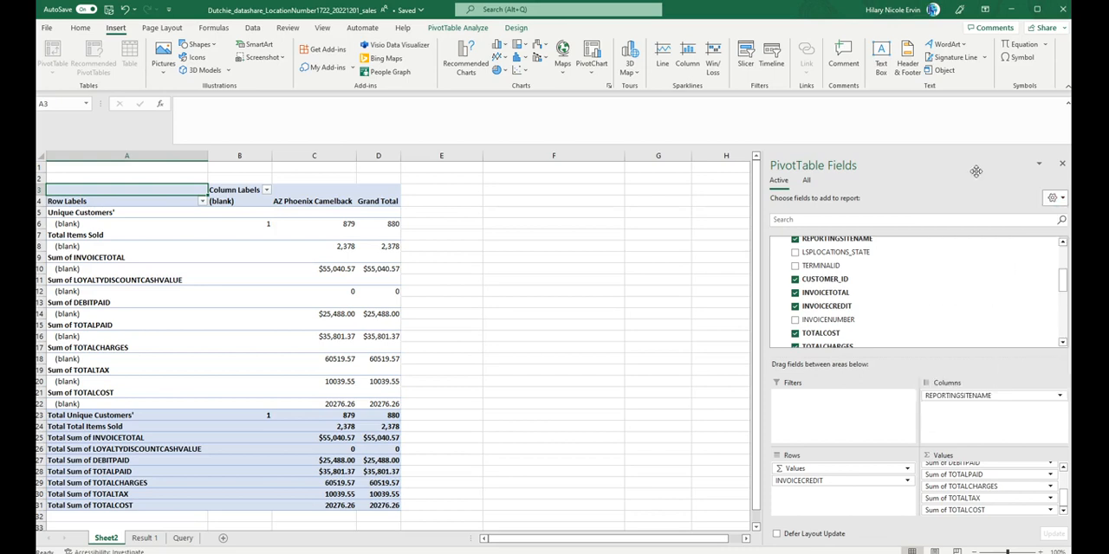
click(1040, 169)
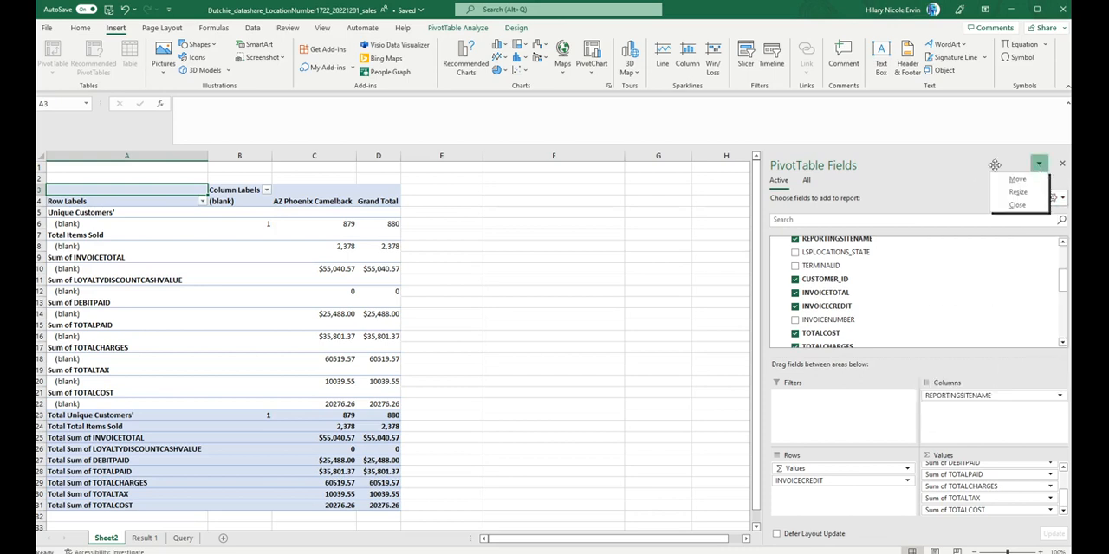
click(937, 186)
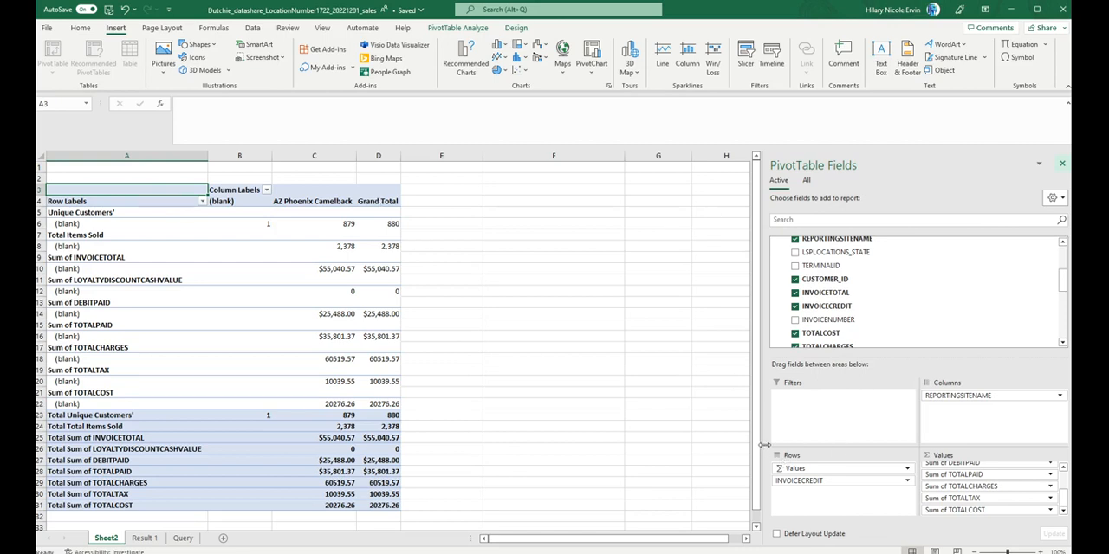
Step: Widen the PivotTable Fields pane and remove INVOICECREDIT from the PivotTable's rows
drag(764, 445, 592, 428)
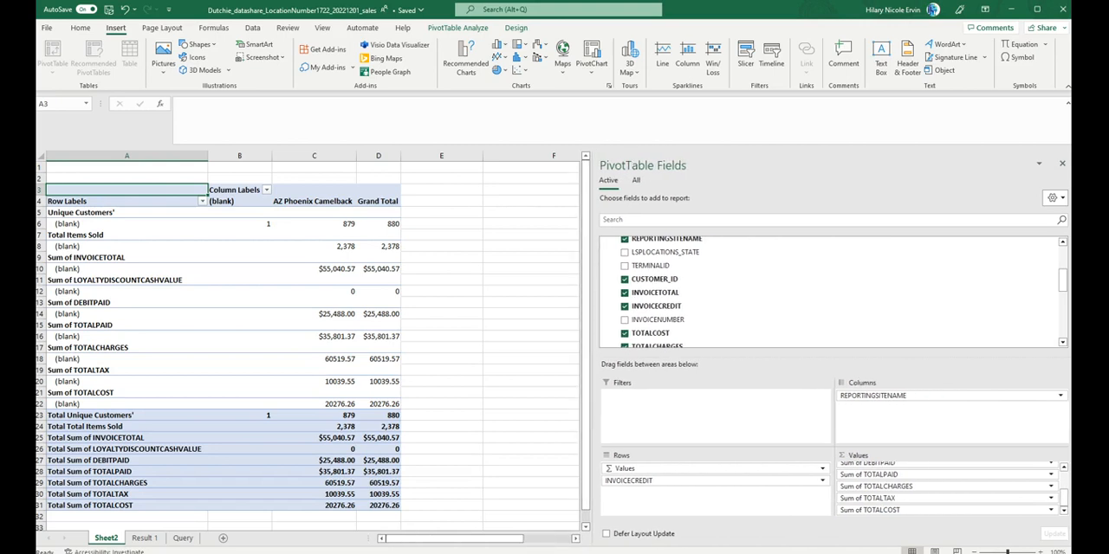
click(606, 535)
click(606, 535)
drag(788, 481, 835, 300)
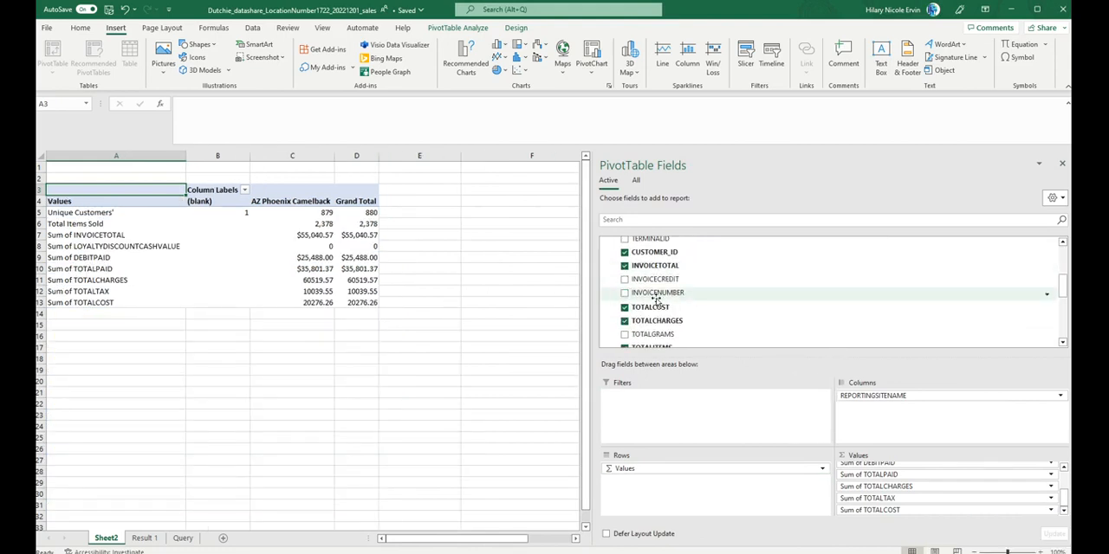
Step: Examine the source columns on the Result 1 sheet, comparing INVOICETOTAL, INVOICECREDIT and INVOICENUMBER from the header row down
click(141, 537)
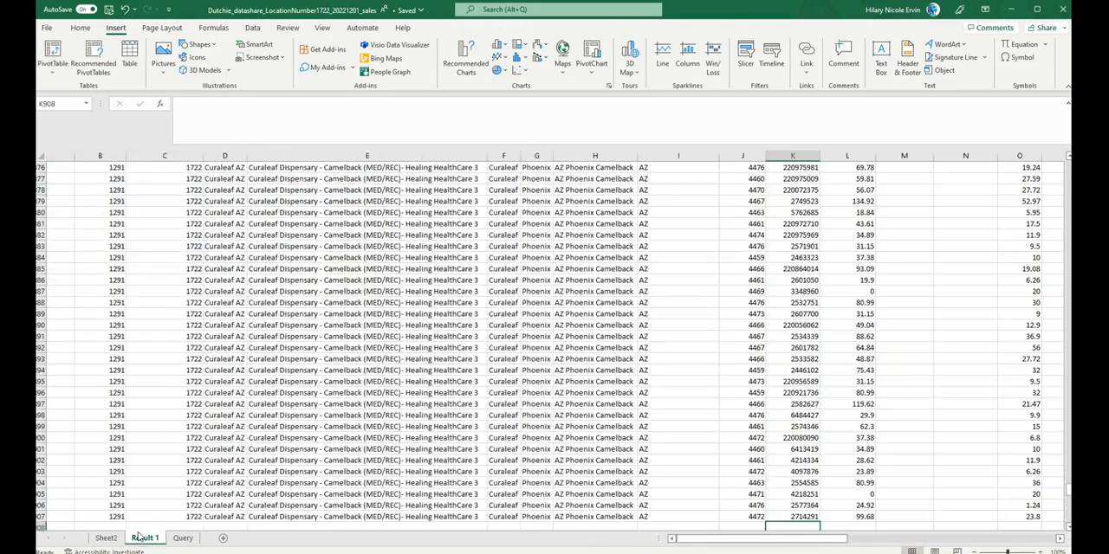
scroll(498, 329, right, 3)
scroll(498, 329, left, 3)
scroll(498, 329, down, 7)
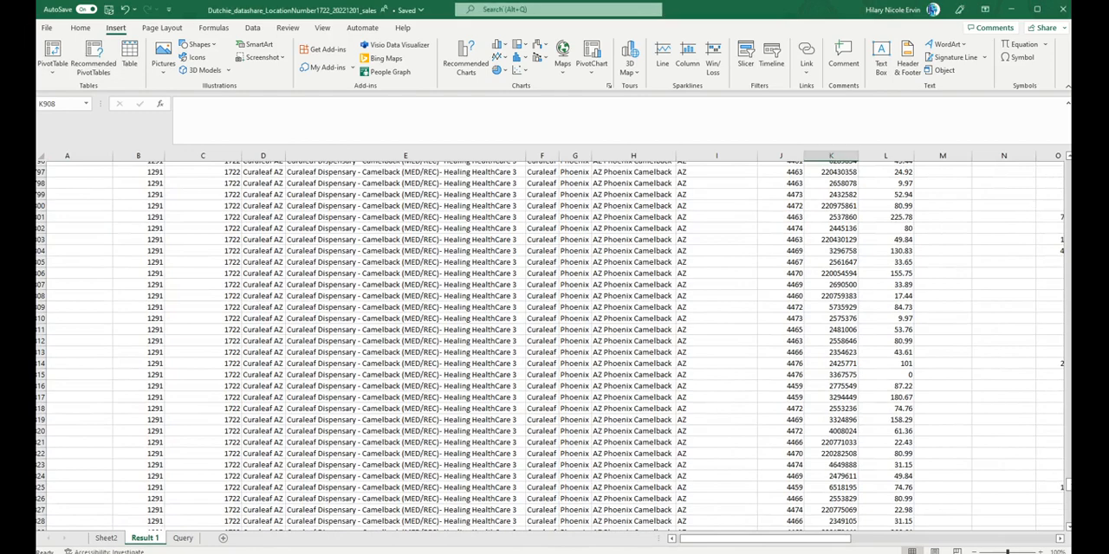
drag(1070, 490, 1054, 92)
scroll(788, 186, right, 5)
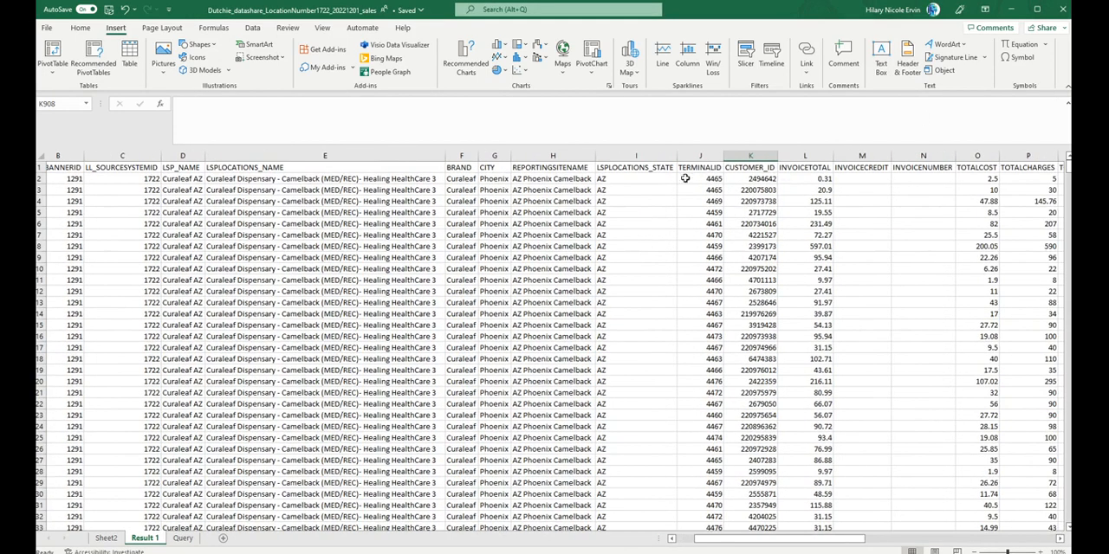
scroll(528, 199, right, 1)
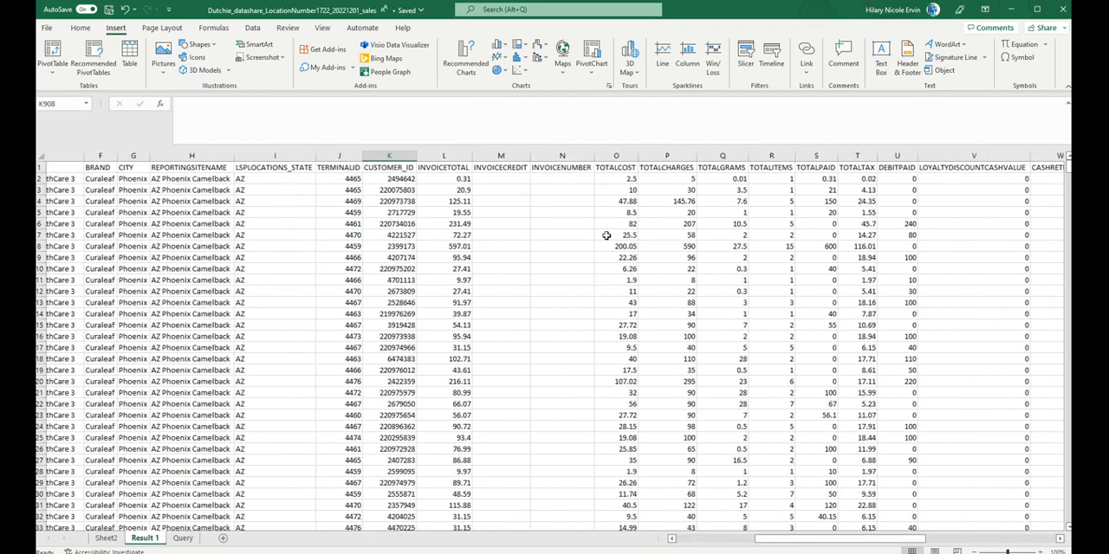
click(426, 247)
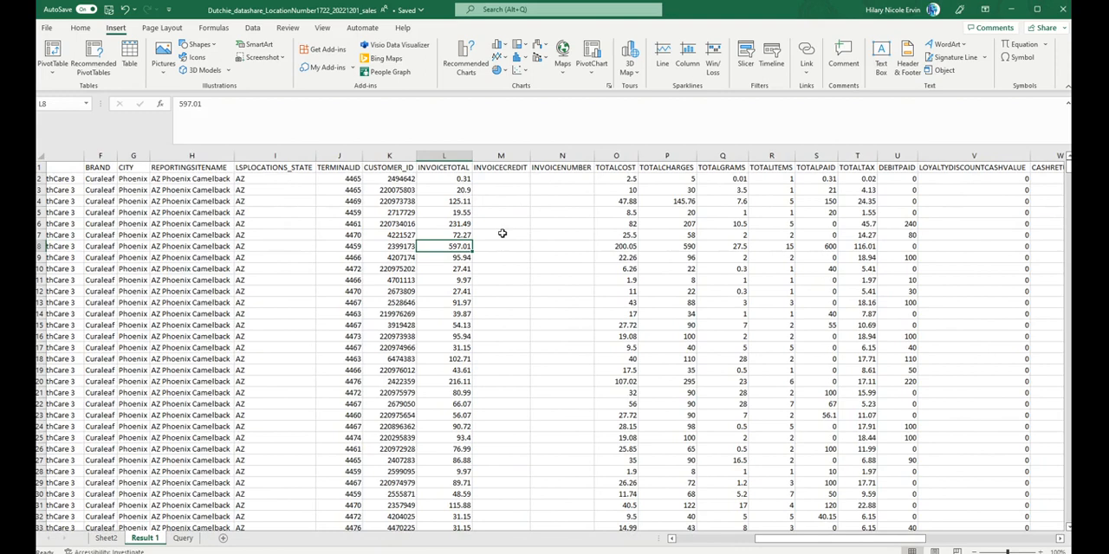
scroll(500, 233, down, 2)
scroll(499, 233, up, 2)
click(440, 175)
drag(442, 174, 449, 175)
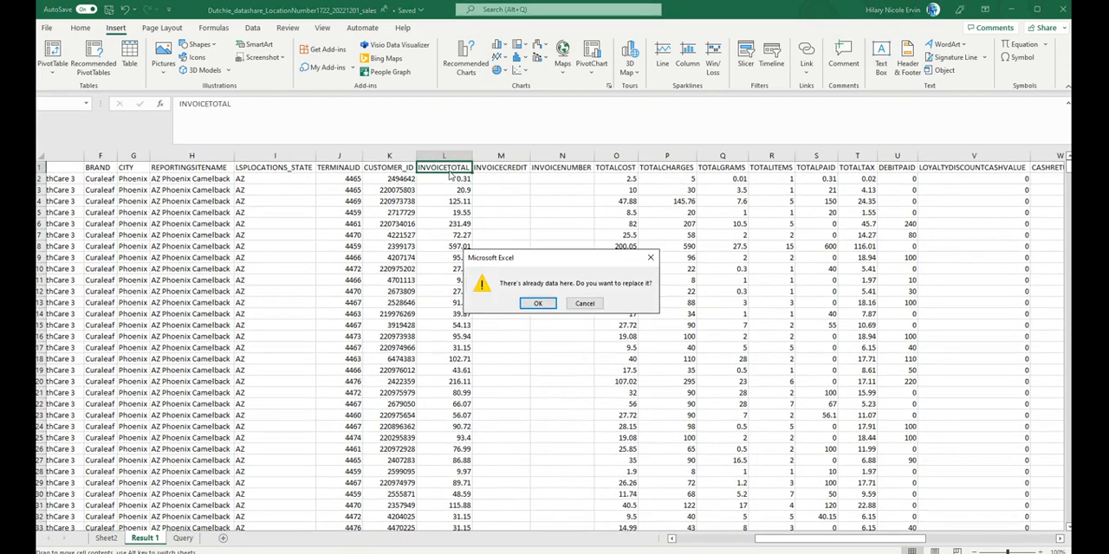
click(584, 301)
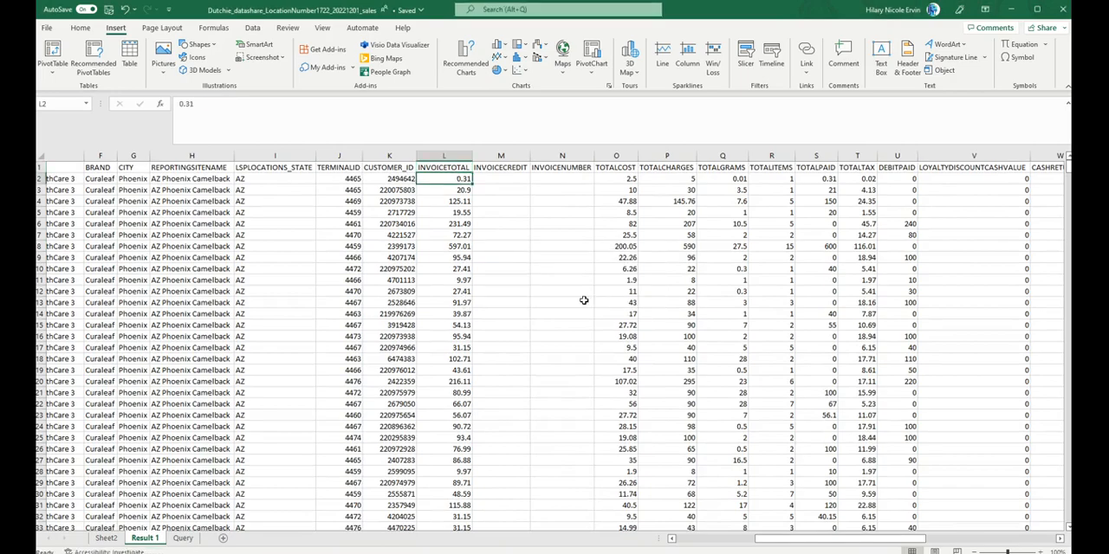
Step: Total the INVOICETOTAL column on the Result 1 sheet by entering =SUM(L2:L907) in L908
key(ctrl+shift+Down)
key(Down)
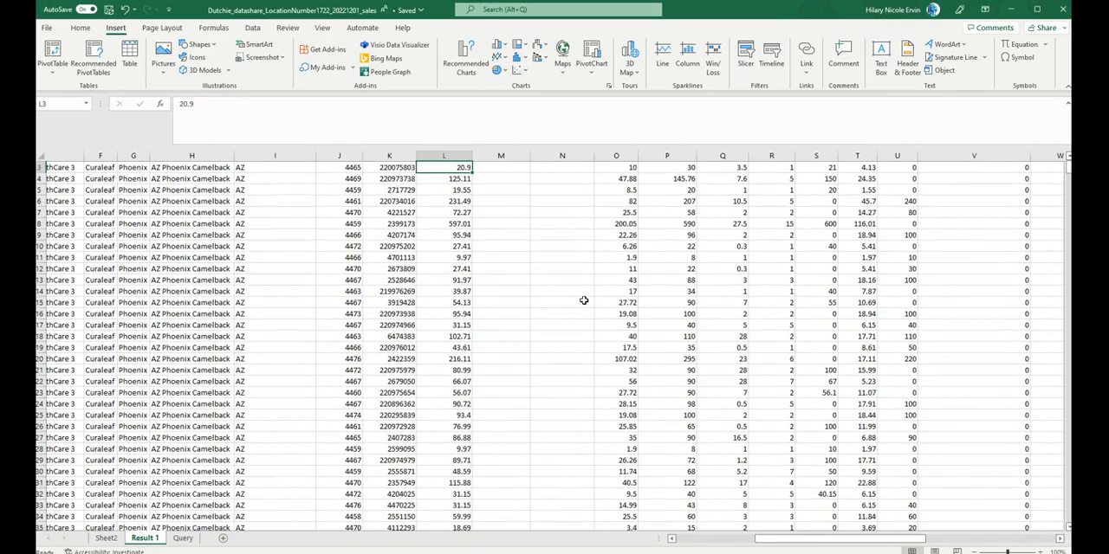
scroll(472, 323, down, 19)
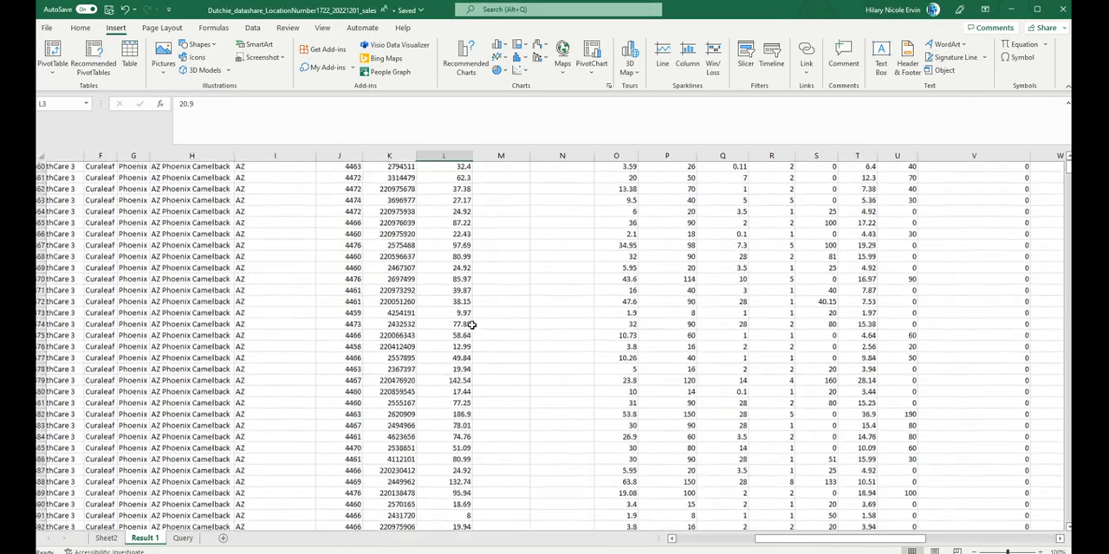
scroll(472, 325, down, 20)
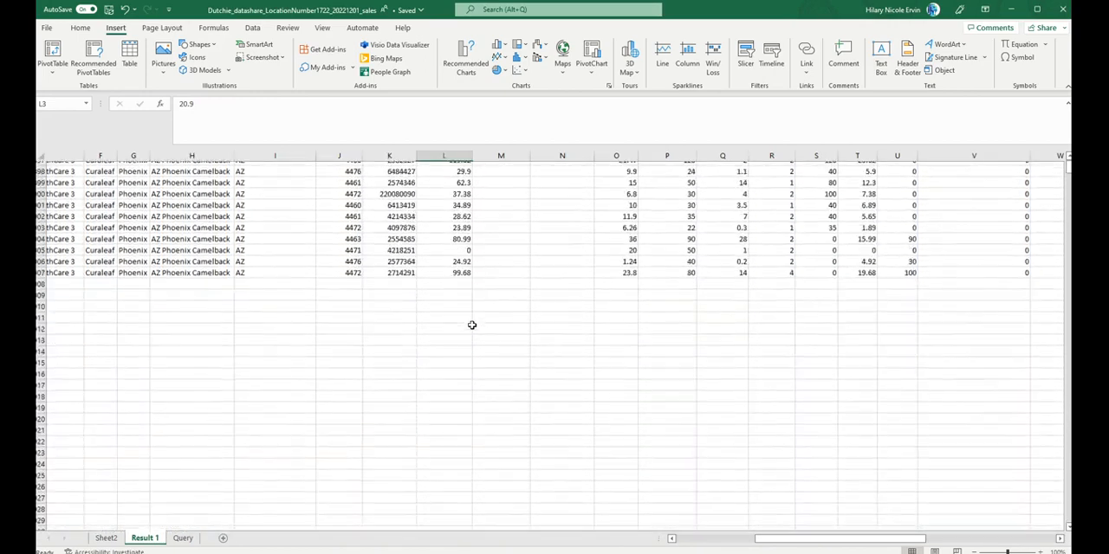
scroll(472, 325, up, 1)
click(464, 325)
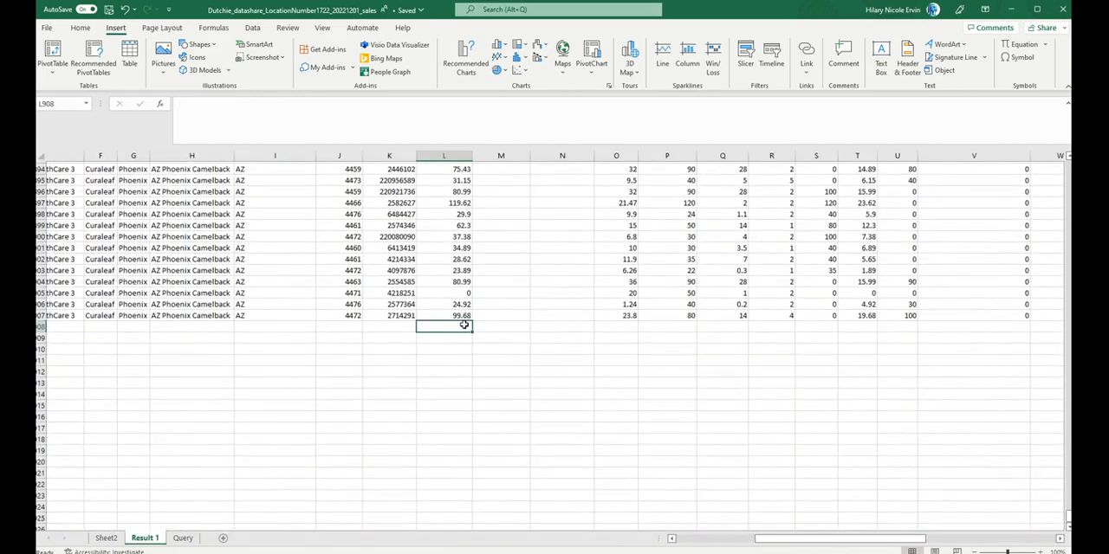
text(=sum()
click(464, 325)
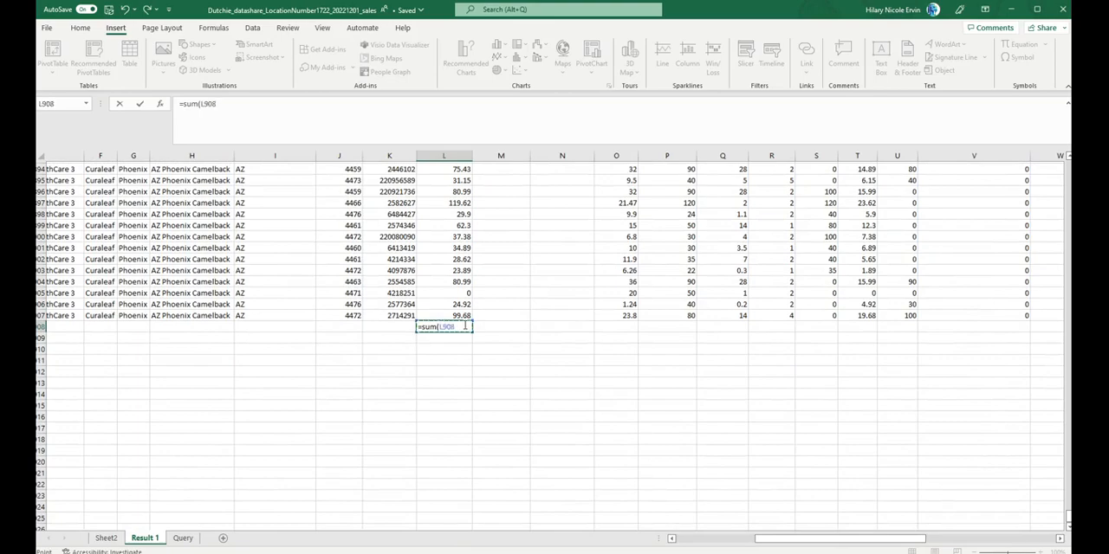
key(ctrl+shift+Up)
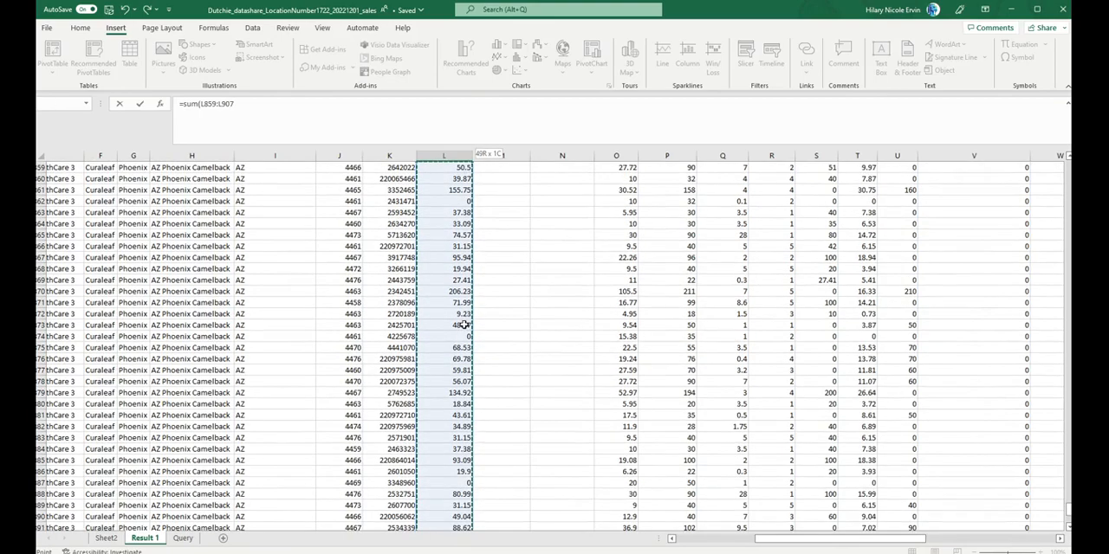
key(shift+Up)
key(ctrl+shift+Up)
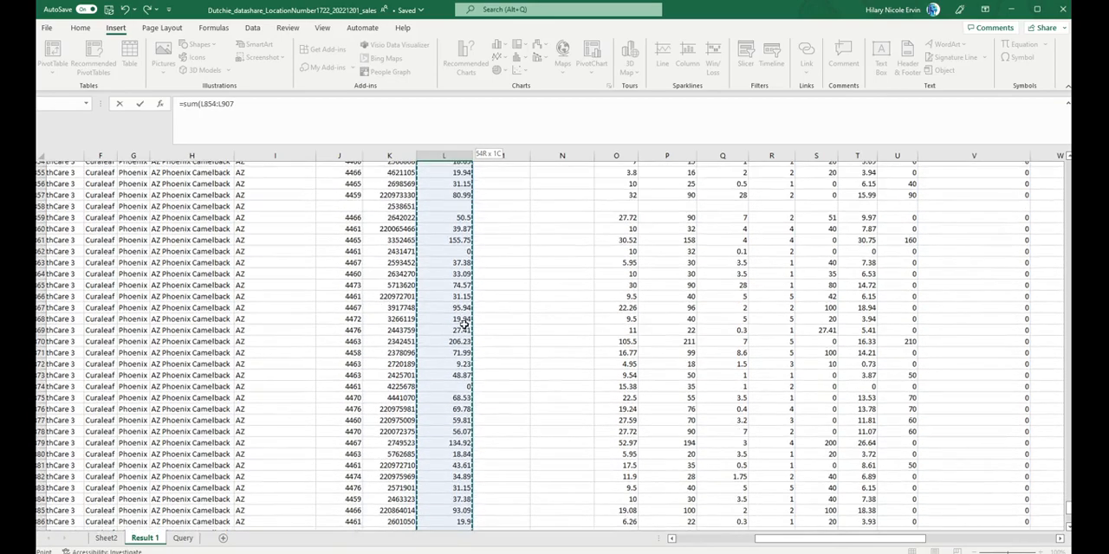
key(ctrl+shift+Up)
key(ctrl+shift+Up)
key(ctrl+shift+Up)
key(ctrl+shift+Up)
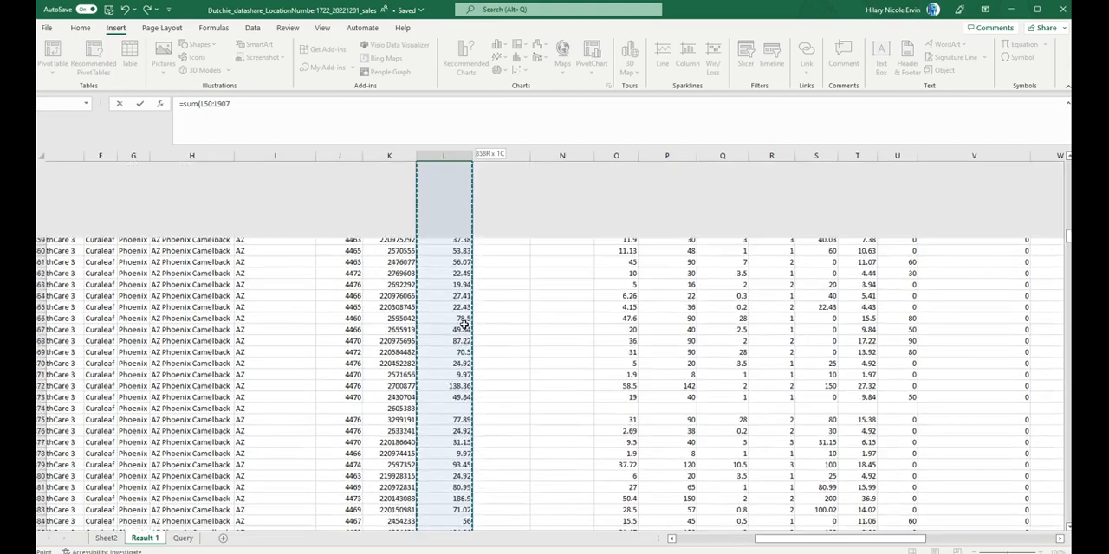
key(shift+Down)
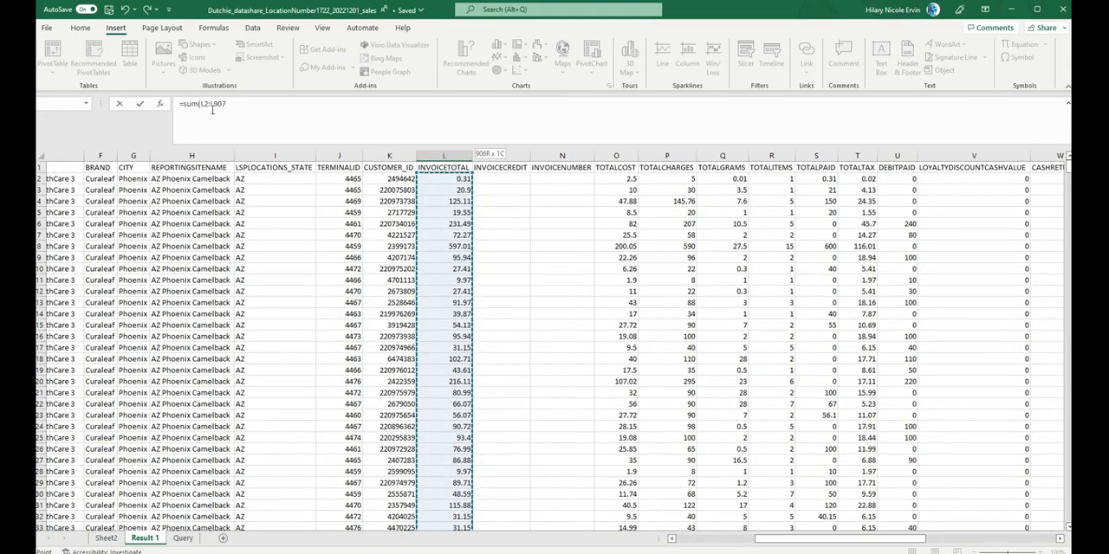
key(F2)
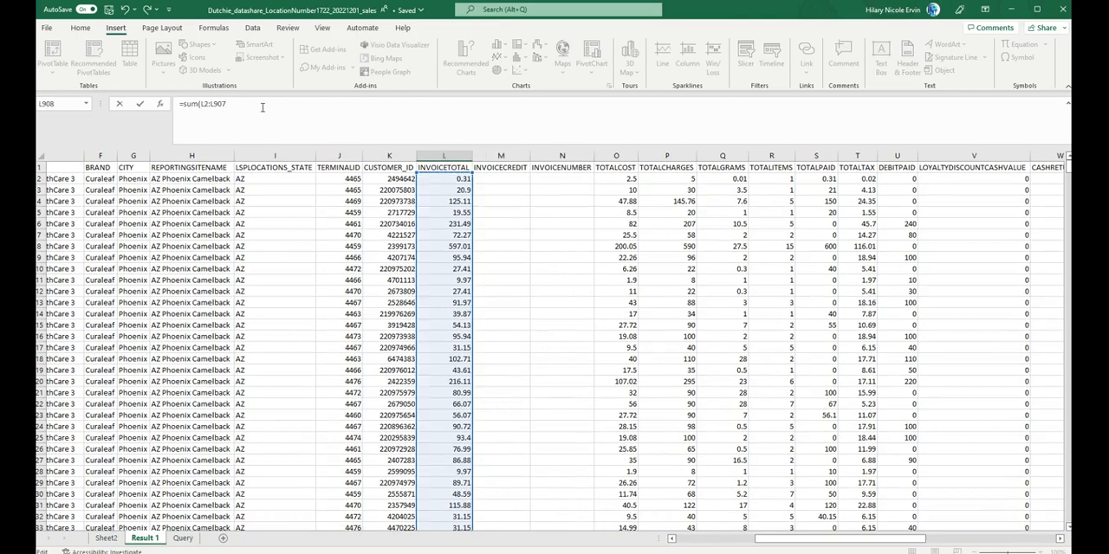
key(Return)
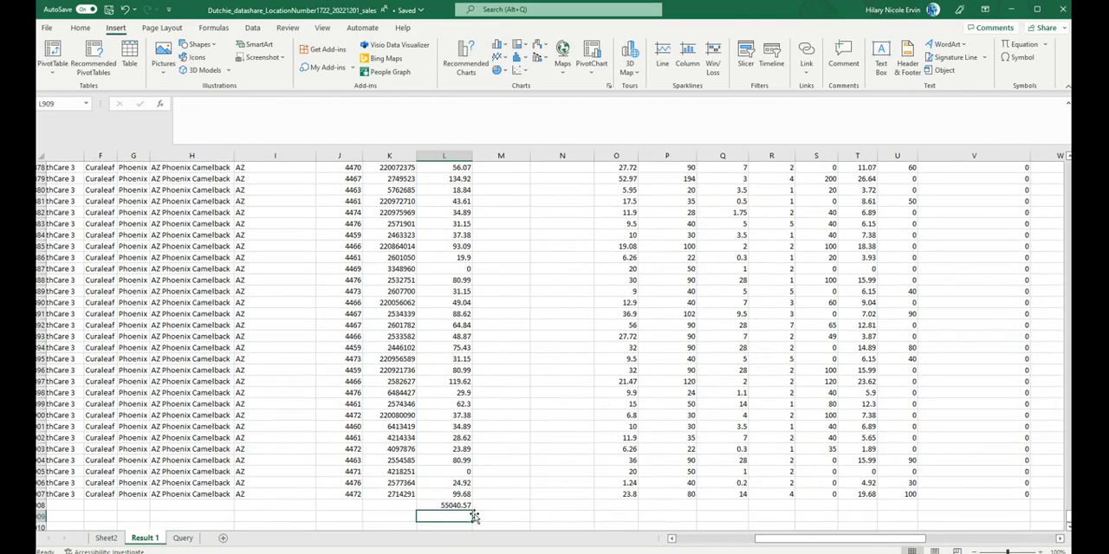
Step: Compare the INVOICETOTAL sum in L908 with the Sum of INVOICETOTAL for AZ Phoenix Camelback in Sheet2's PivotTable
click(456, 506)
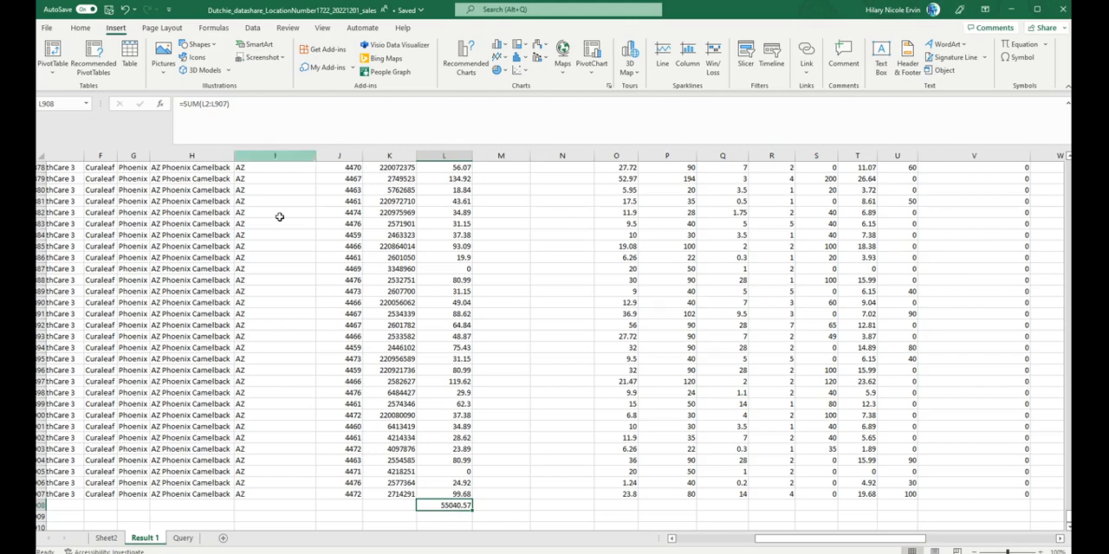
click(106, 538)
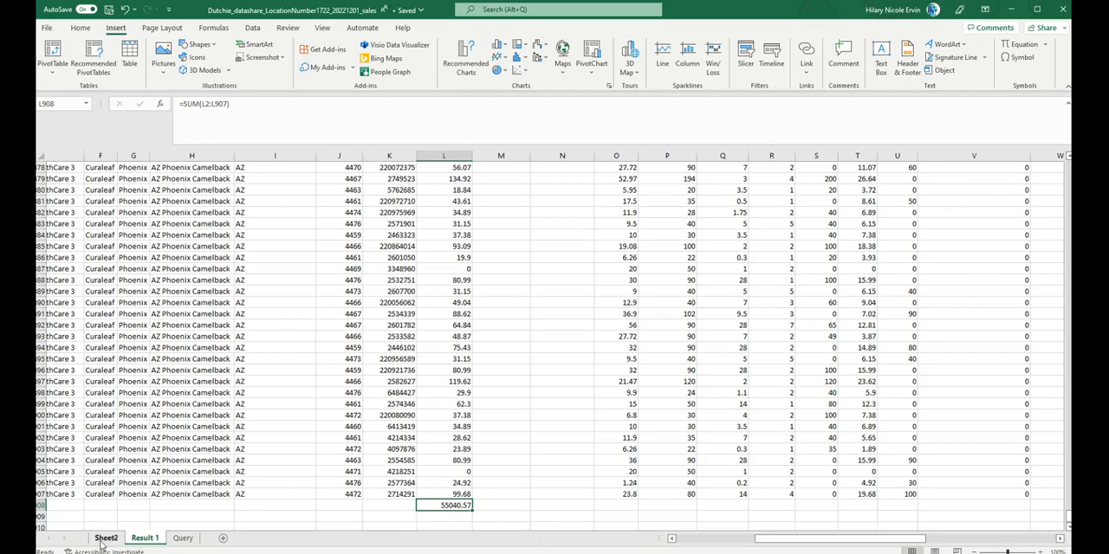
click(317, 235)
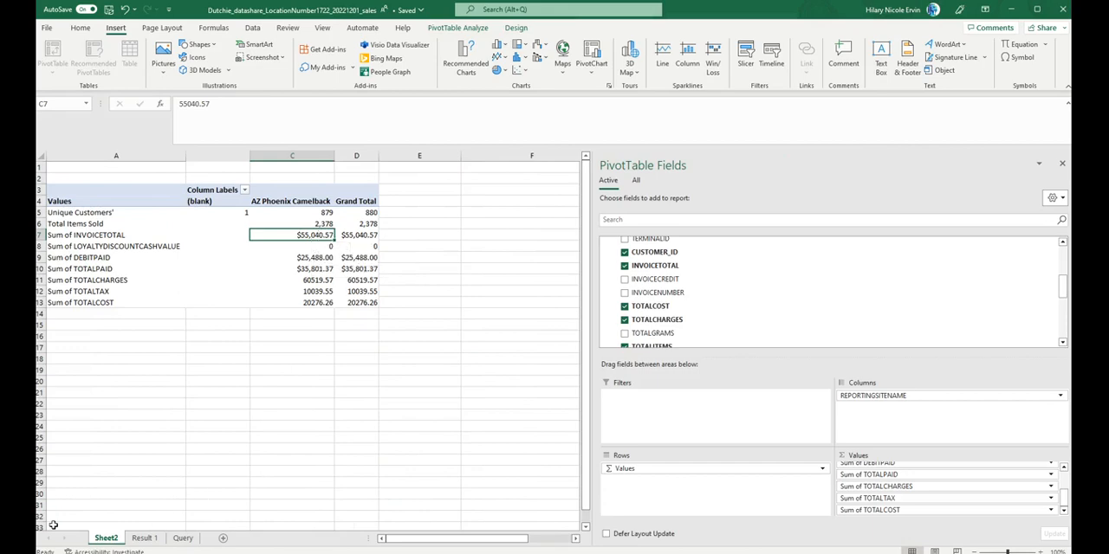
Step: Fill the SUM formula from L908 on the Result 1 sheet across row 908 through column X
click(144, 537)
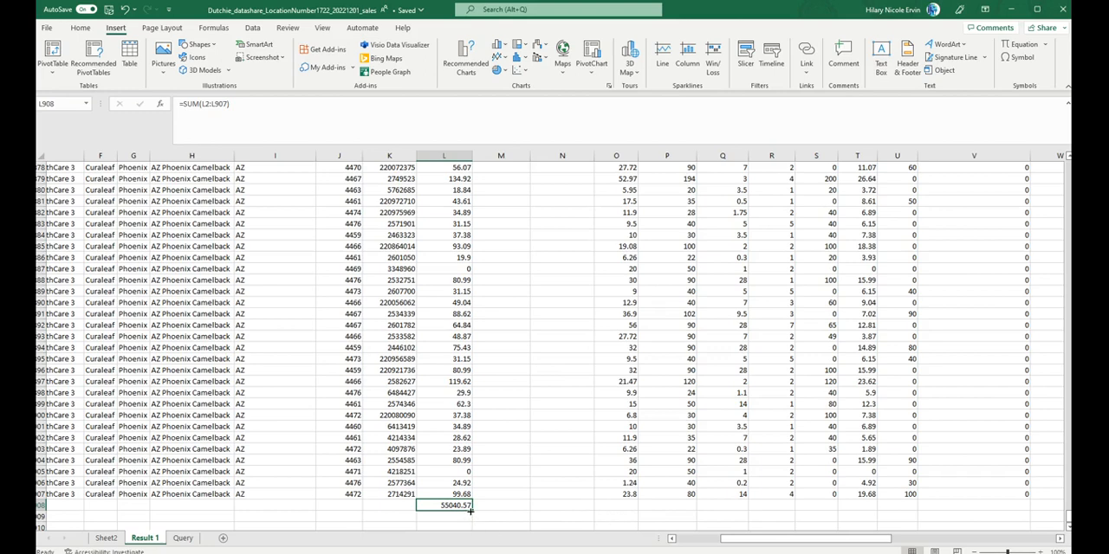
drag(470, 511, 433, 502)
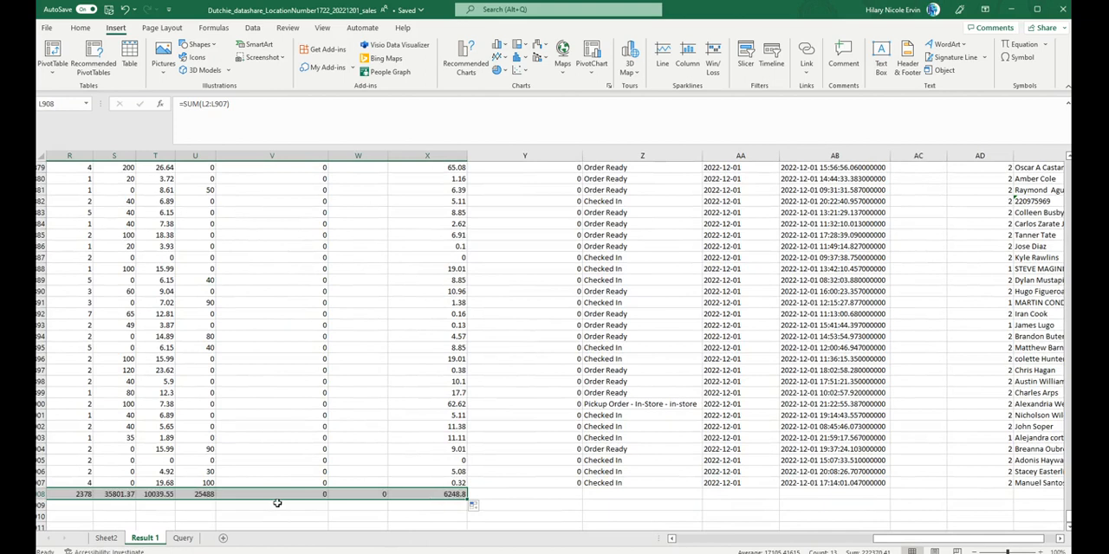
scroll(290, 430, left, 1)
click(290, 430)
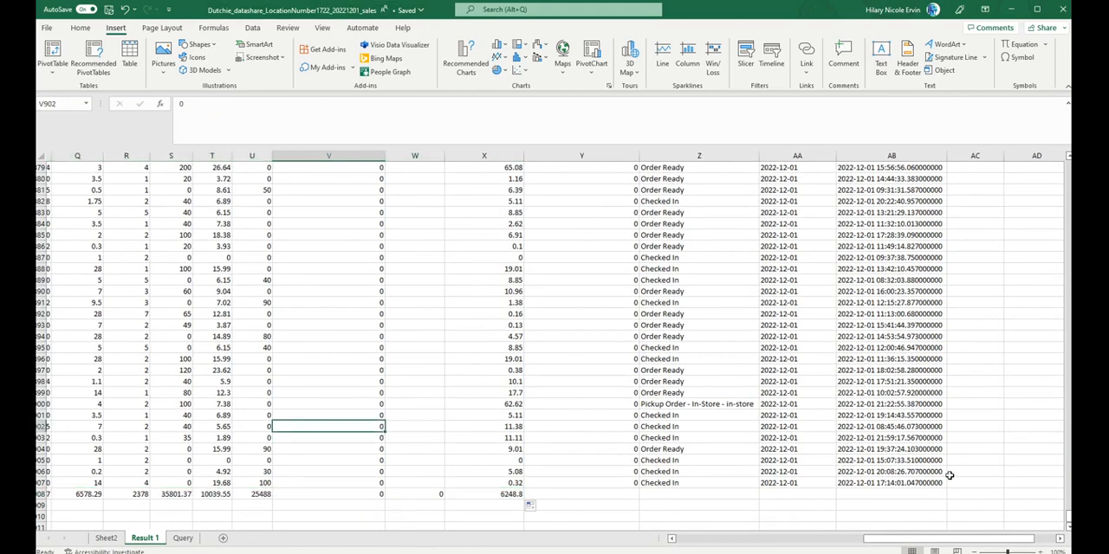
Step: Check the totals in X908 and U908, and compare U908 with the PivotTable's Sum of DEBITPAID on Sheet2
scroll(549, 329, up, 1)
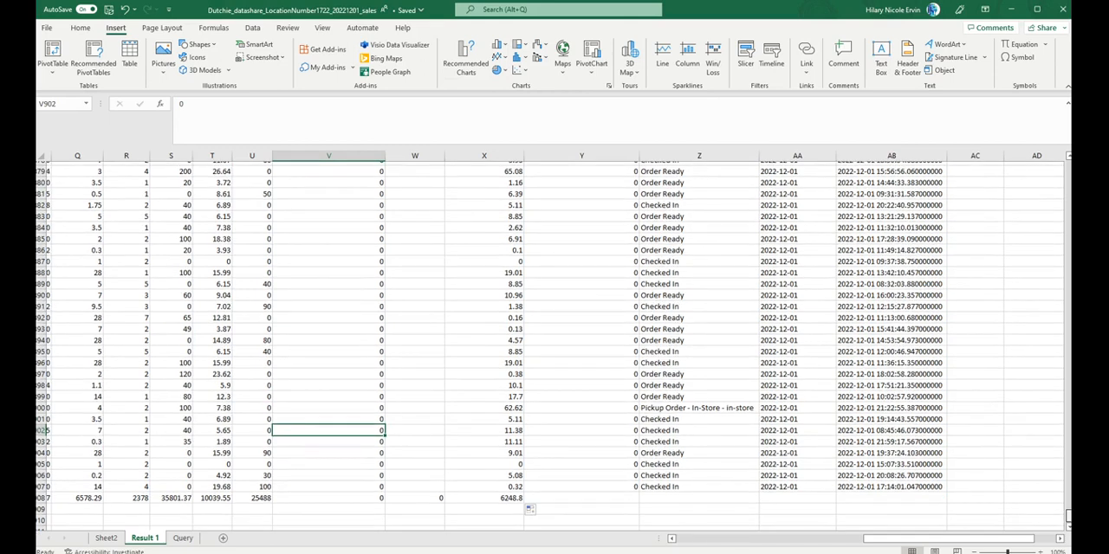
click(504, 499)
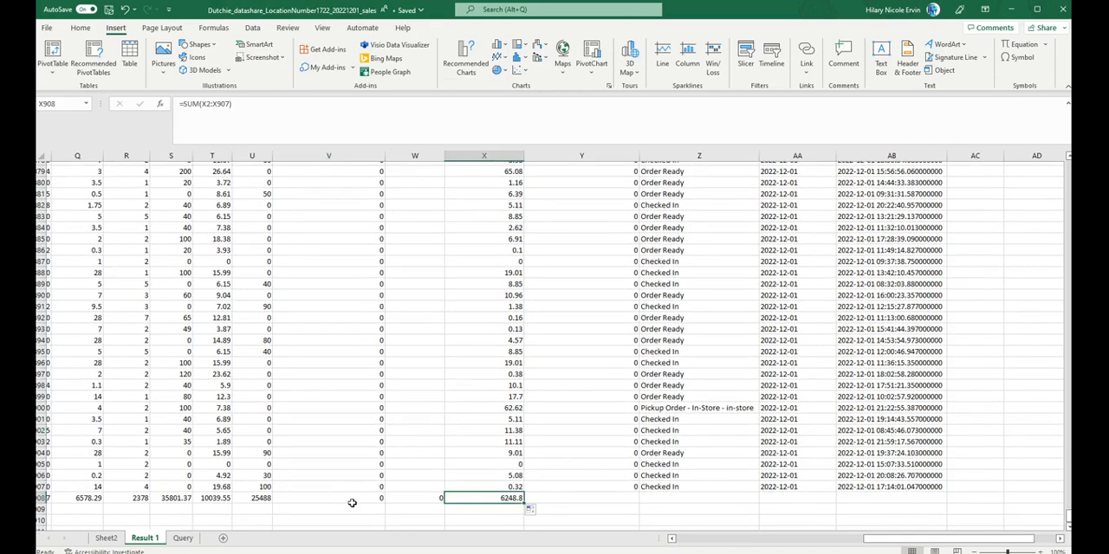
click(250, 500)
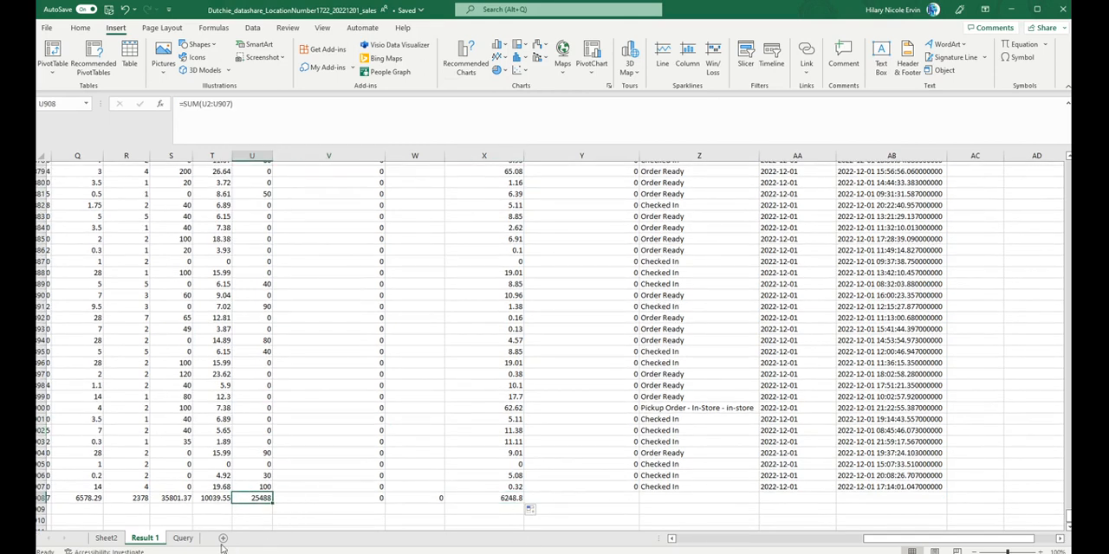
click(105, 538)
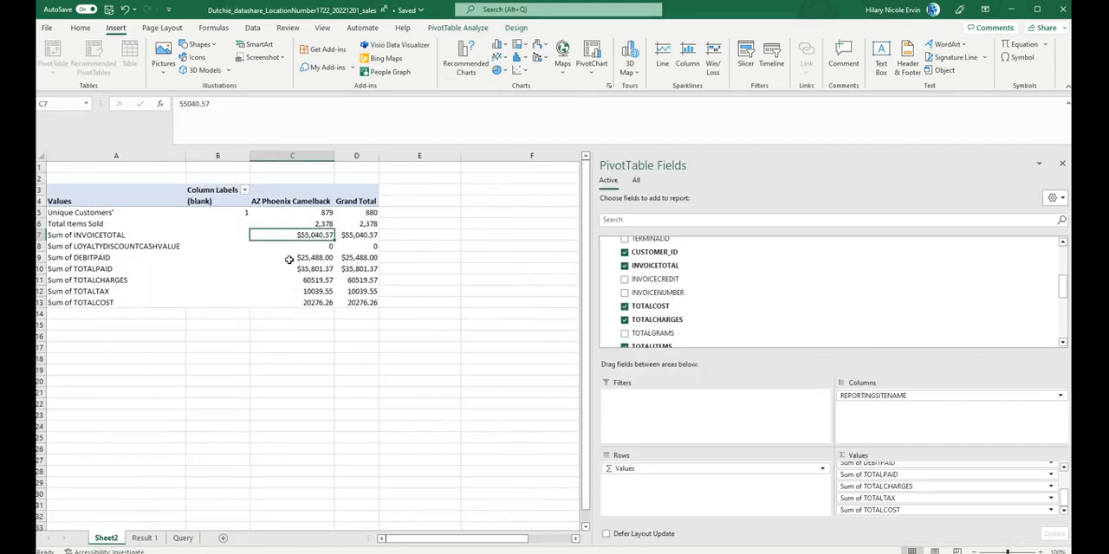
click(319, 258)
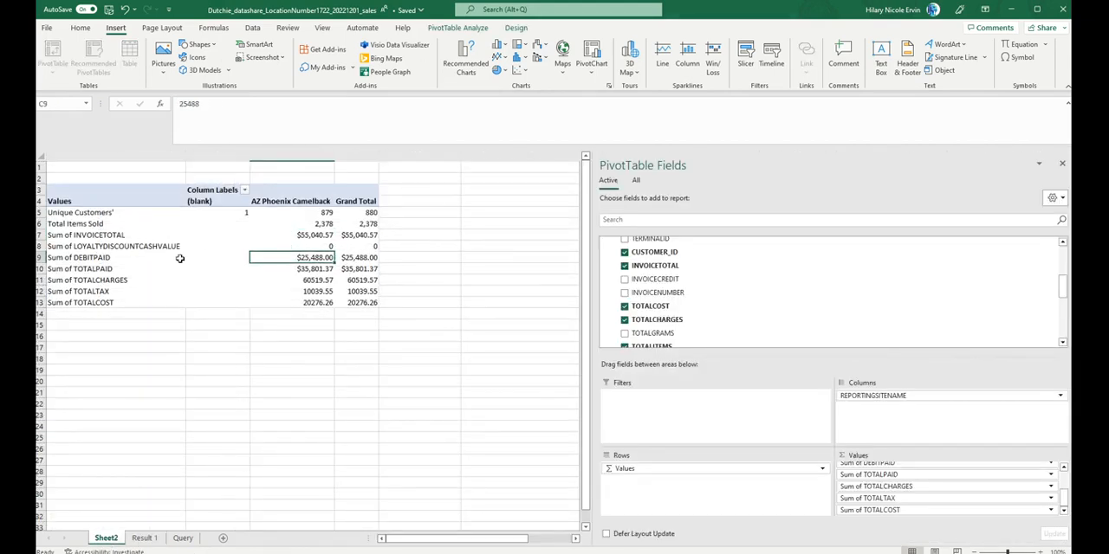
Step: Compare the tax total in T908 on the Result 1 sheet with the PivotTable's Sum of TOTALTAX
click(149, 538)
click(209, 498)
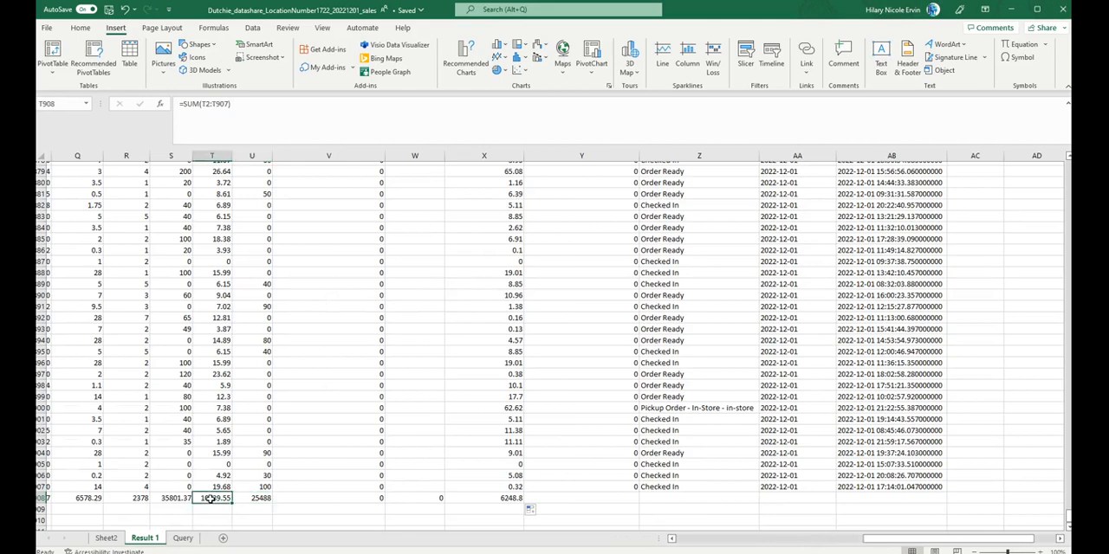
click(105, 539)
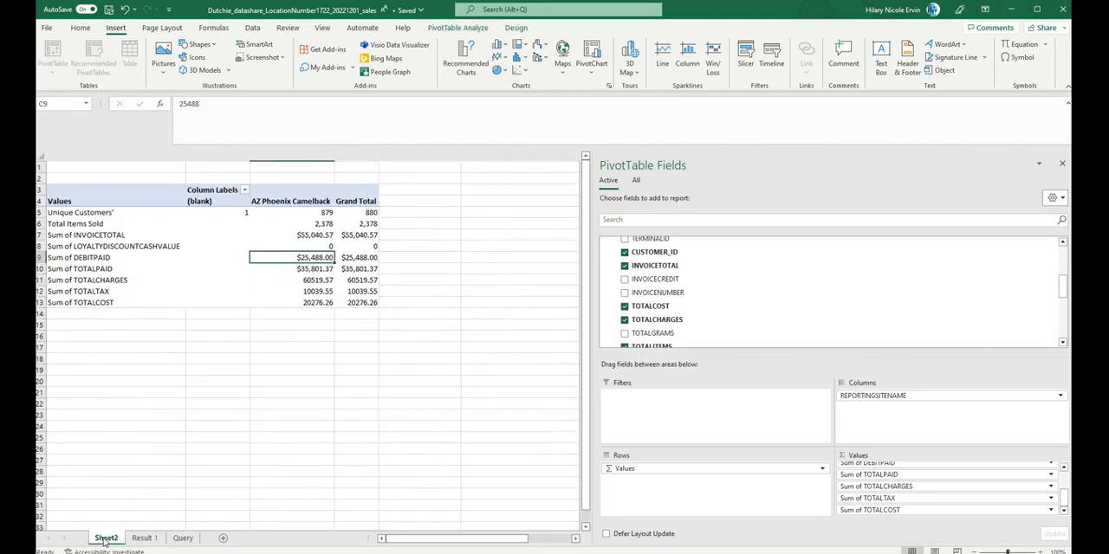
click(316, 291)
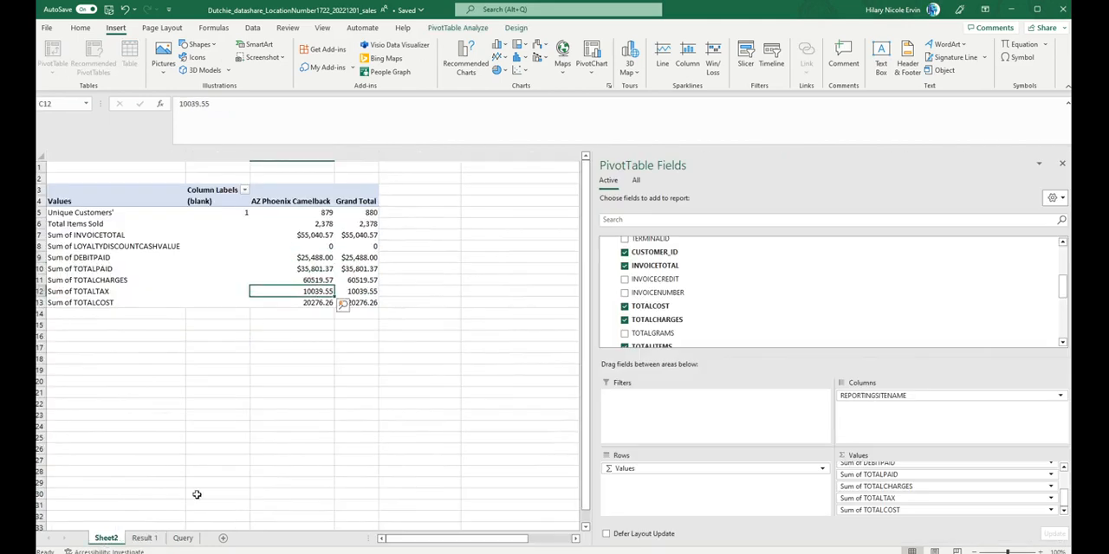
Step: Compare the item total in R908 on the Result 1 sheet with Total Items Sold in the PivotTable
click(149, 539)
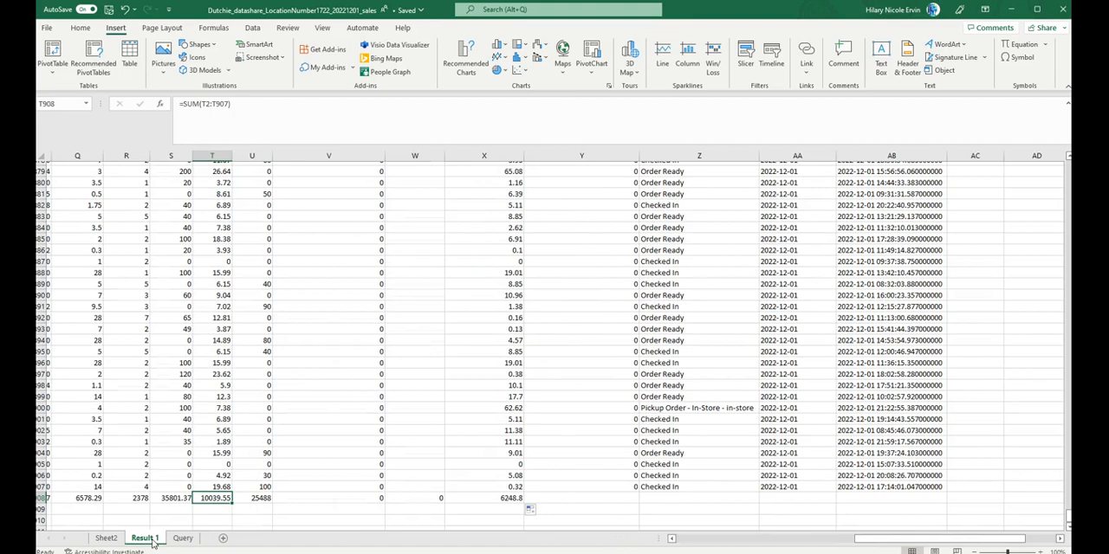
click(143, 499)
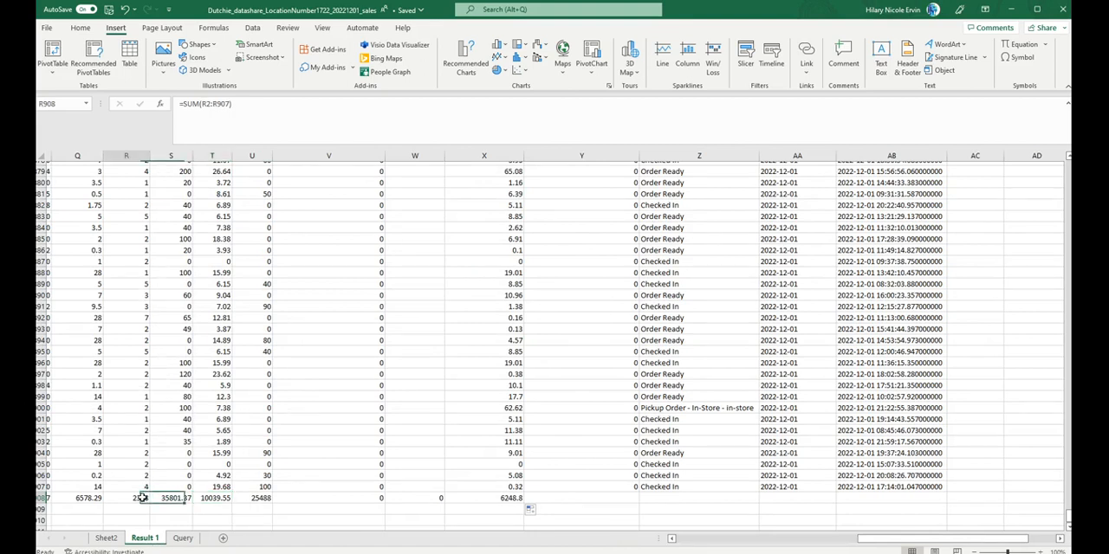
click(106, 538)
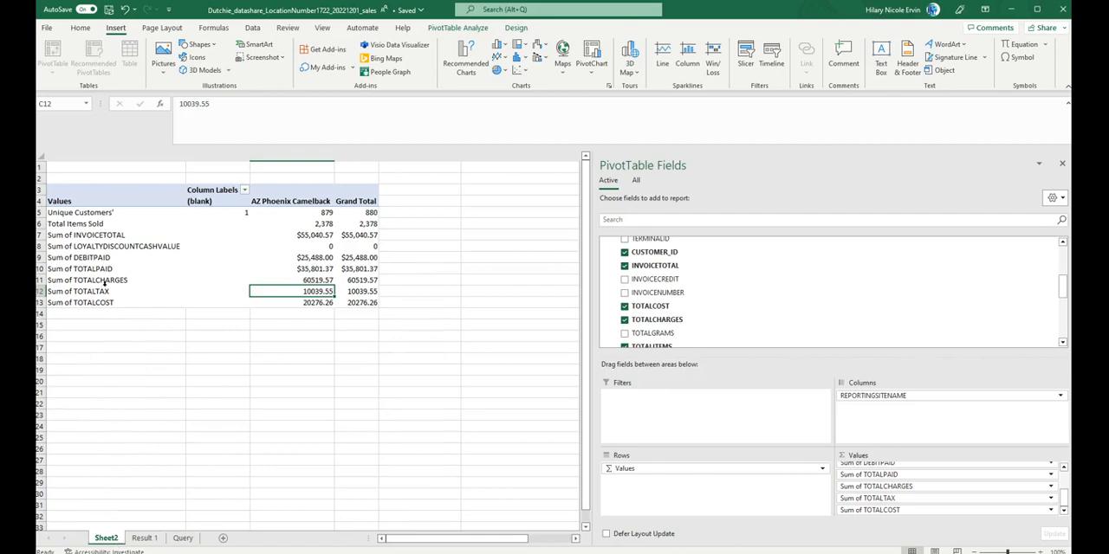
Step: Inspect the Q908 and P908 totals on the Result 1 sheet and trace column P up to its TOTALCHARGES header
click(147, 539)
scroll(123, 485, left, 1)
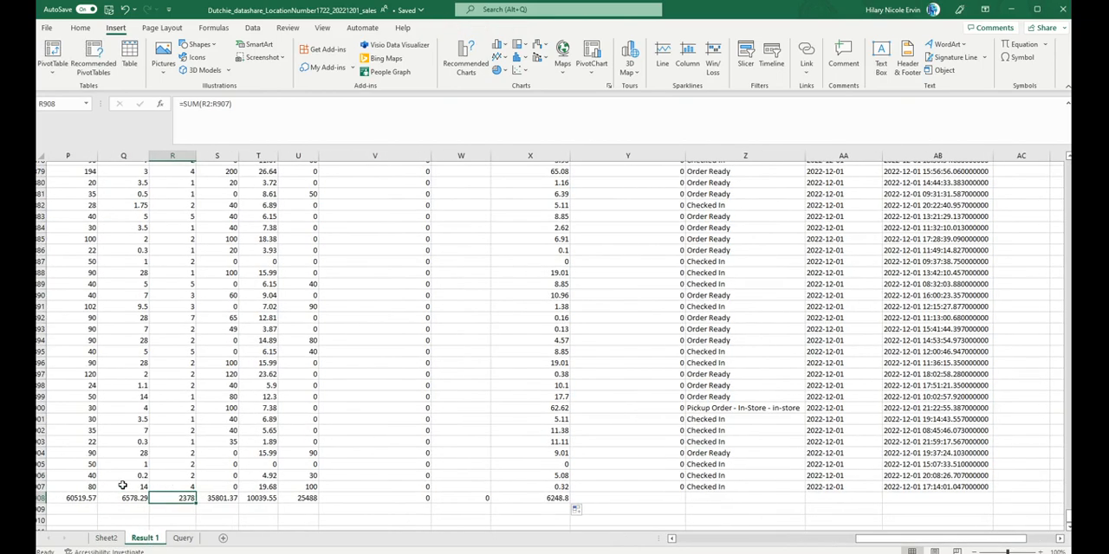
click(133, 499)
scroll(215, 497, left, 2)
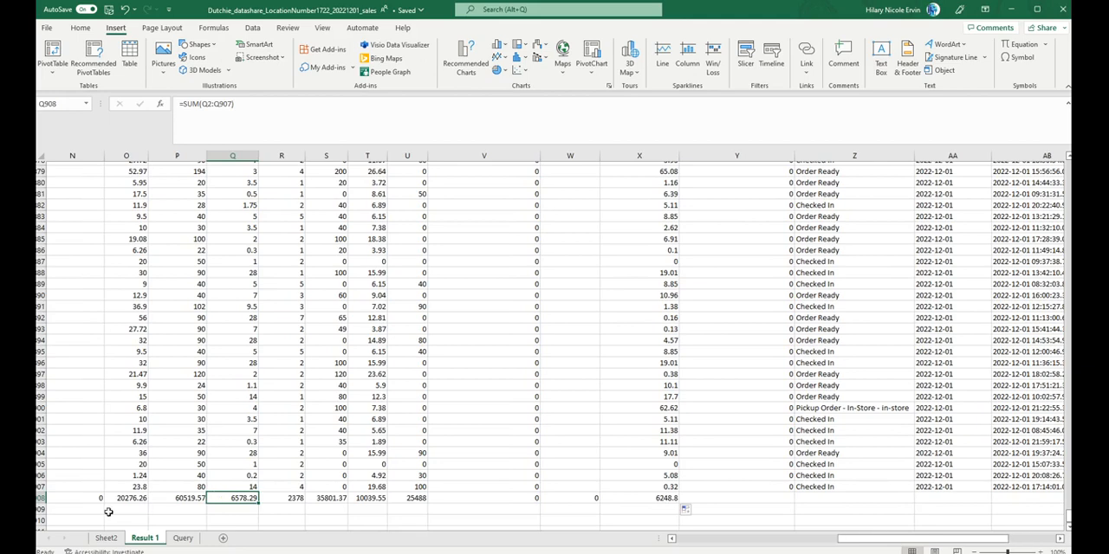
click(198, 508)
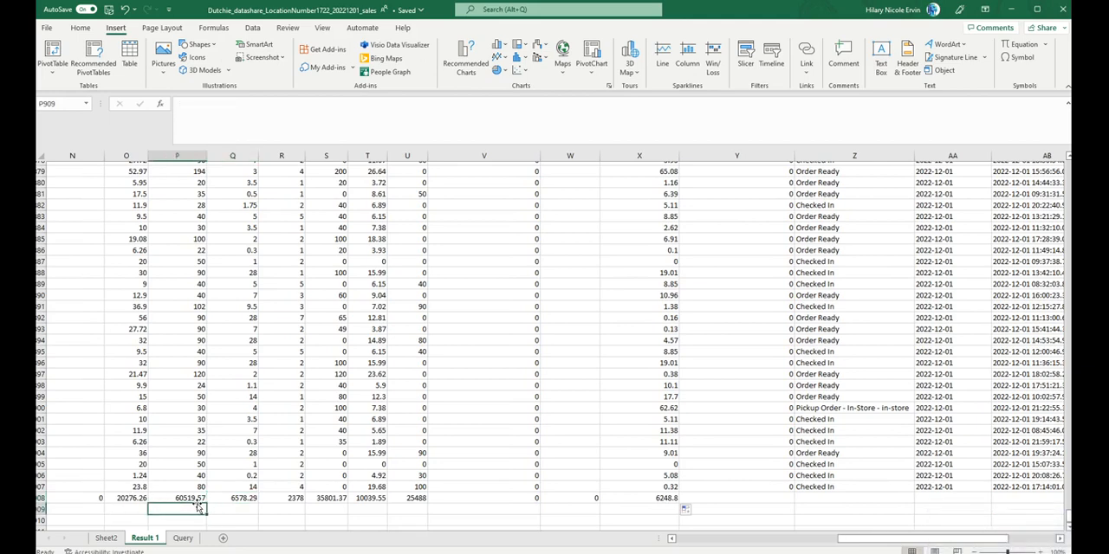
key(ctrl+shift+Up)
key(ctrl+shift+Up)
key(ctrl+shift+Up)
key(ctrl+shift+Up)
key(ctrl+shift+Up)
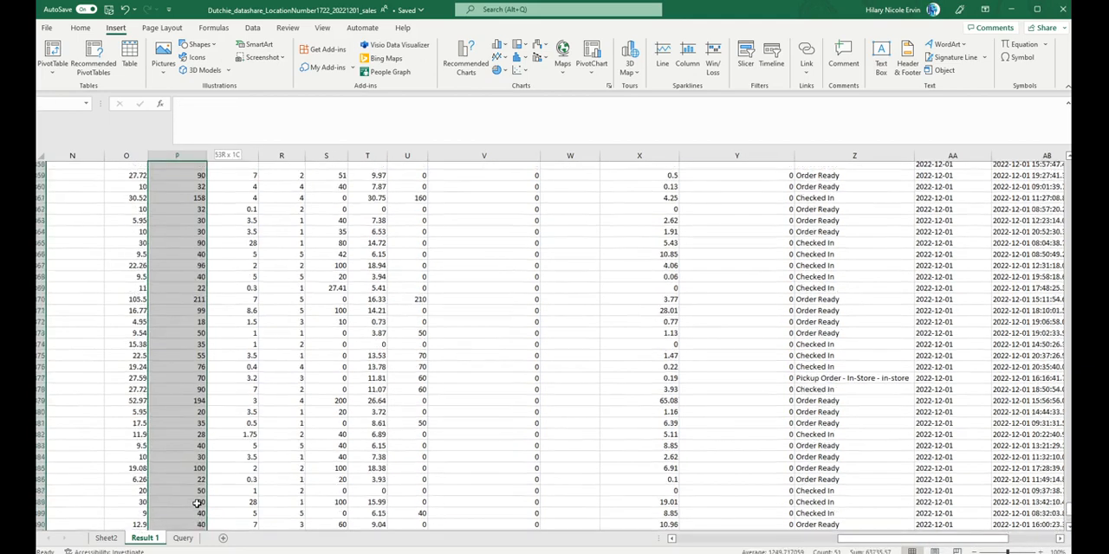
key(ctrl+shift+Up)
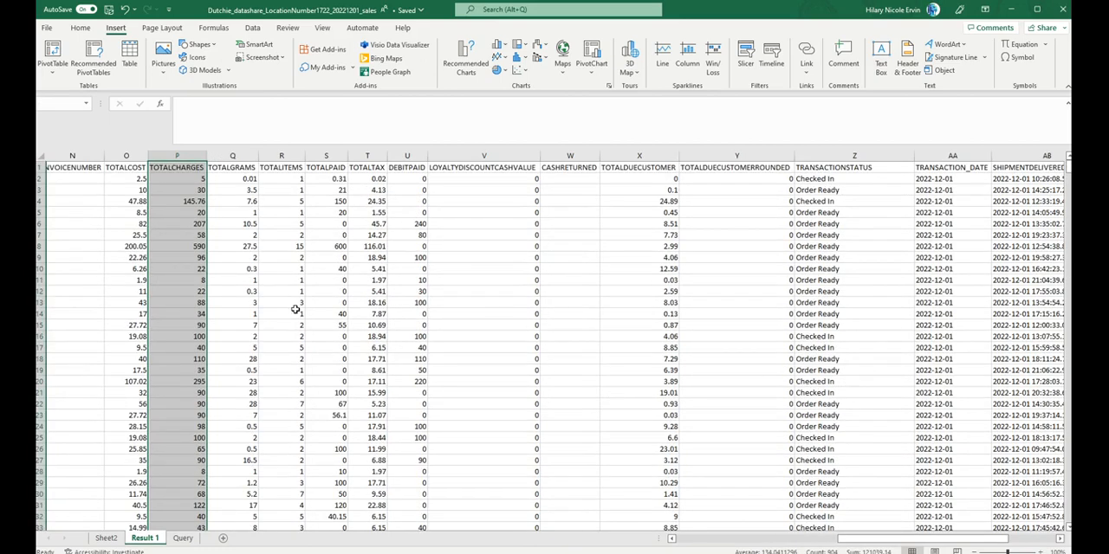
click(172, 163)
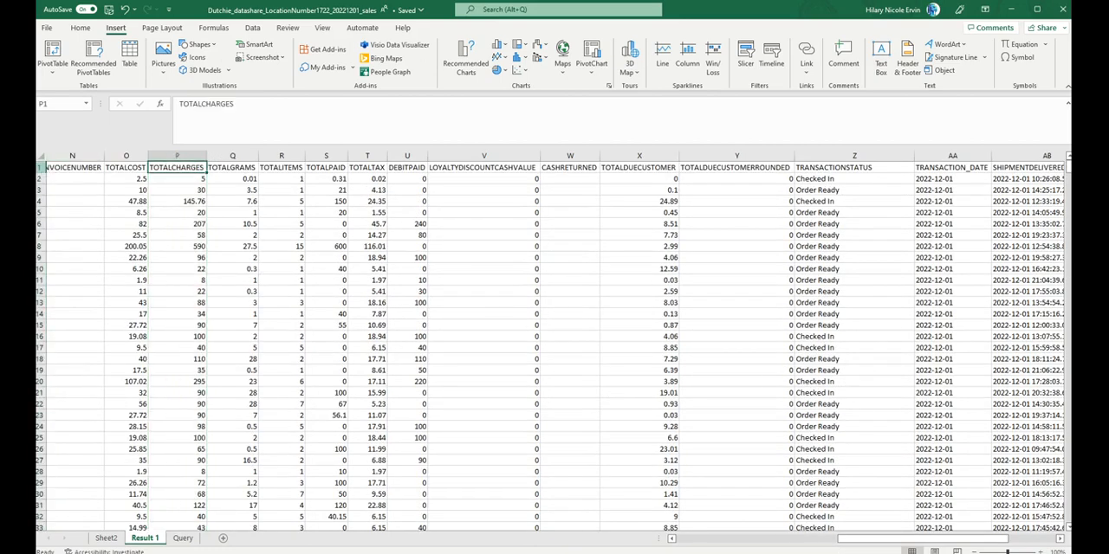
Step: Select the entire header row 1 on the Result 1 sheet
click(39, 168)
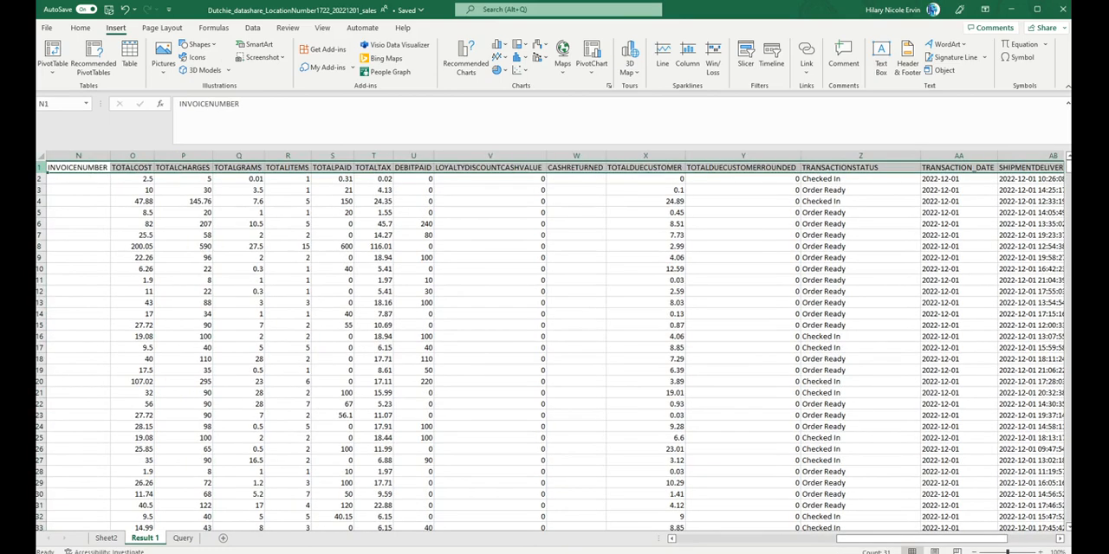
scroll(205, 233, left, 10)
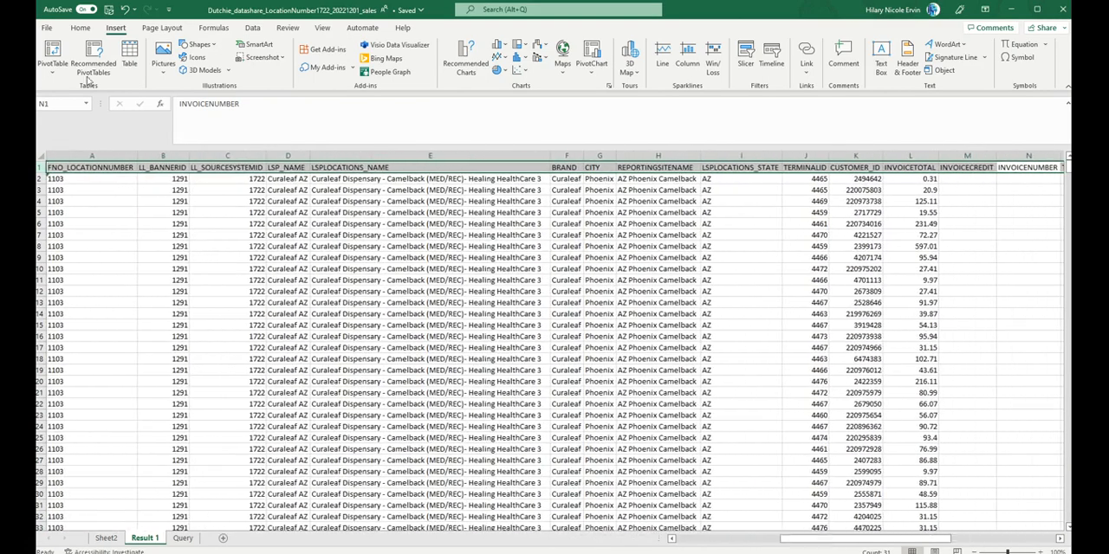
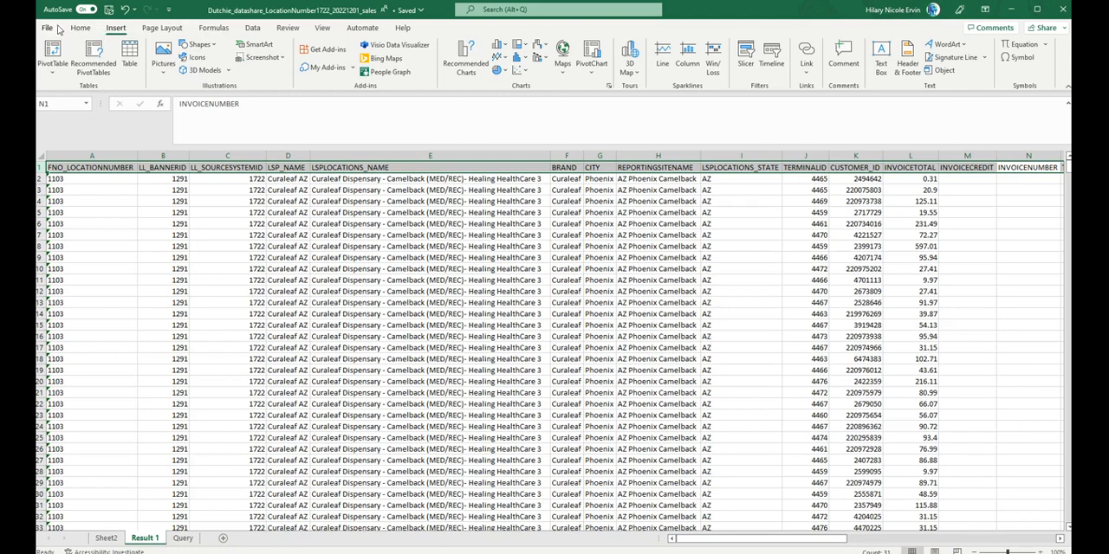
Step: Freeze the top row of the Result 1 sheet and check that the headers stay in view over the data
click(328, 28)
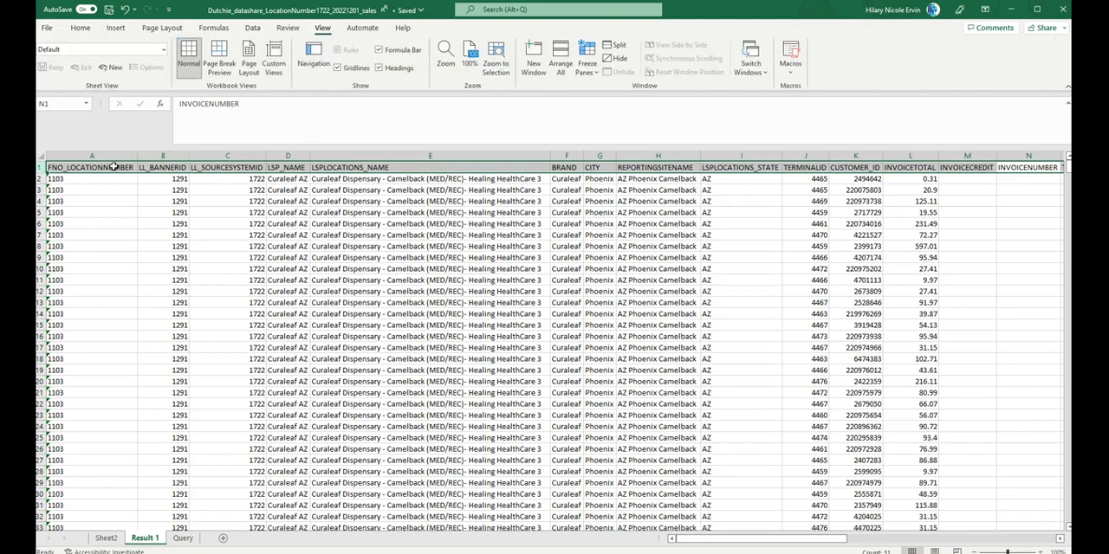
click(586, 61)
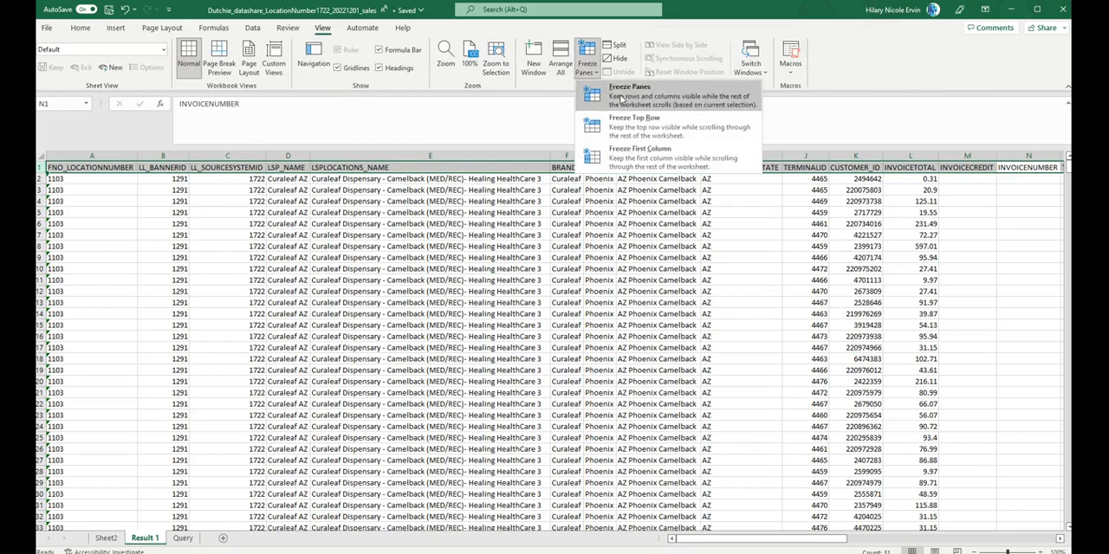
click(630, 122)
scroll(590, 348, down, 10)
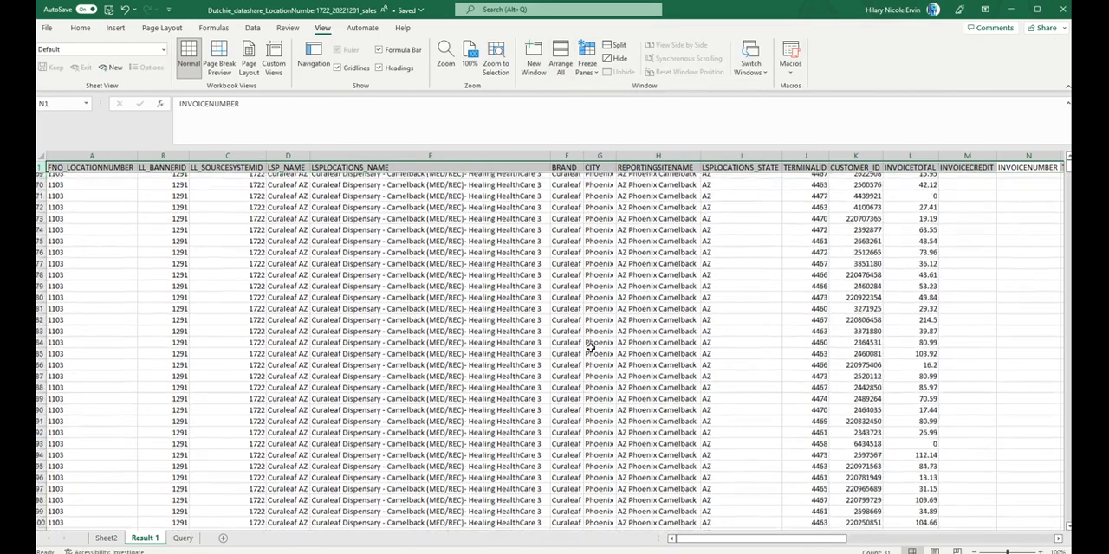
scroll(589, 348, down, 10)
scroll(590, 348, right, 6)
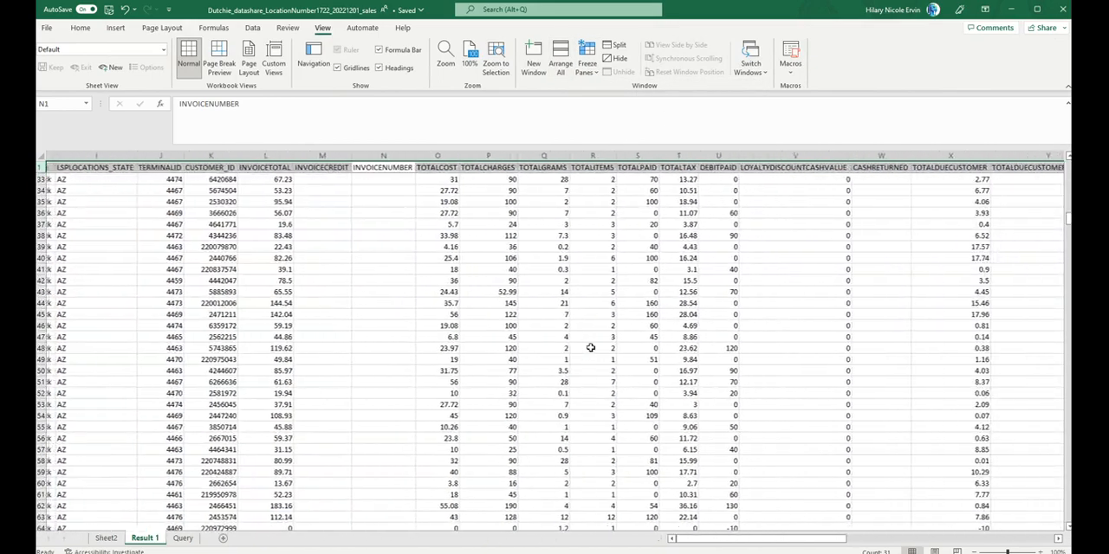
scroll(590, 348, right, 2)
scroll(589, 348, up, 14)
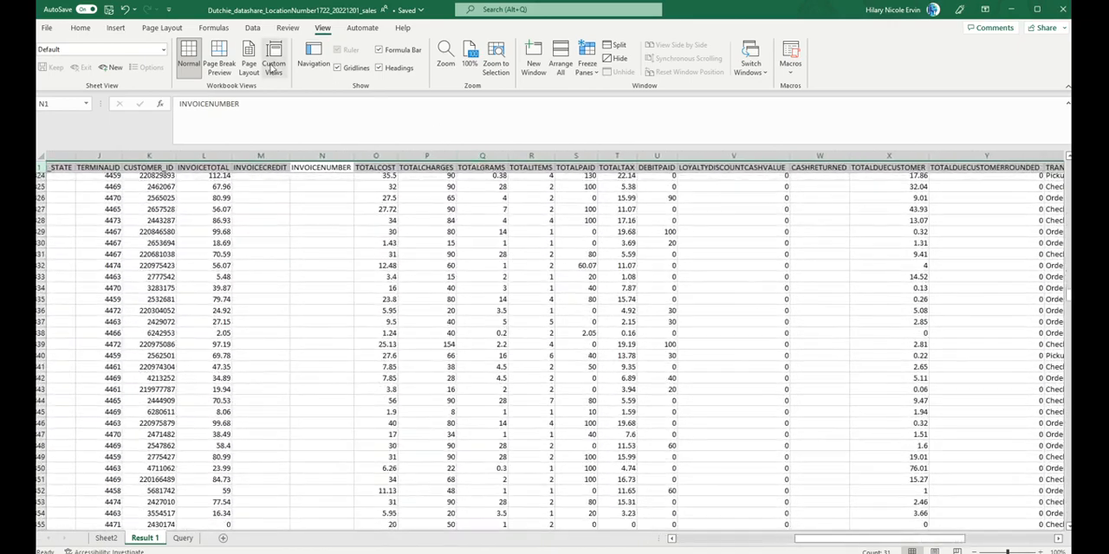
Step: Select the LSPLOCATIONS_STATE column and unfreeze the panes on the Result 1 sheet
click(589, 69)
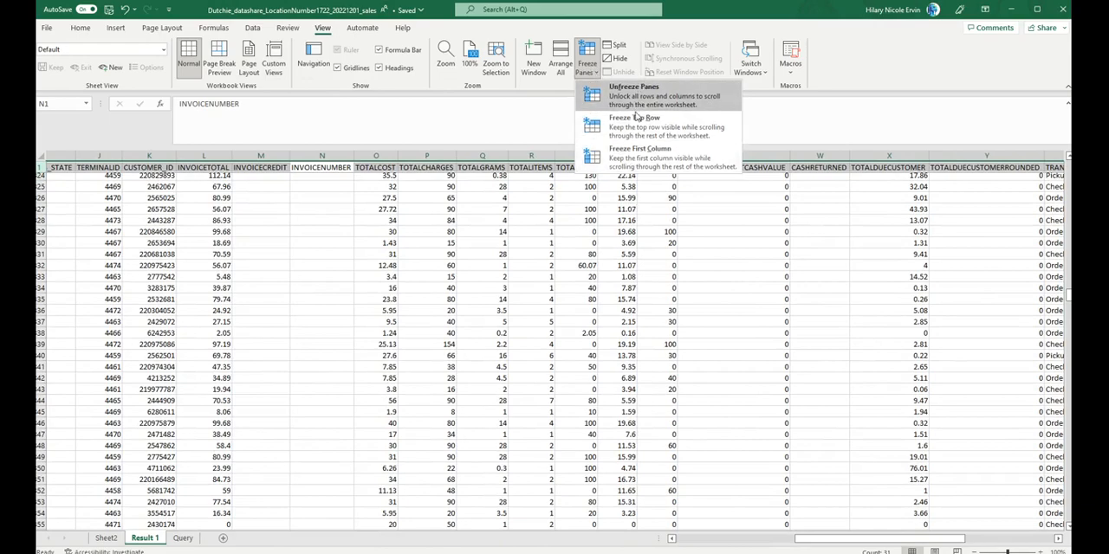
click(398, 226)
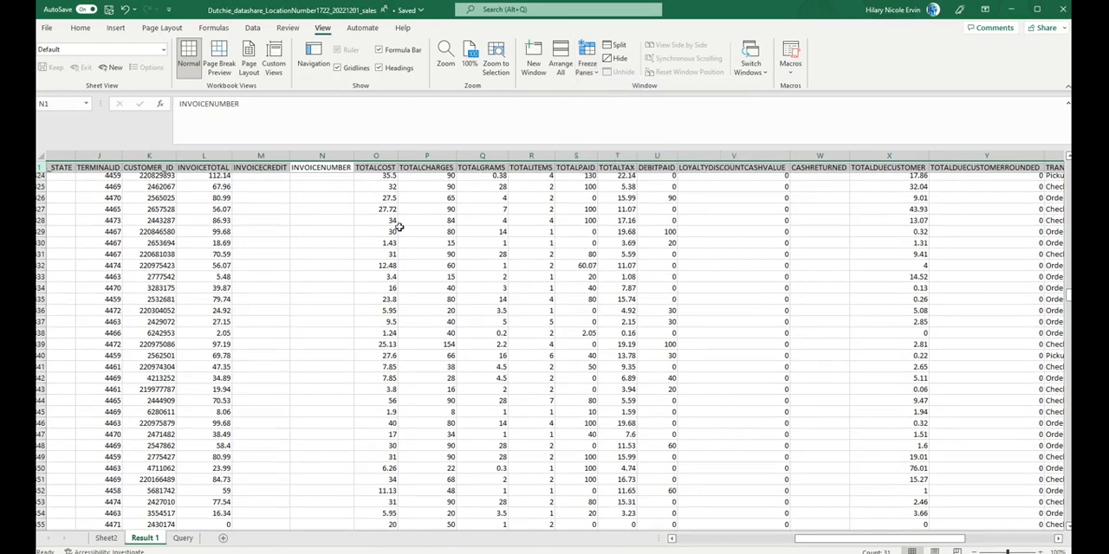
scroll(259, 215, left, 10)
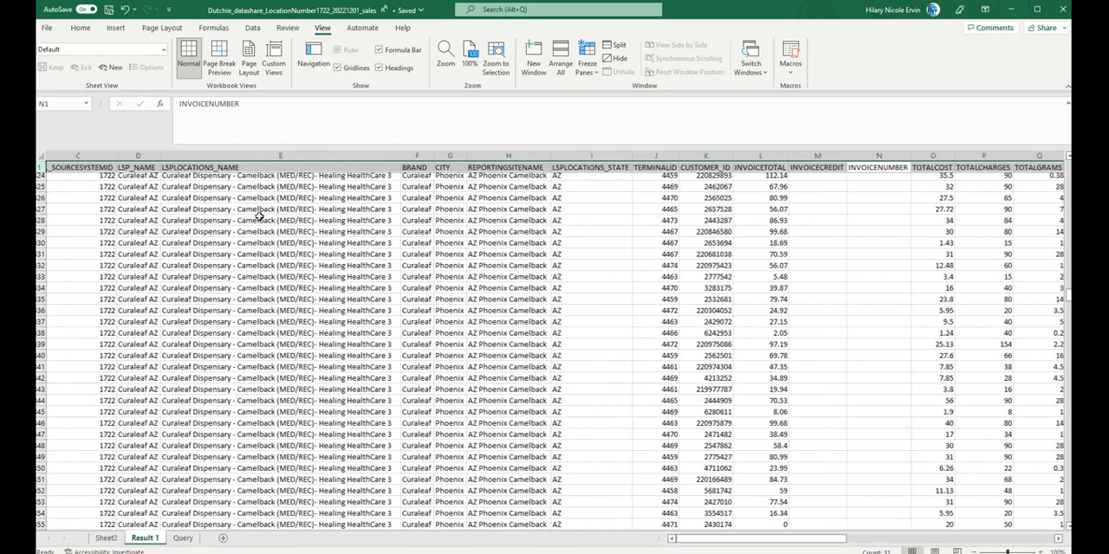
click(577, 154)
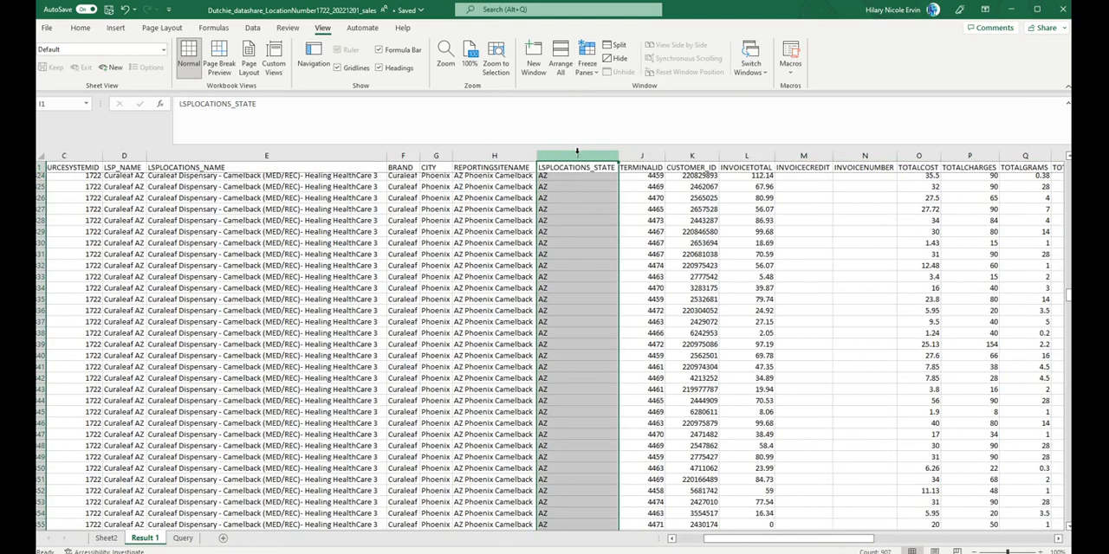
click(593, 72)
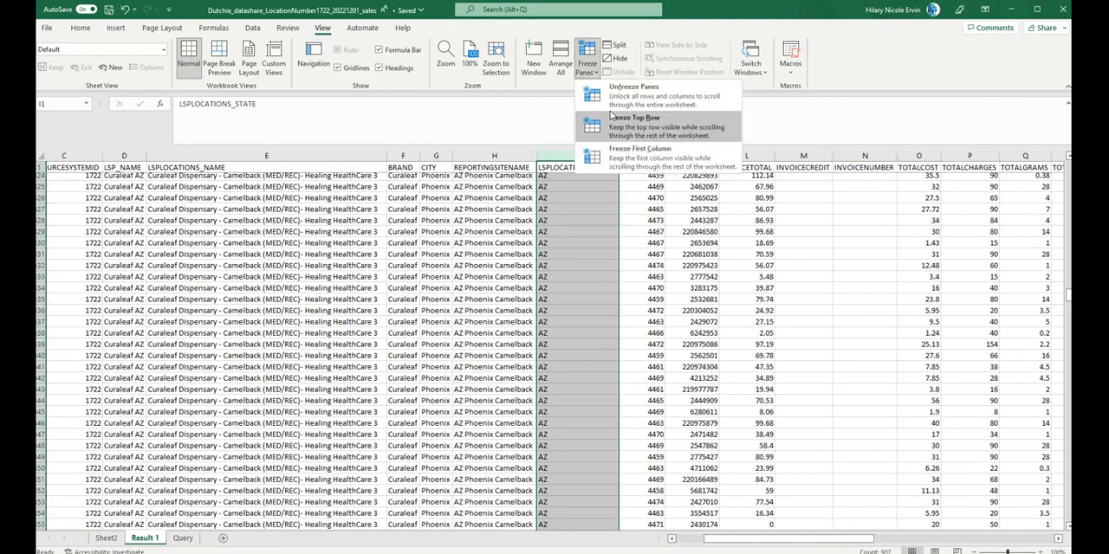
click(633, 95)
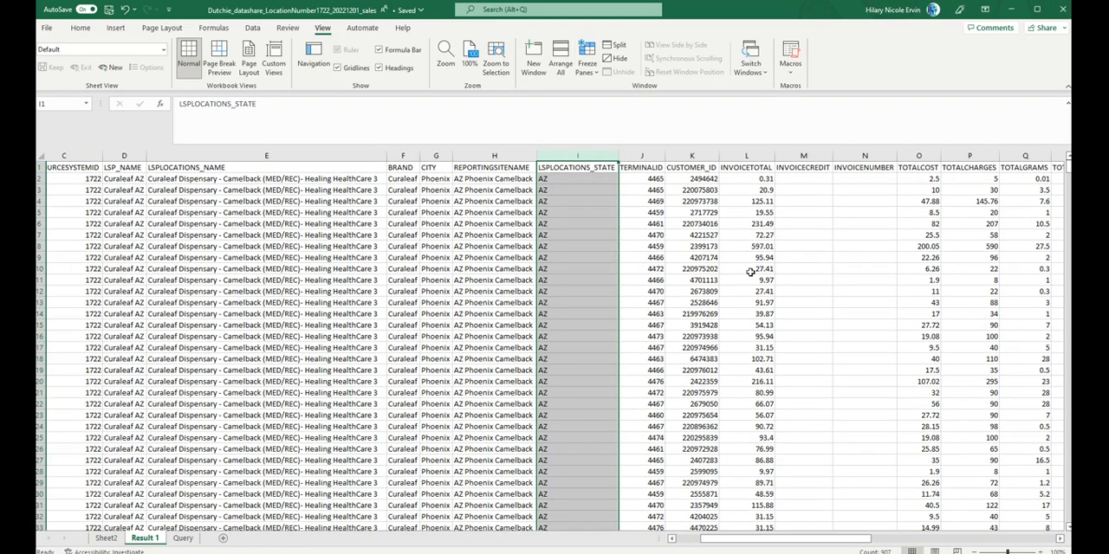
Step: Freeze the top row of the Result 1 sheet again while its headers are in row 1
scroll(745, 273, right, 3)
scroll(750, 272, left, 4)
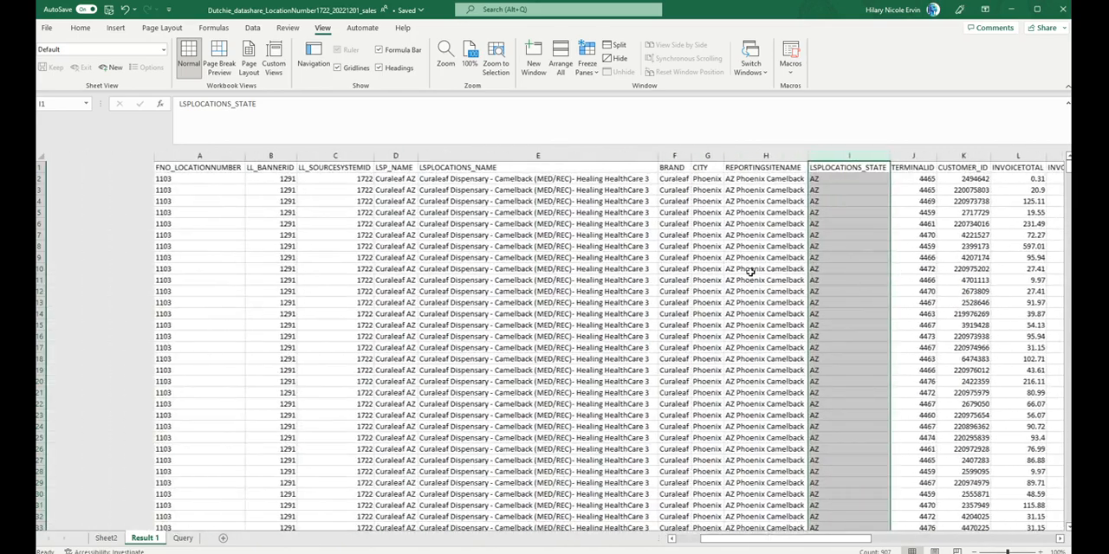
scroll(750, 272, right, 1)
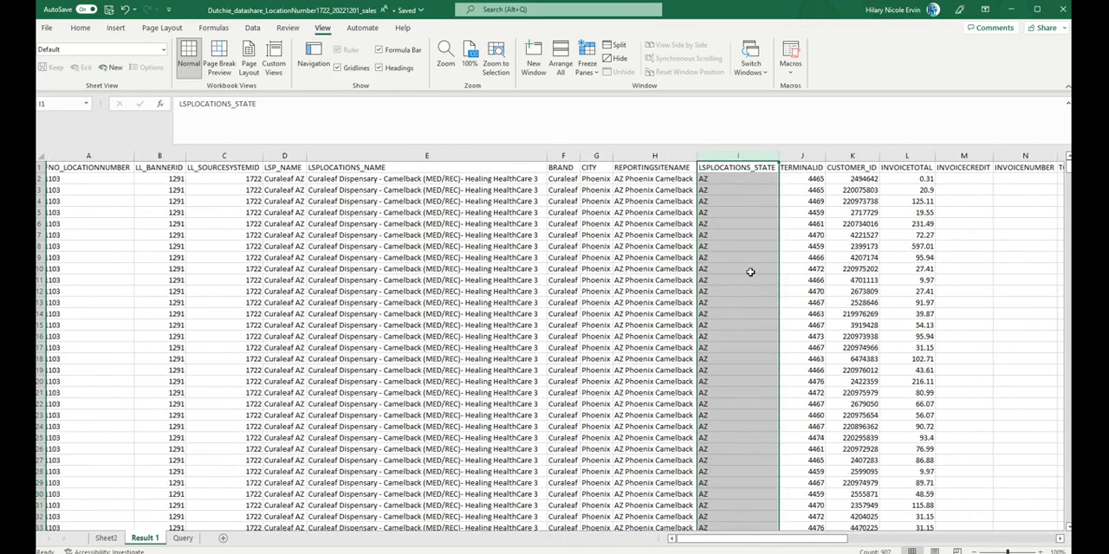
click(587, 61)
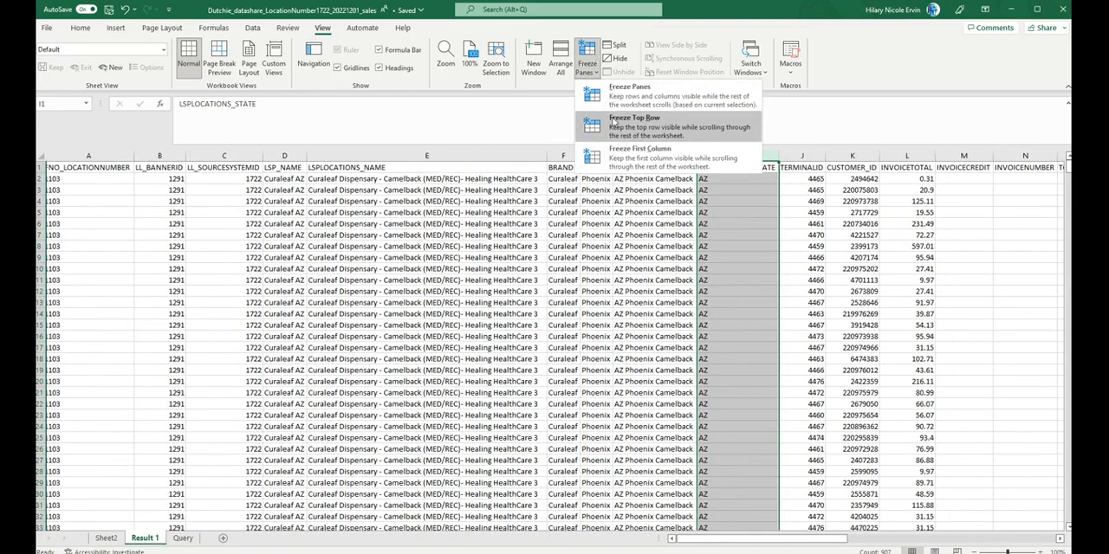
click(613, 120)
scroll(485, 305, down, 4)
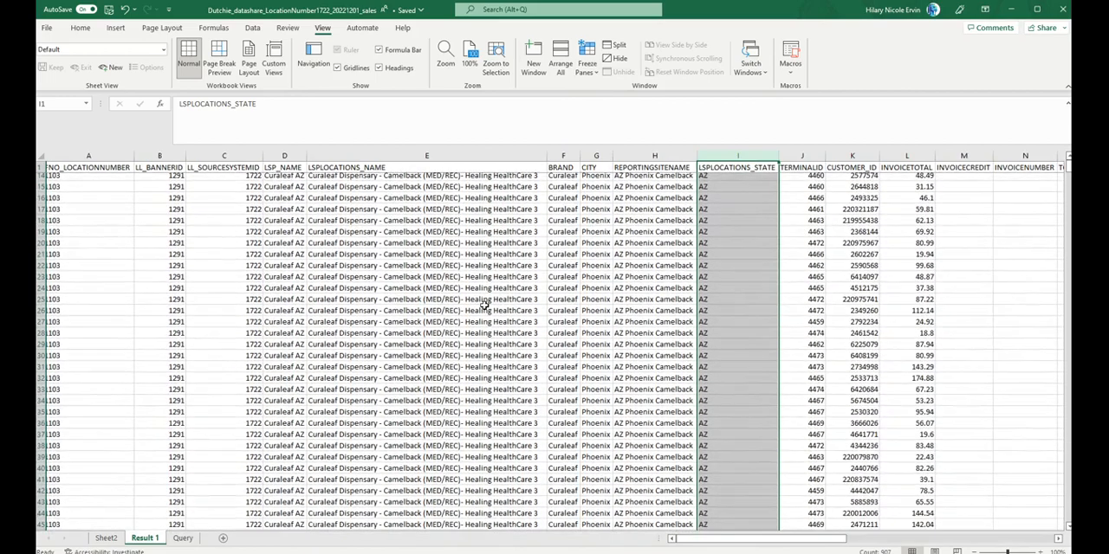
Step: Examine the row 908 totals for TOTALCOST, INVOICETOTAL, TOTALCHARGES and TOTALTAX beneath their frozen headers
click(485, 308)
scroll(485, 305, right, 6)
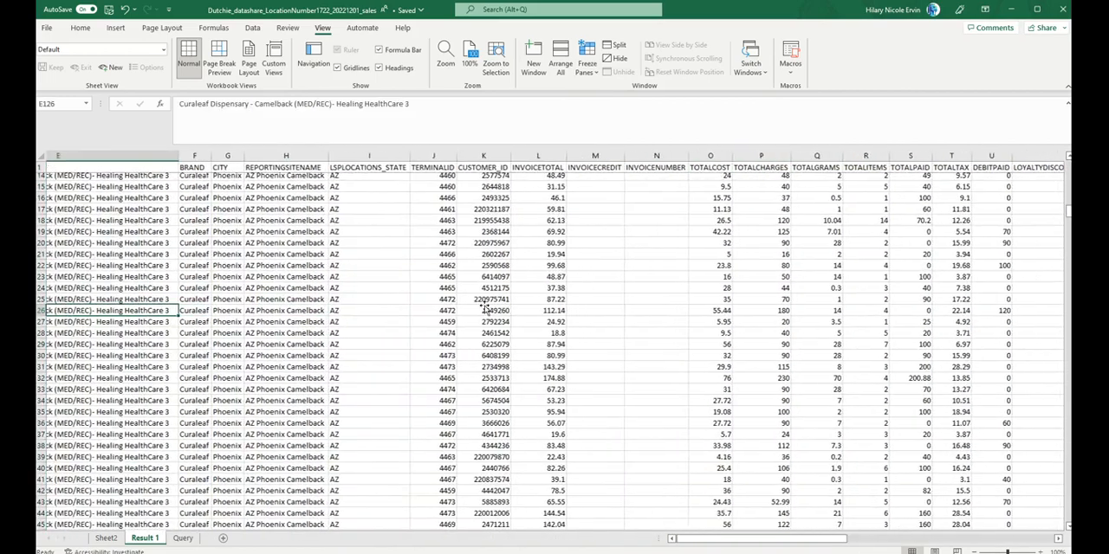
scroll(484, 305, down, 16)
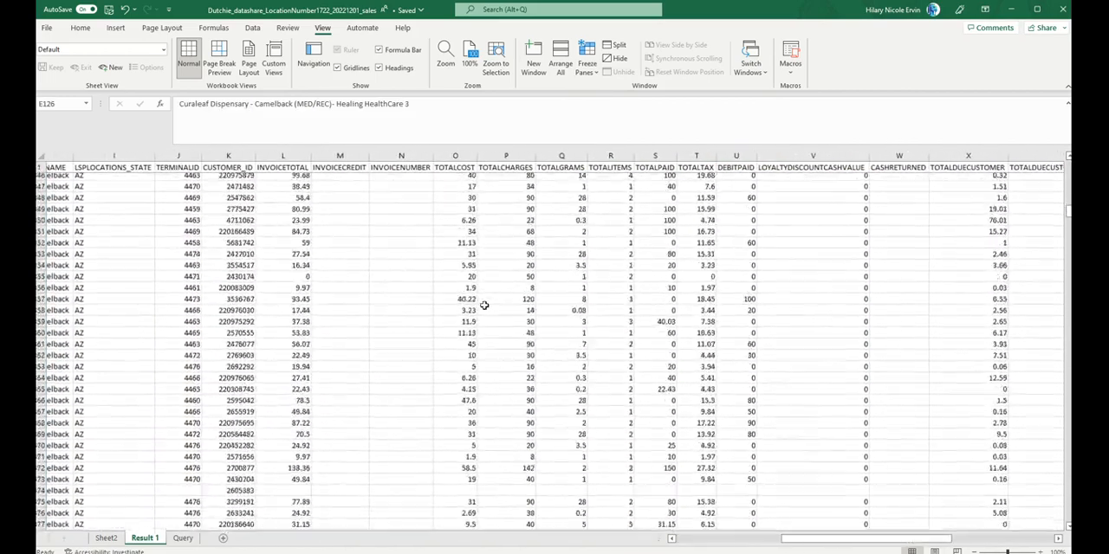
scroll(485, 305, down, 13)
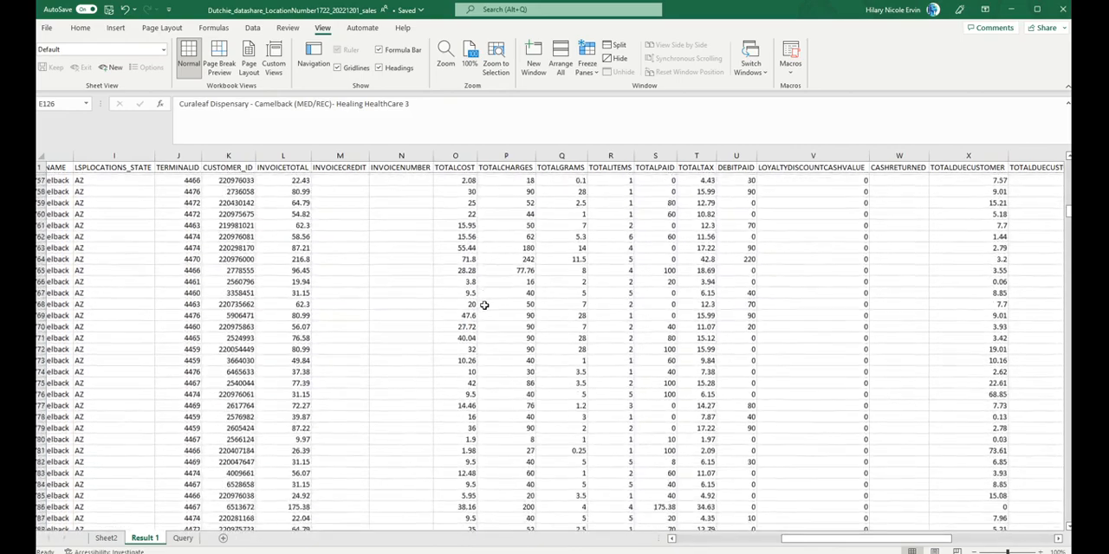
scroll(484, 305, down, 20)
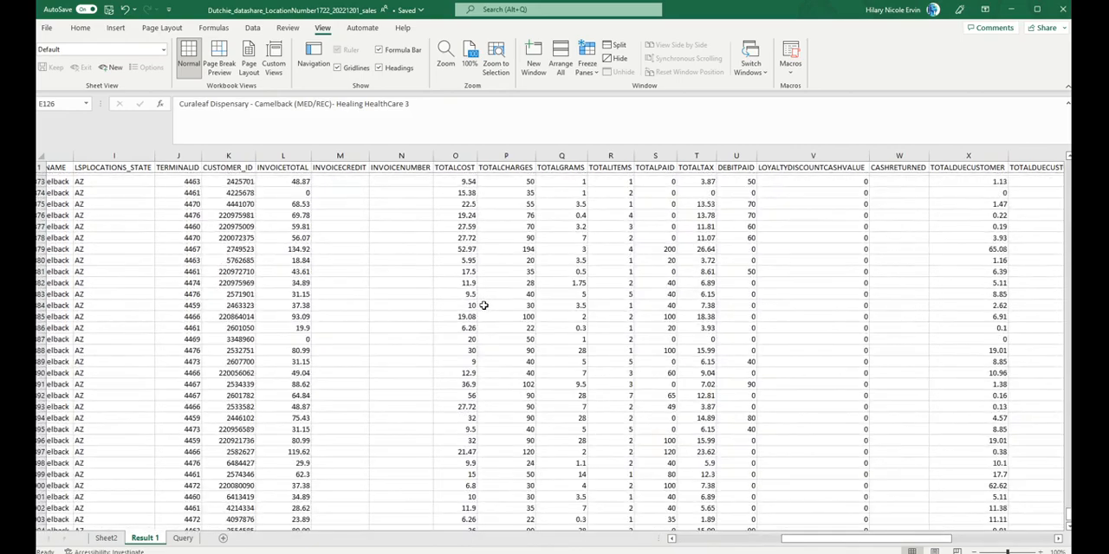
scroll(483, 305, up, 3)
click(461, 319)
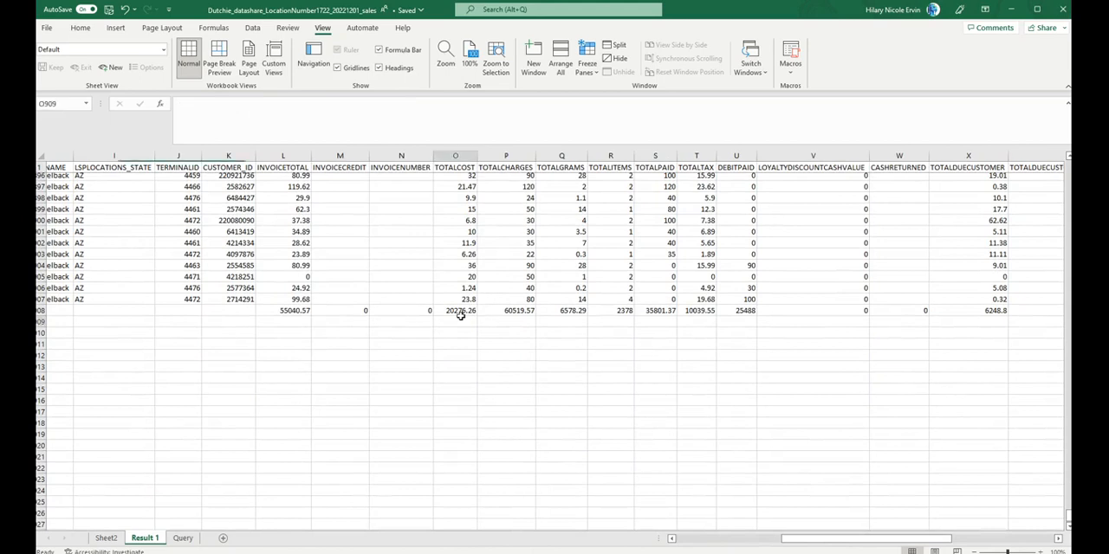
click(469, 309)
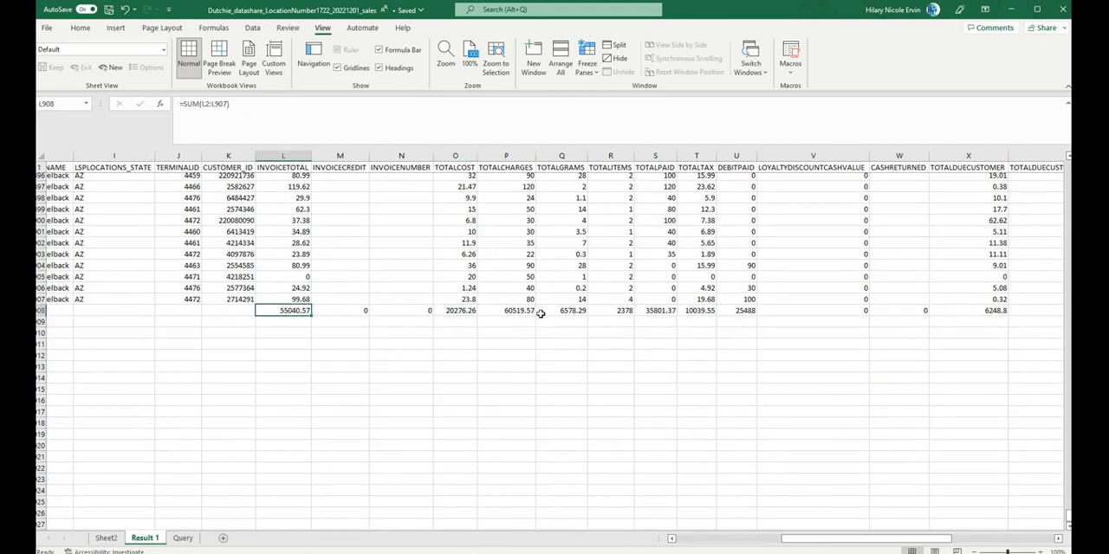
click(526, 312)
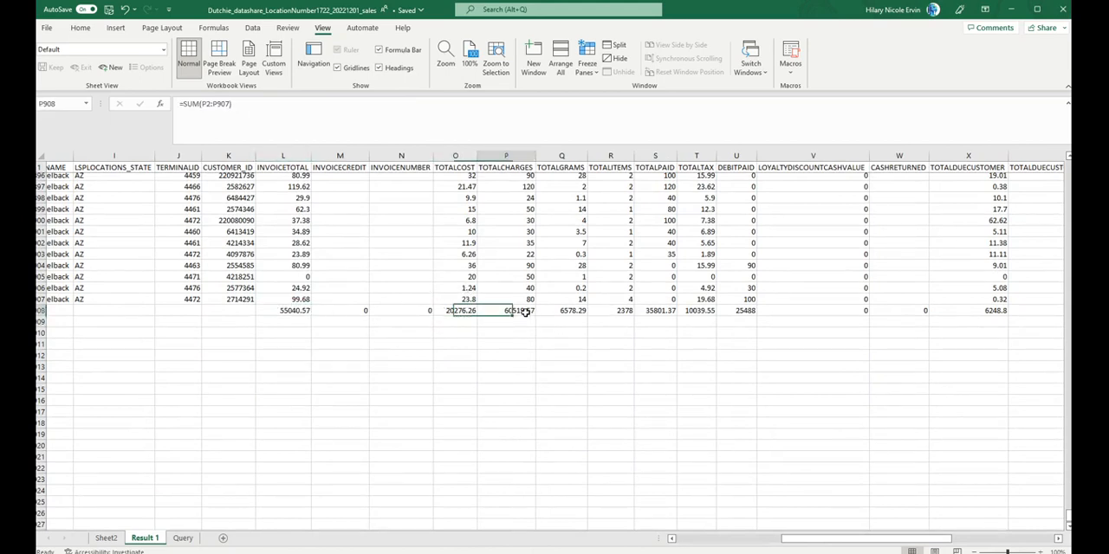
click(280, 311)
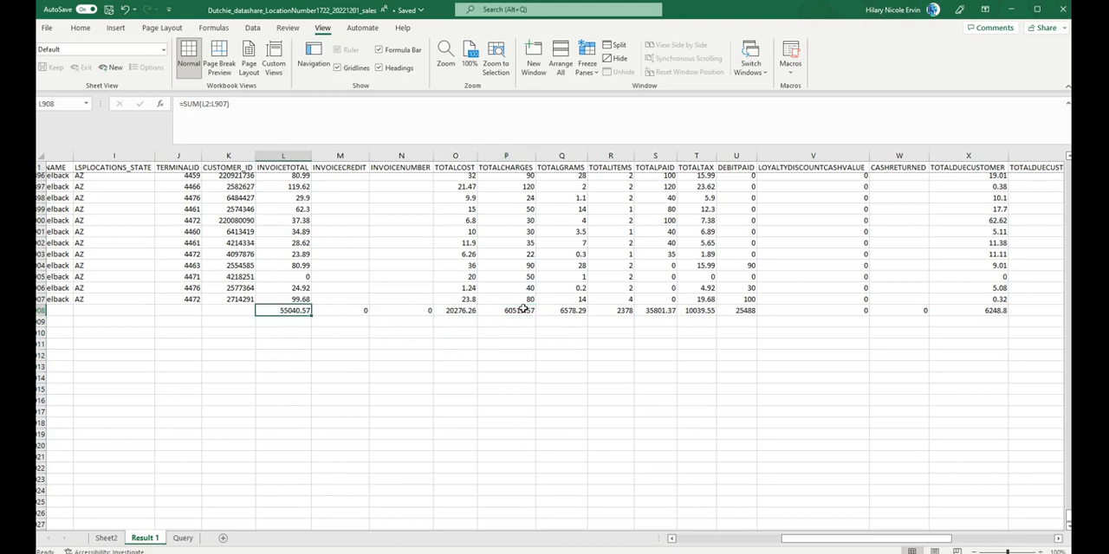
click(524, 309)
click(691, 310)
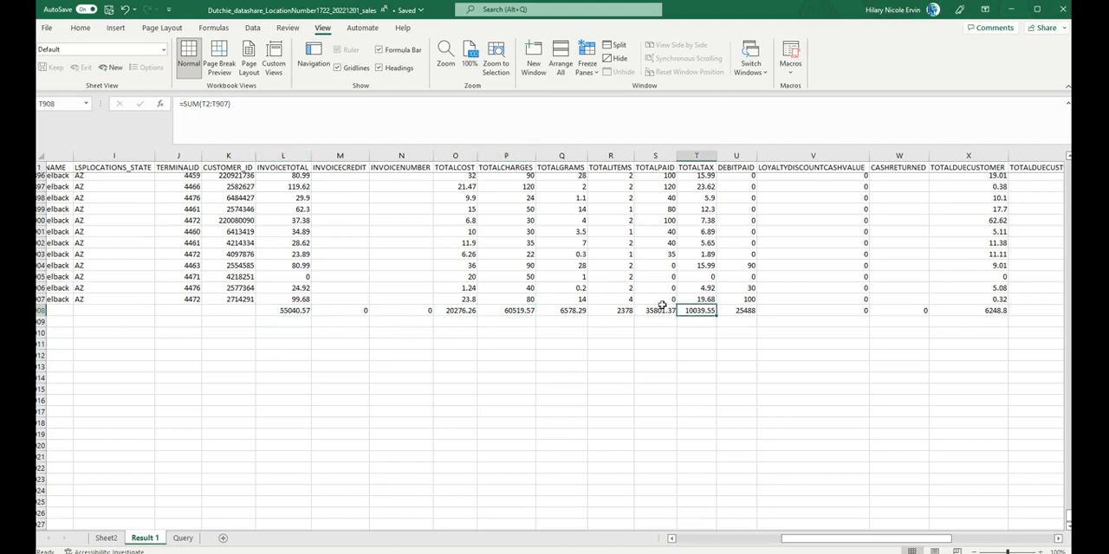
Step: Examine the row 908 totals for TOTALGRAMS, TOTALITEMS, TOTALPAID and DEBITPAID
click(556, 311)
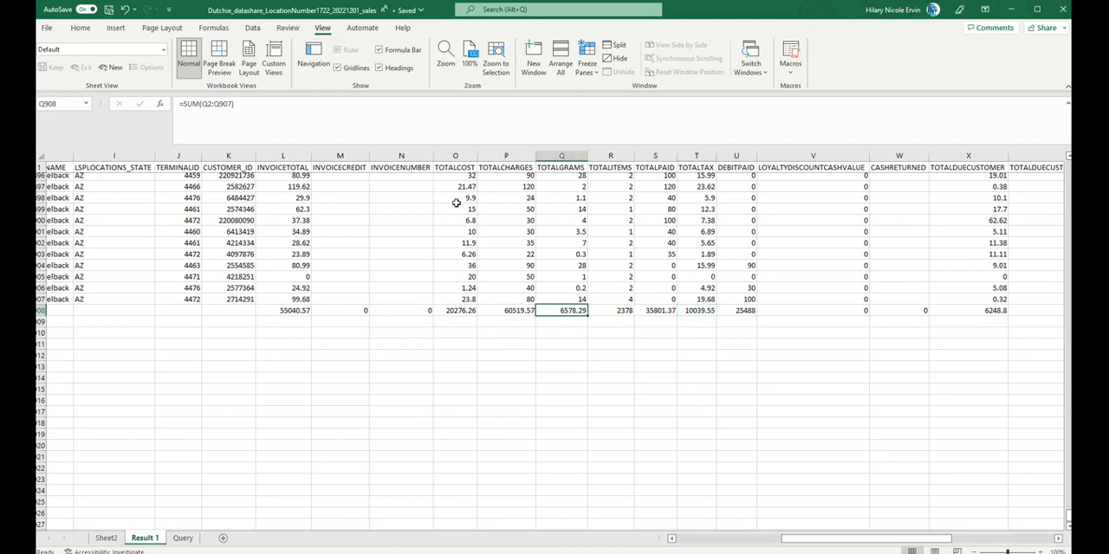
click(598, 315)
click(669, 312)
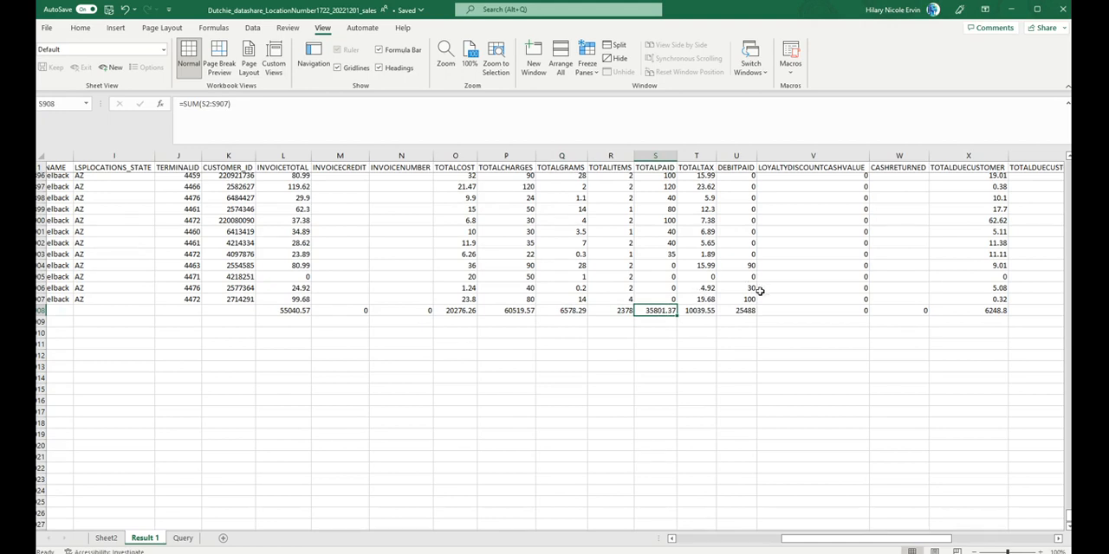
click(733, 313)
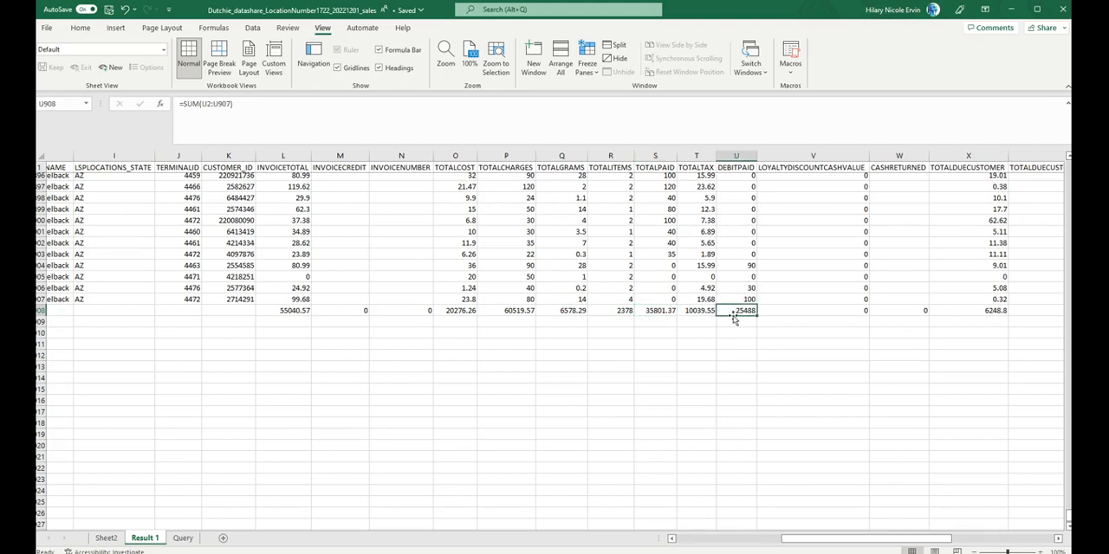
Step: Add the TOTALPAID and DEBITPAID totals in cell S912 with the formula =S908+U908
click(641, 356)
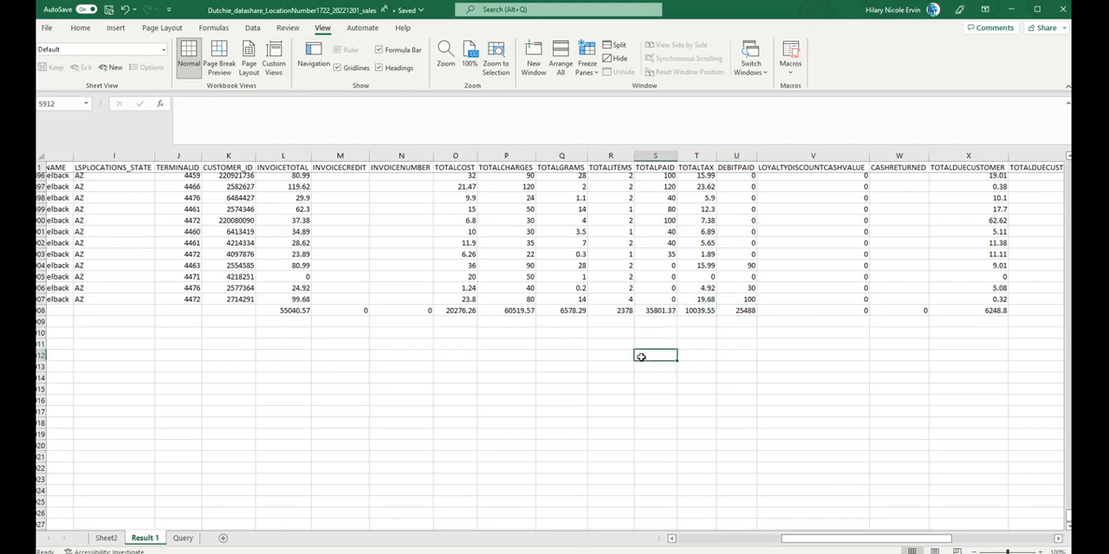
text(=)
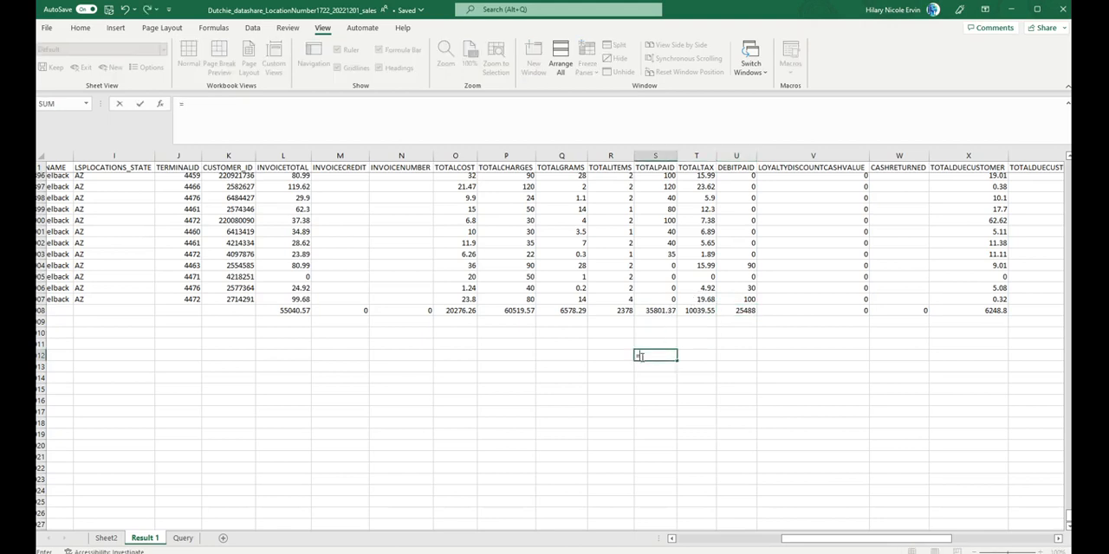
click(655, 314)
text(+)
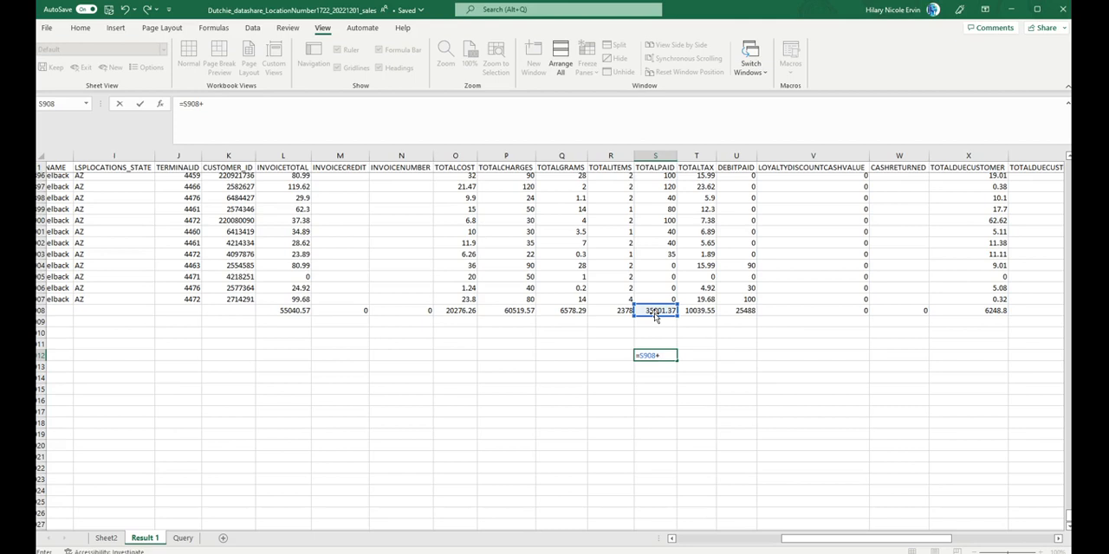
click(736, 314)
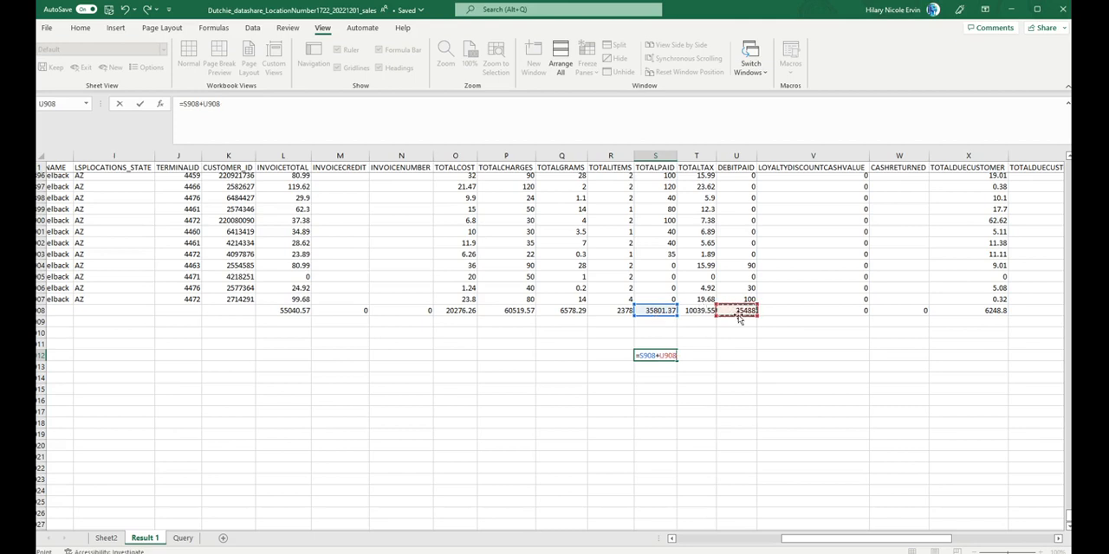
key(Return)
key(Up)
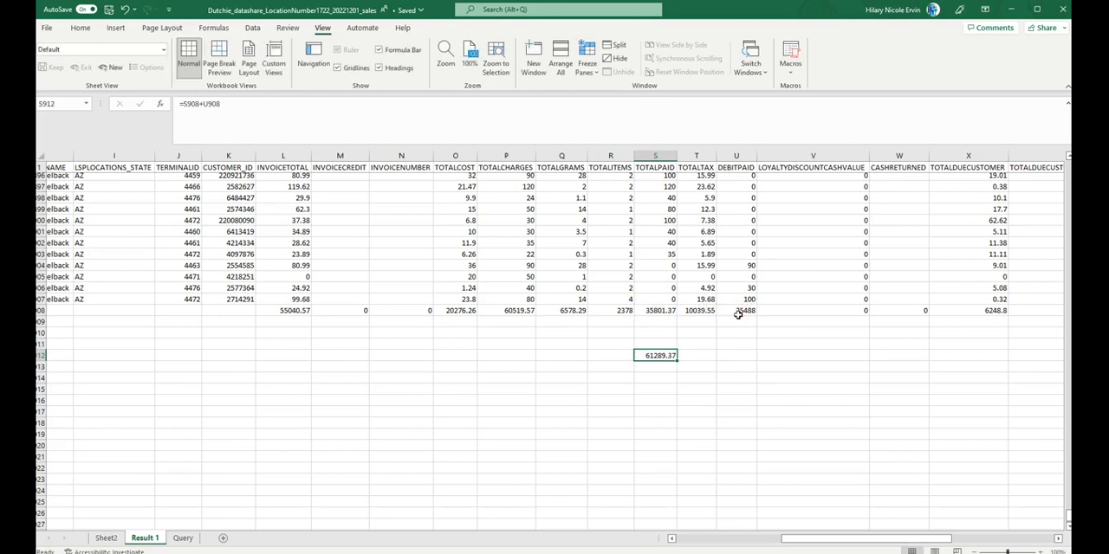
Step: Subtract the TOTALDUECUSTOMER total from the paid sum in cell S913 with the formula =S912-X908
click(665, 368)
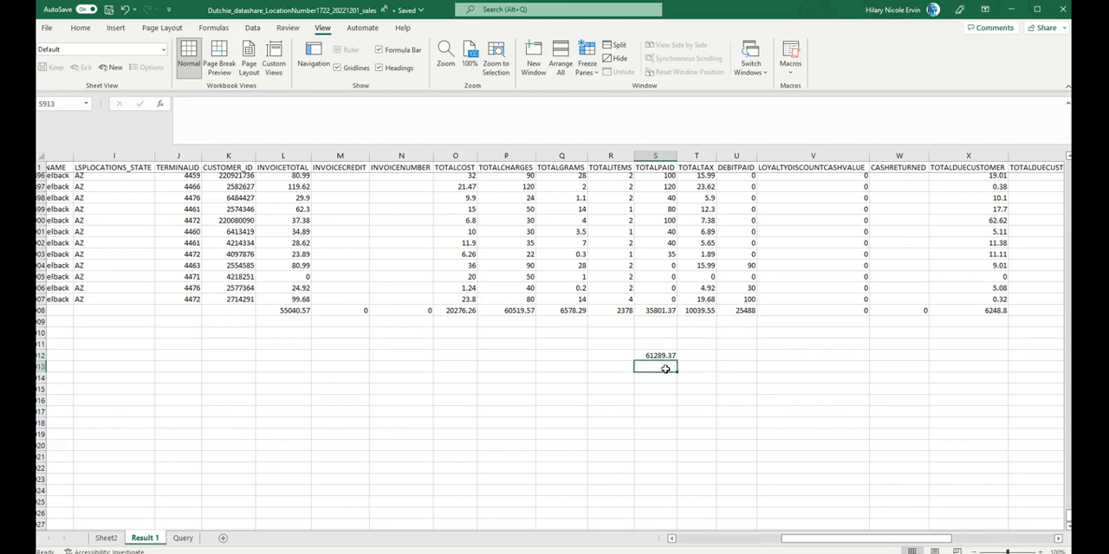
text(=)
click(665, 354)
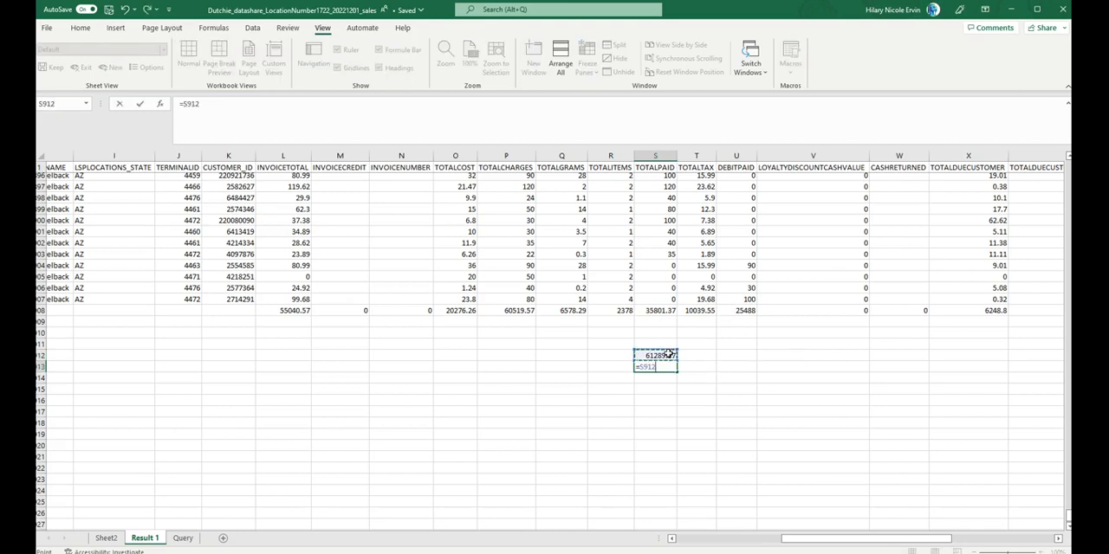
text(-)
click(998, 310)
key(Return)
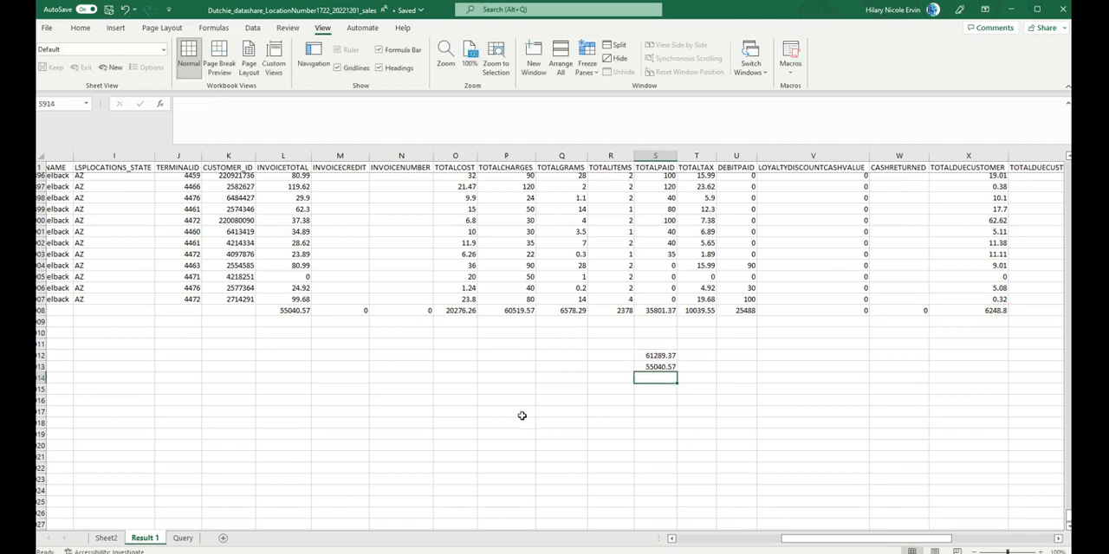
drag(658, 379, 662, 382)
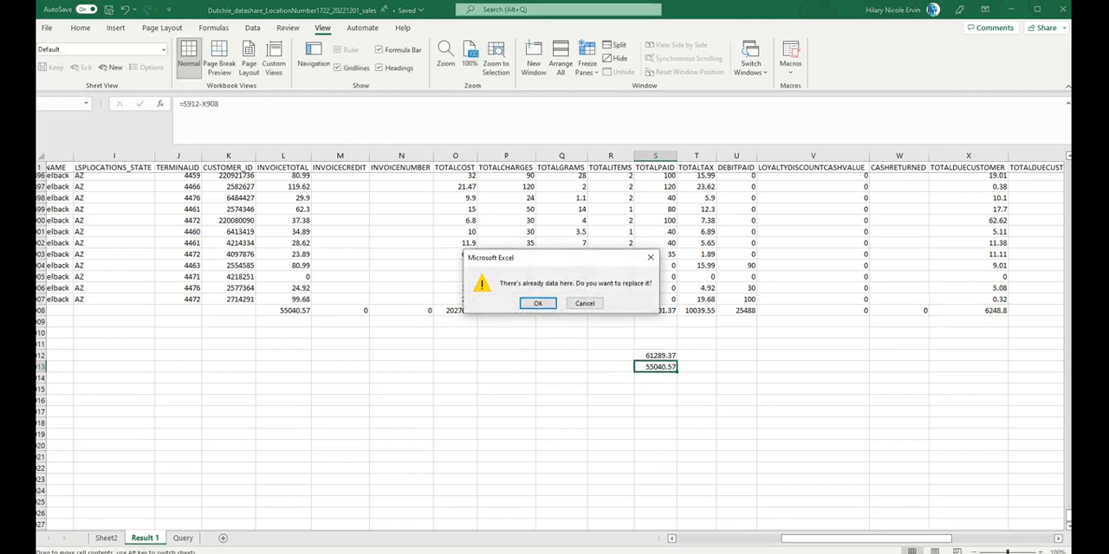
click(650, 257)
click(461, 331)
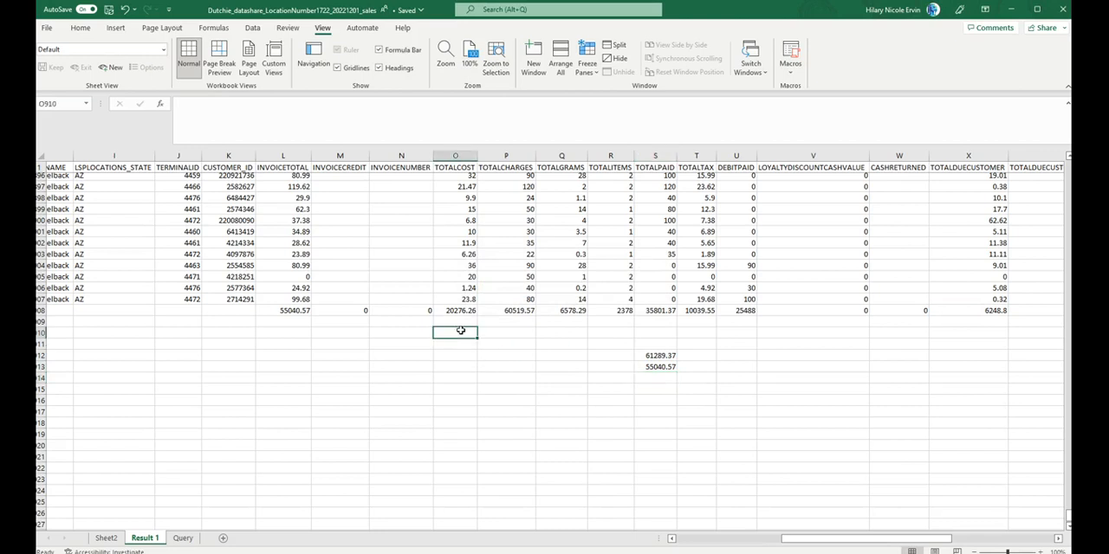
Step: Compare the result in cell S913 with the INVOICETOTAL sum, and review the TOTALCHARGES and TOTALDUECUSTOMER sums in row 908
click(663, 367)
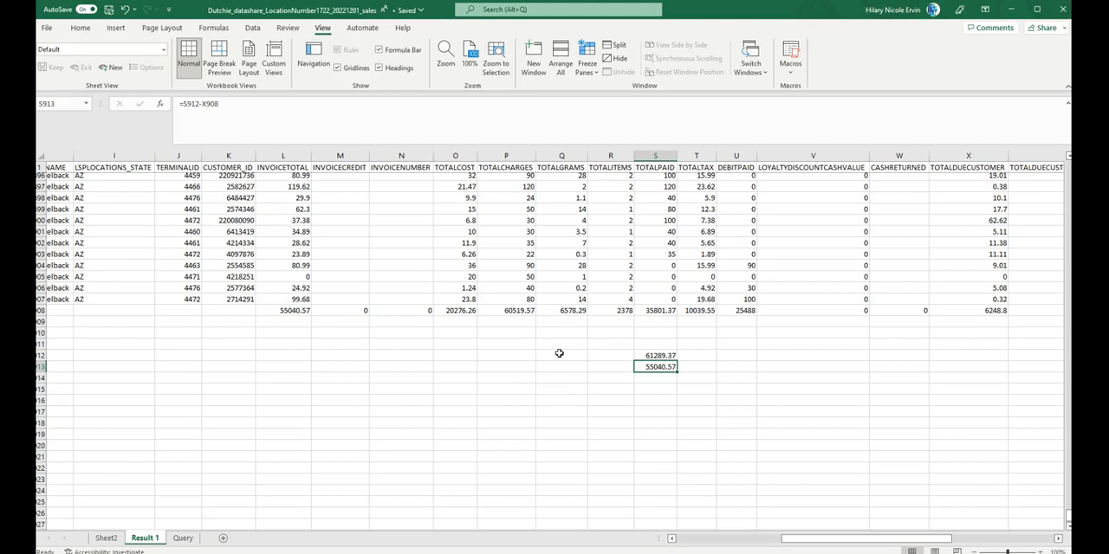
click(297, 311)
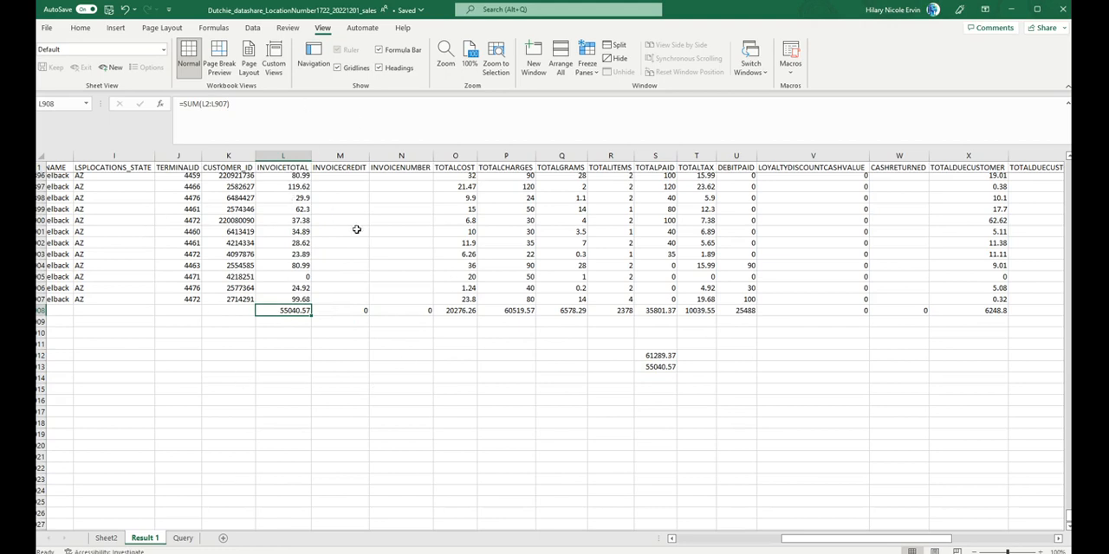
click(517, 309)
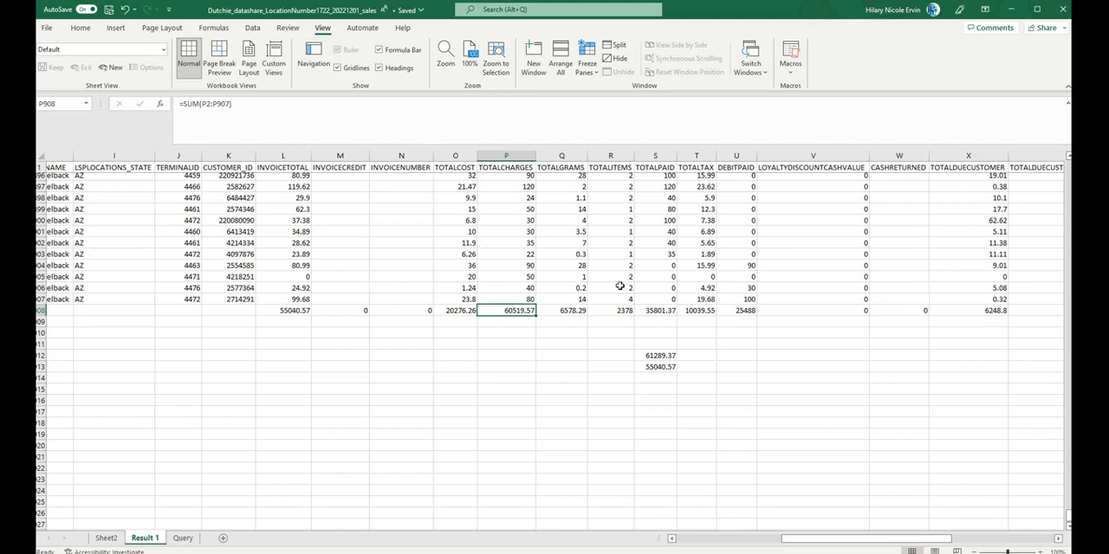
click(994, 310)
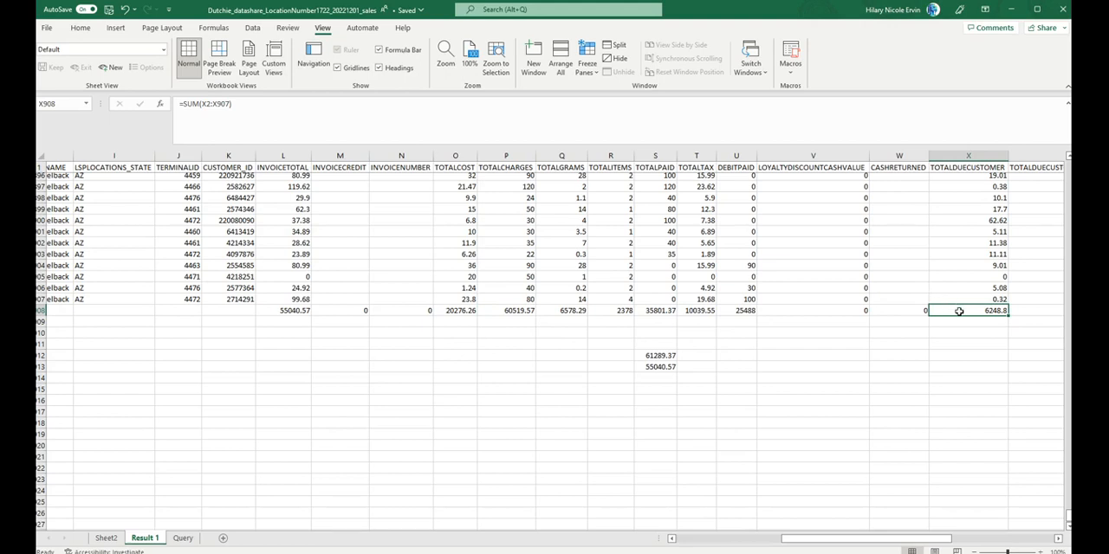
click(505, 310)
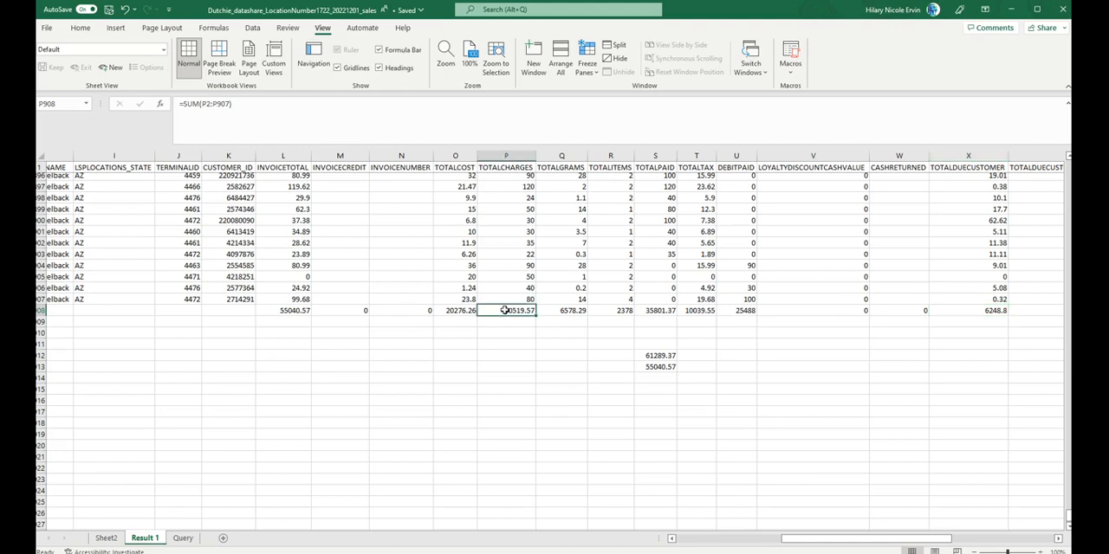
click(293, 309)
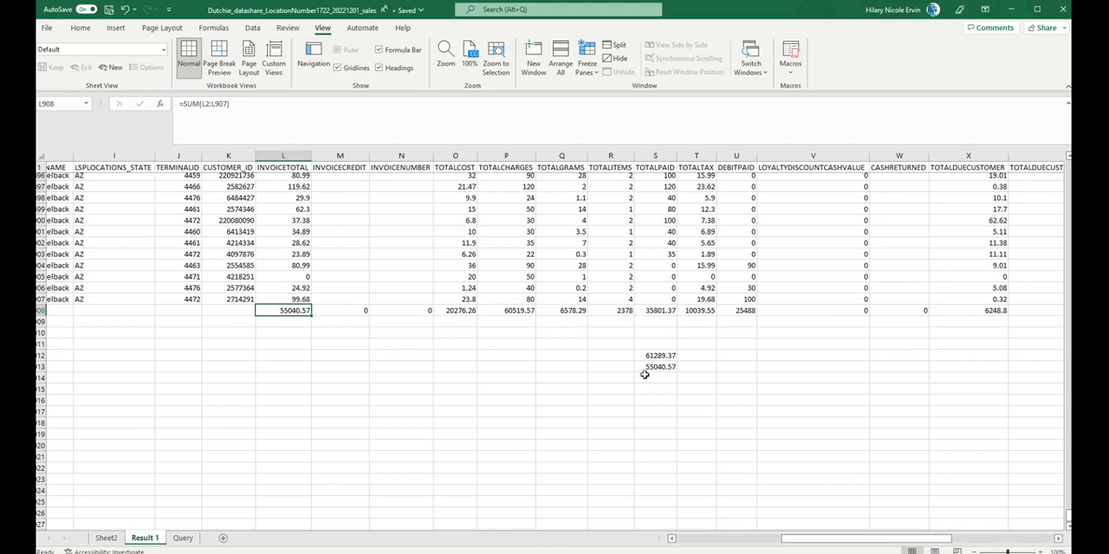
click(969, 311)
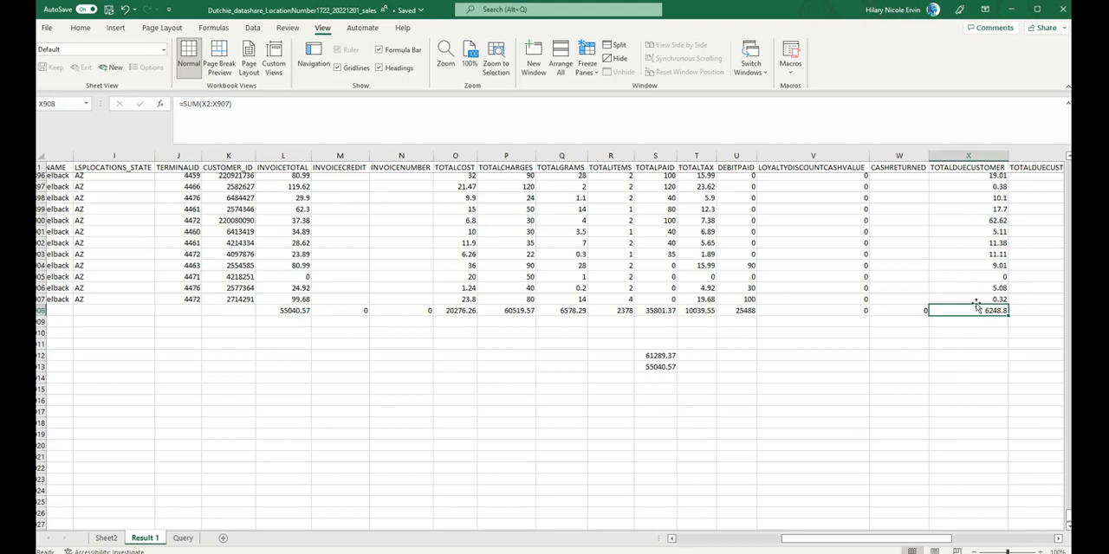